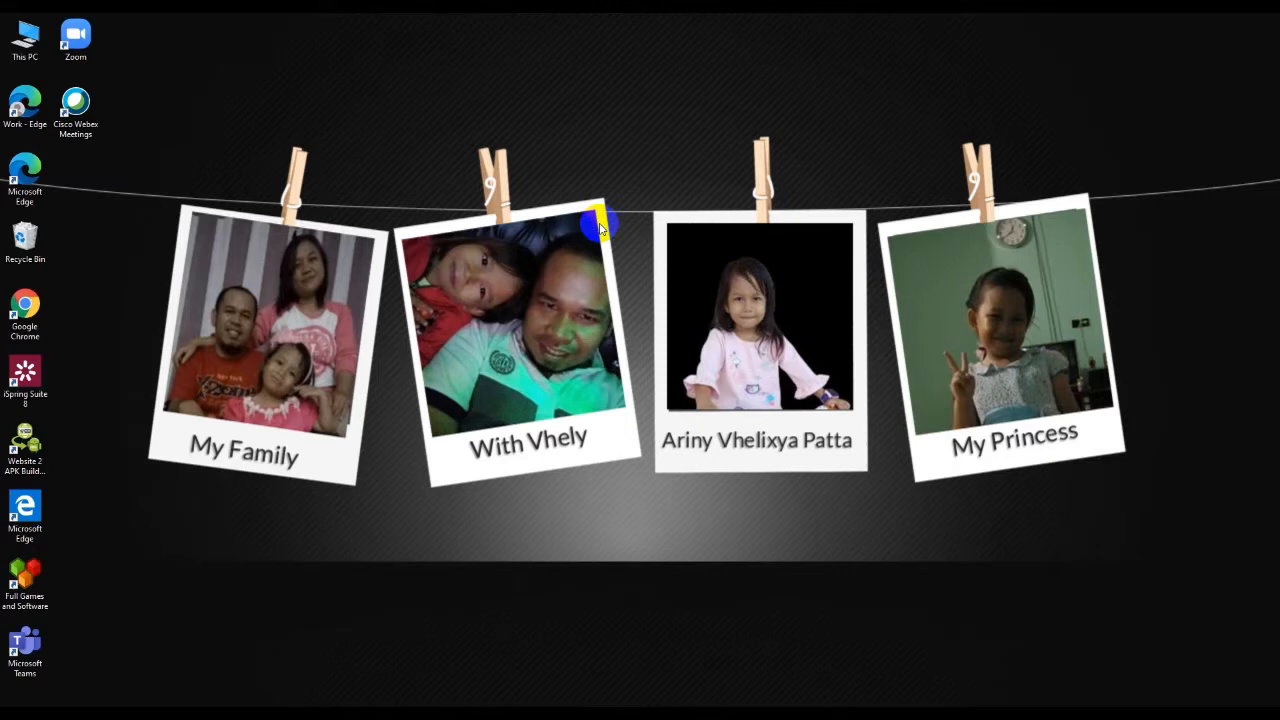
{"action": "right_click", "coordinate": [627, 245]}
{"action": "left_click", "coordinate": [656, 285]}
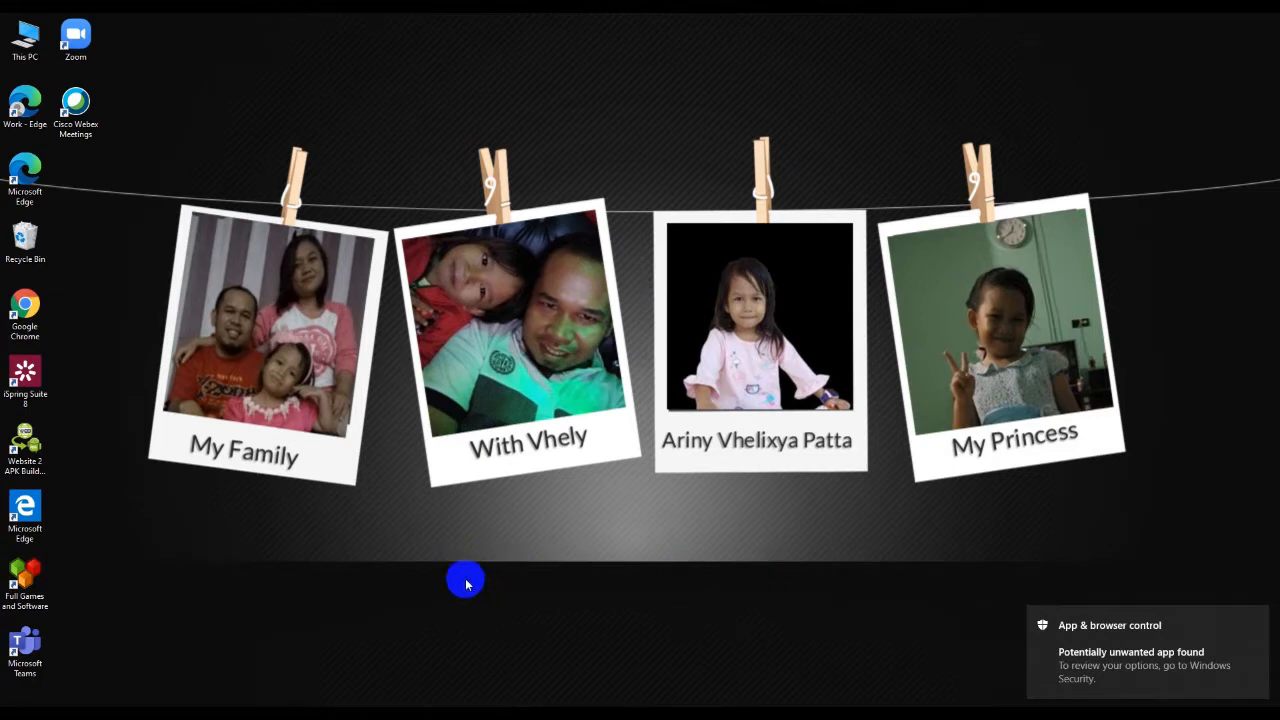
{"action": "right_click", "coordinate": [436, 389]}
{"action": "left_click", "coordinate": [466, 427]}
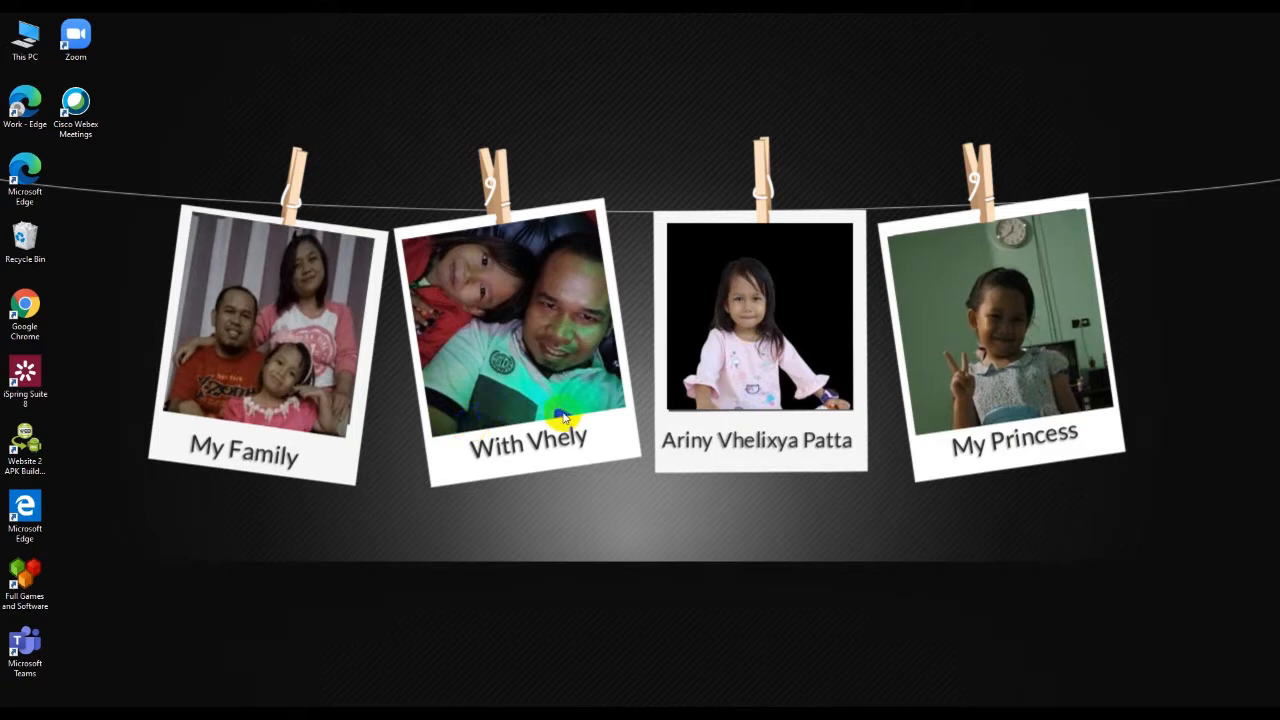
{"action": "right_click", "coordinate": [594, 112]}
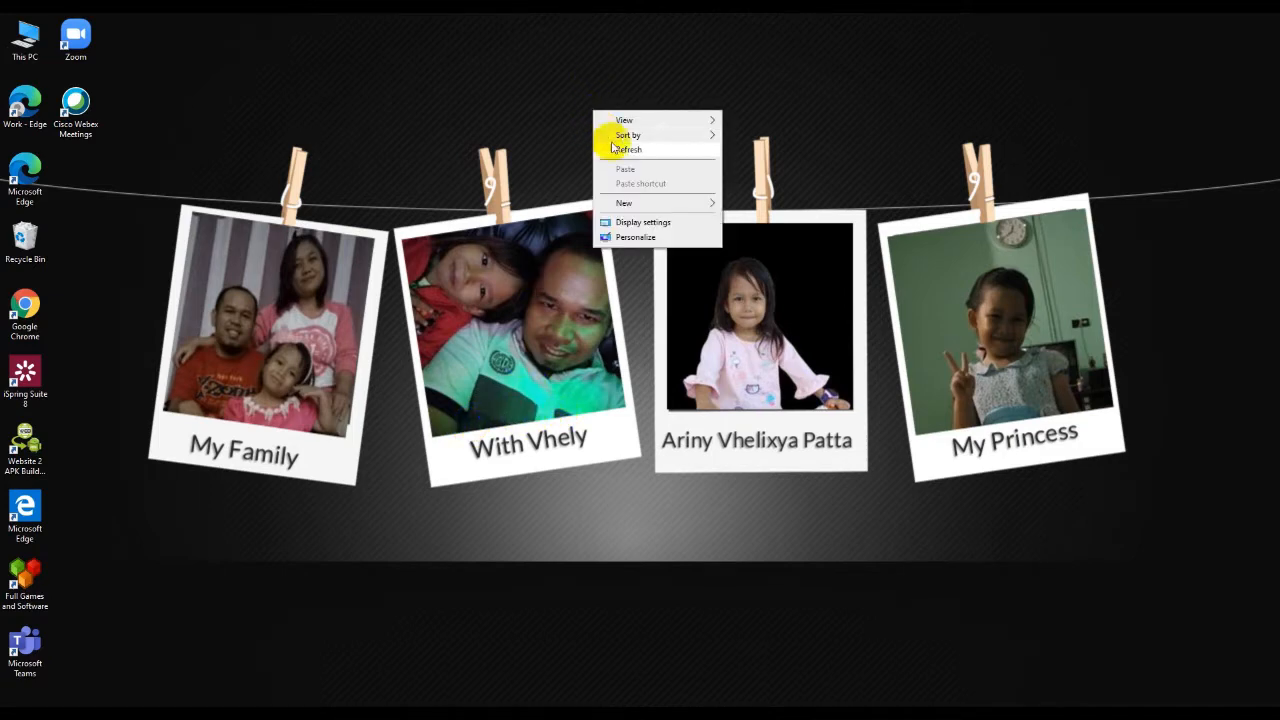
{"action": "left_click", "coordinate": [626, 149]}
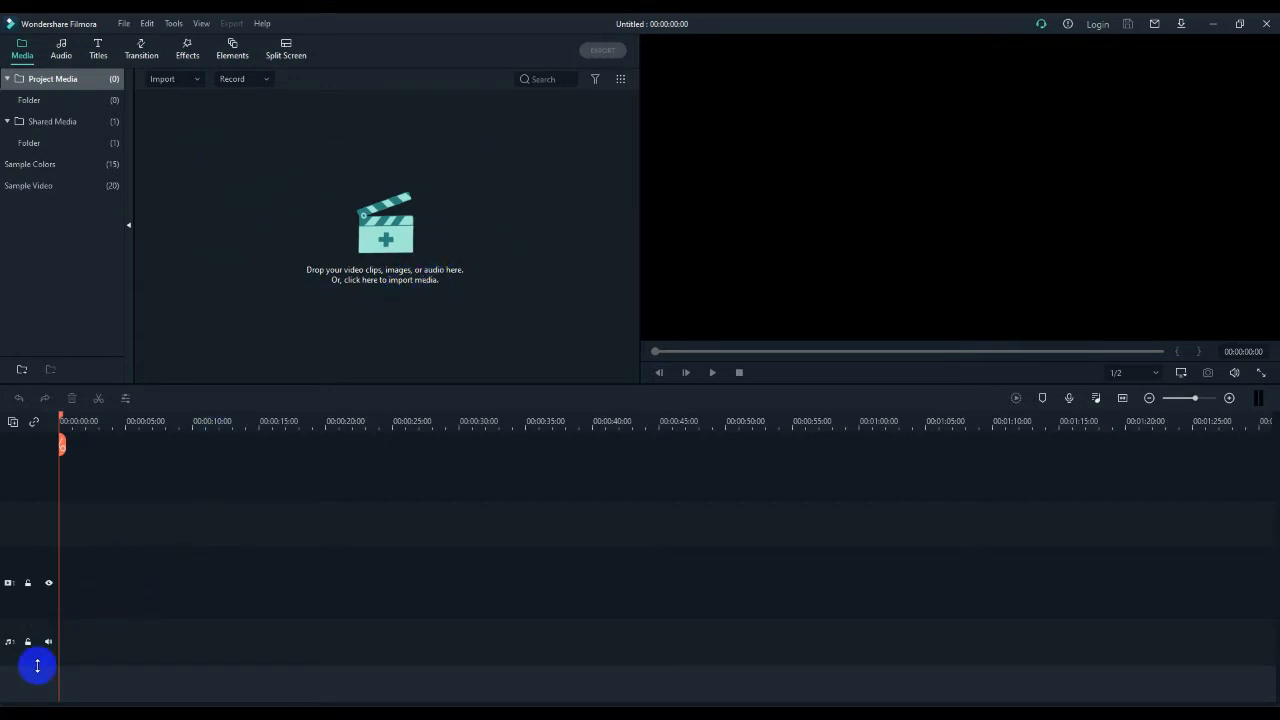
- Import the GGDN video from New Volume (D:) into the project's media folder
{"action": "left_click_drag", "start_coordinate": [37, 666], "coordinate": [35, 540]}
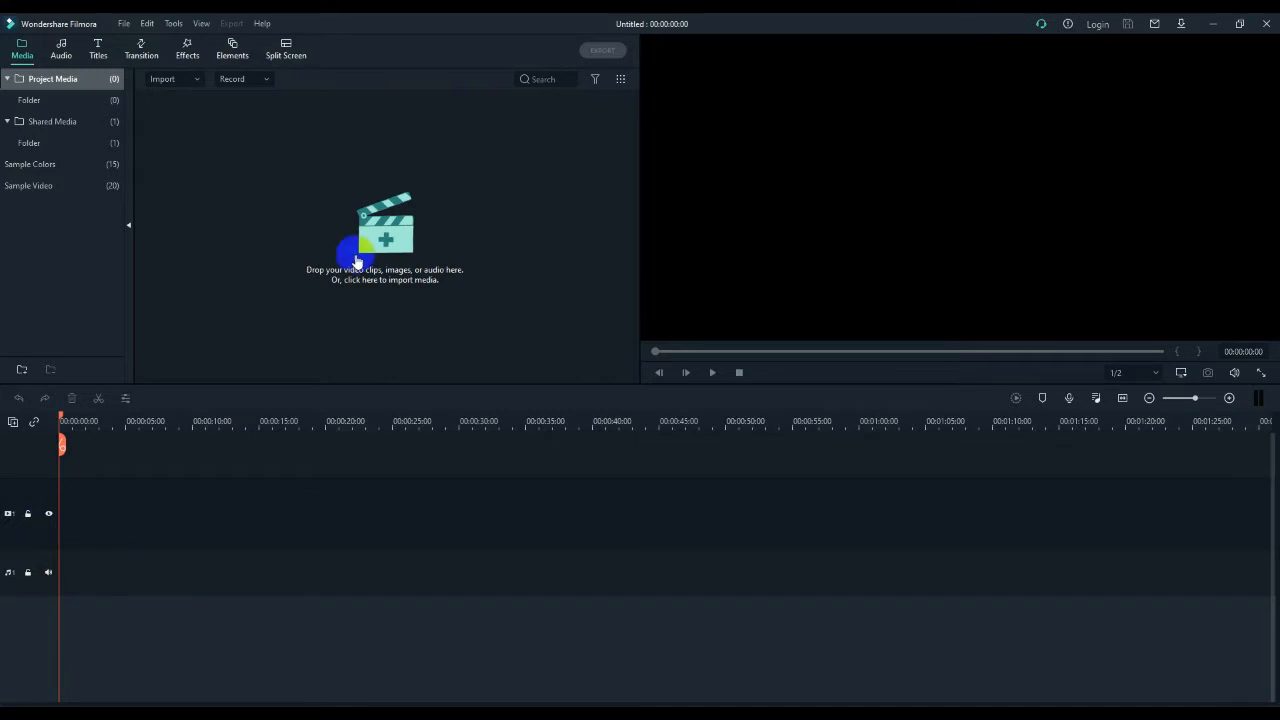
{"action": "left_click", "coordinate": [407, 234]}
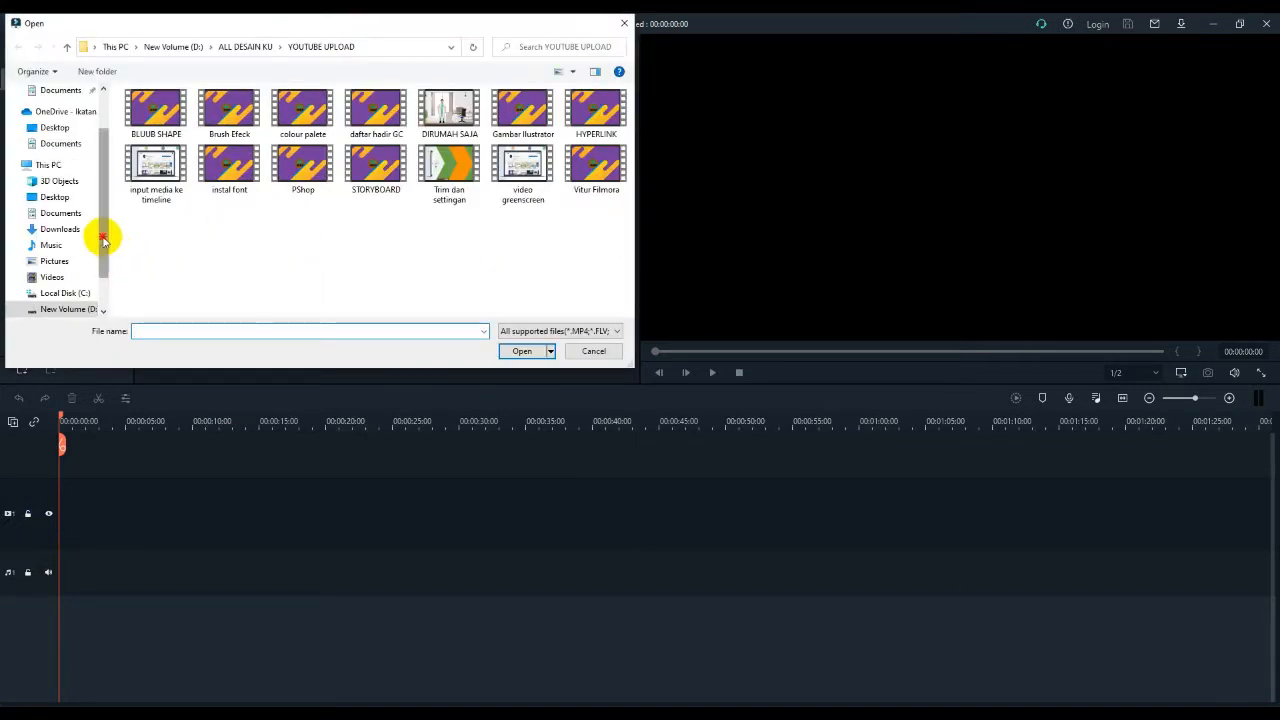
{"action": "left_click_drag", "start_coordinate": [101, 240], "coordinate": [95, 262]}
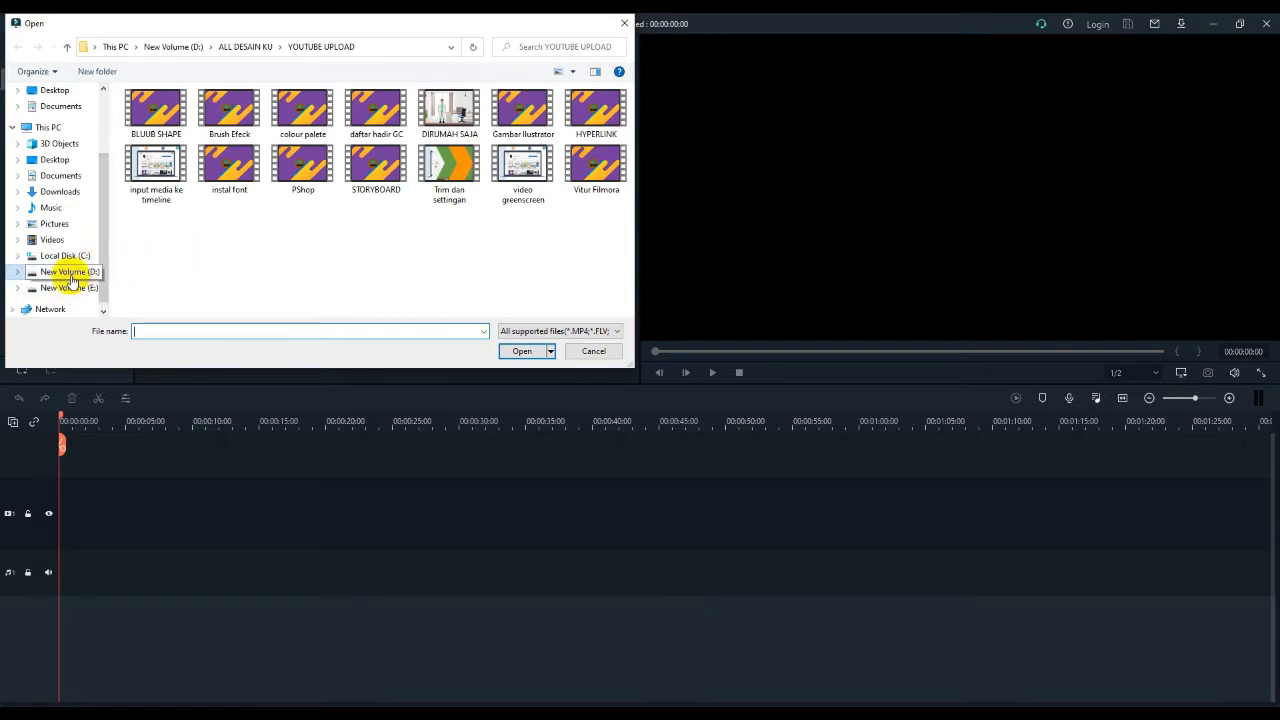
{"action": "left_click", "coordinate": [71, 276]}
{"action": "scroll", "coordinate": [300, 208], "scroll_direction": "down", "scroll_amount": 3}
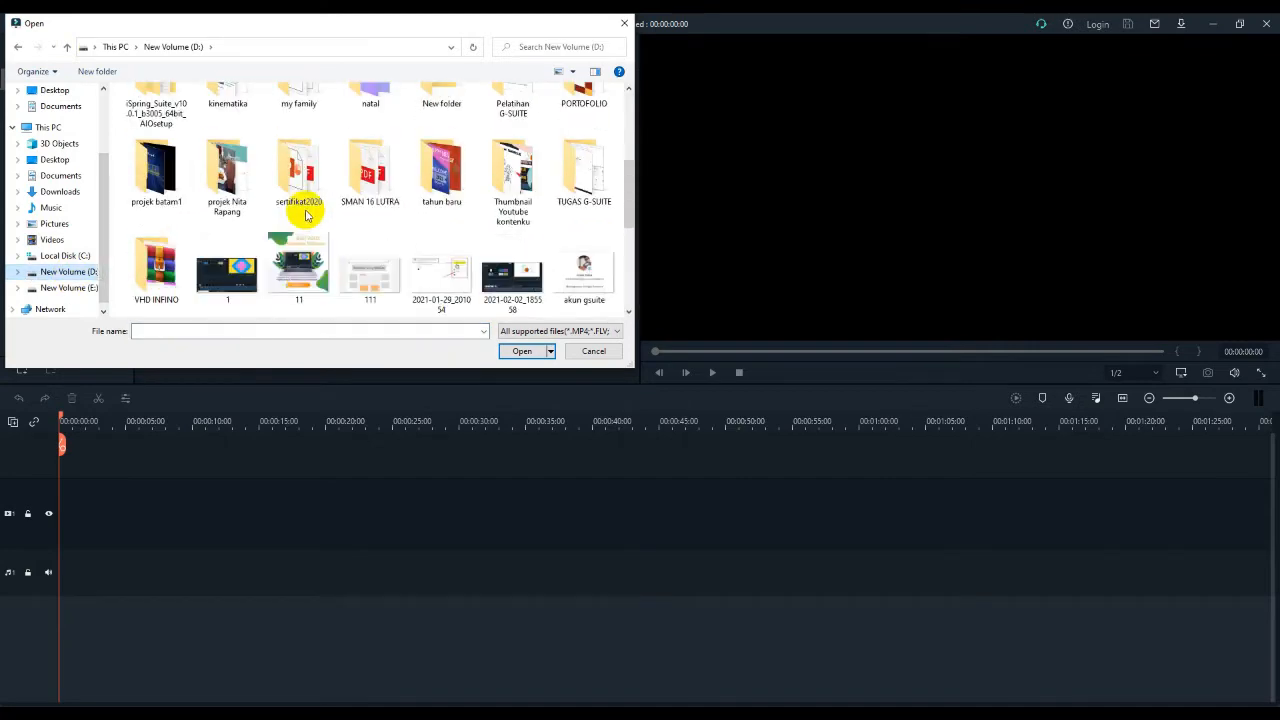
{"action": "scroll", "coordinate": [307, 215], "scroll_direction": "down", "scroll_amount": 1}
{"action": "scroll", "coordinate": [307, 215], "scroll_direction": "down", "scroll_amount": 2}
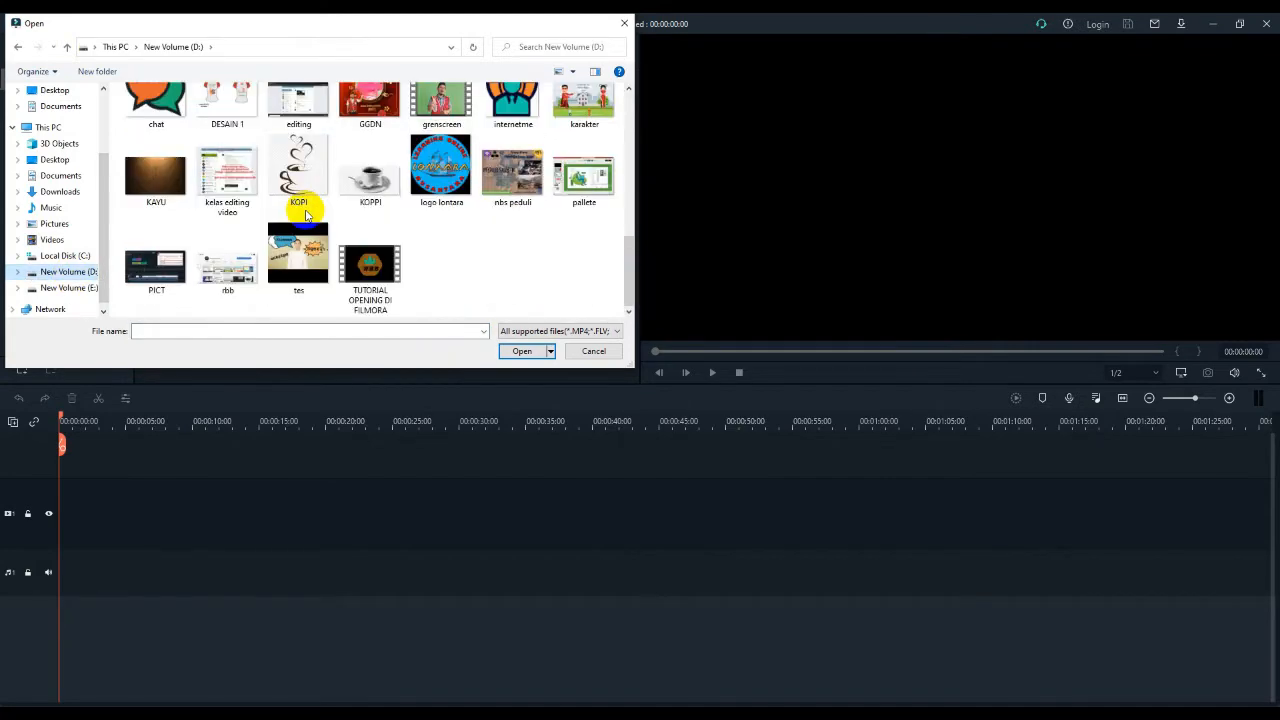
{"action": "scroll", "coordinate": [307, 215], "scroll_direction": "up", "scroll_amount": 1}
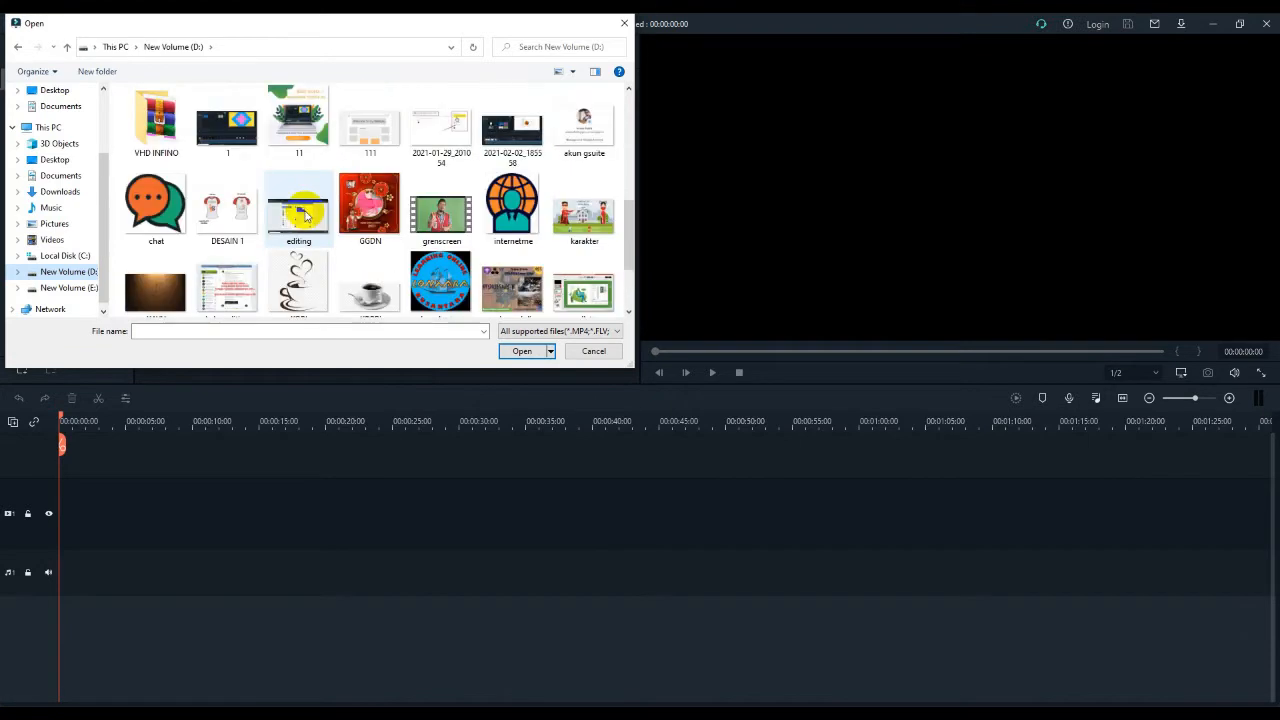
{"action": "scroll", "coordinate": [307, 215], "scroll_direction": "up", "scroll_amount": 1}
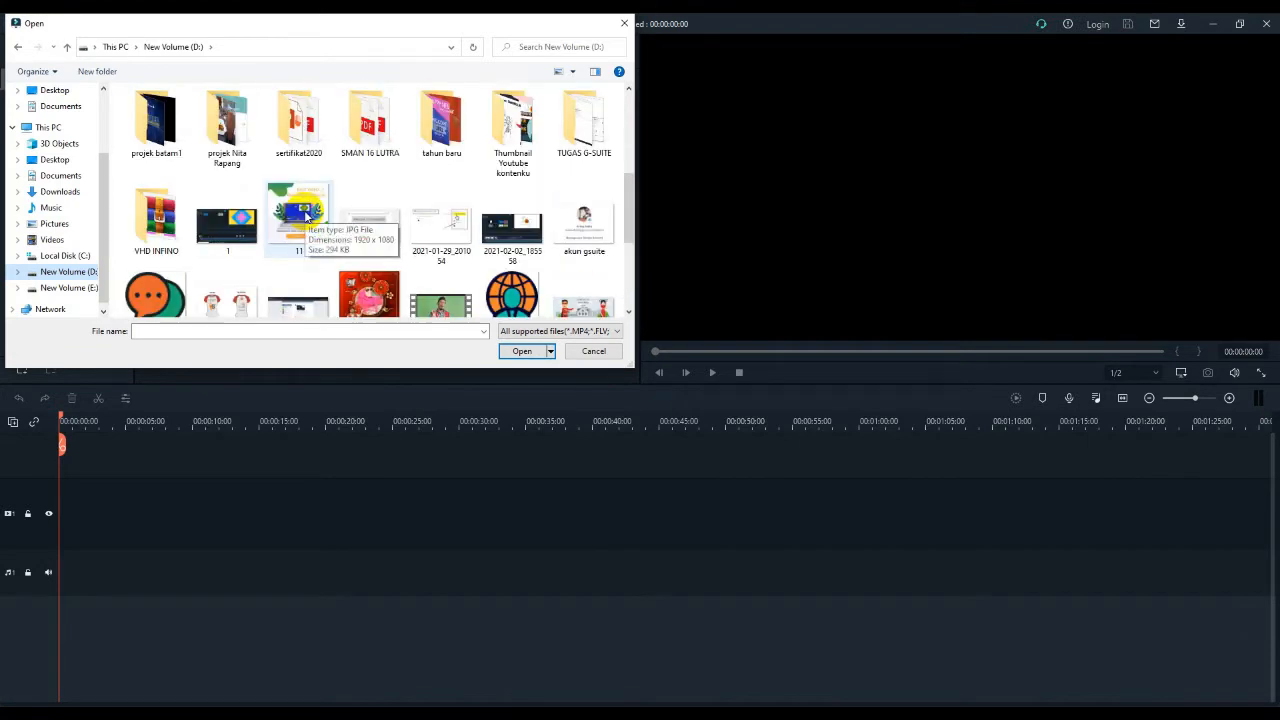
{"action": "scroll", "coordinate": [307, 215], "scroll_direction": "down", "scroll_amount": 1}
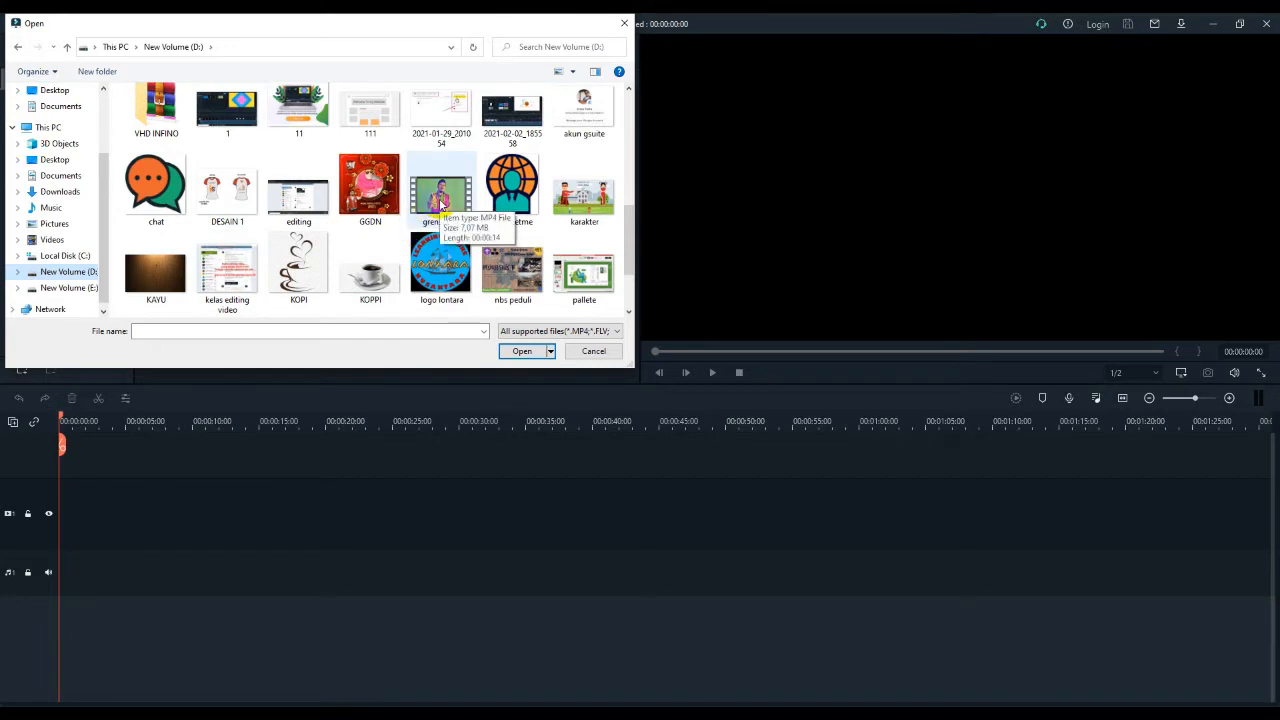
{"action": "left_click", "coordinate": [358, 200]}
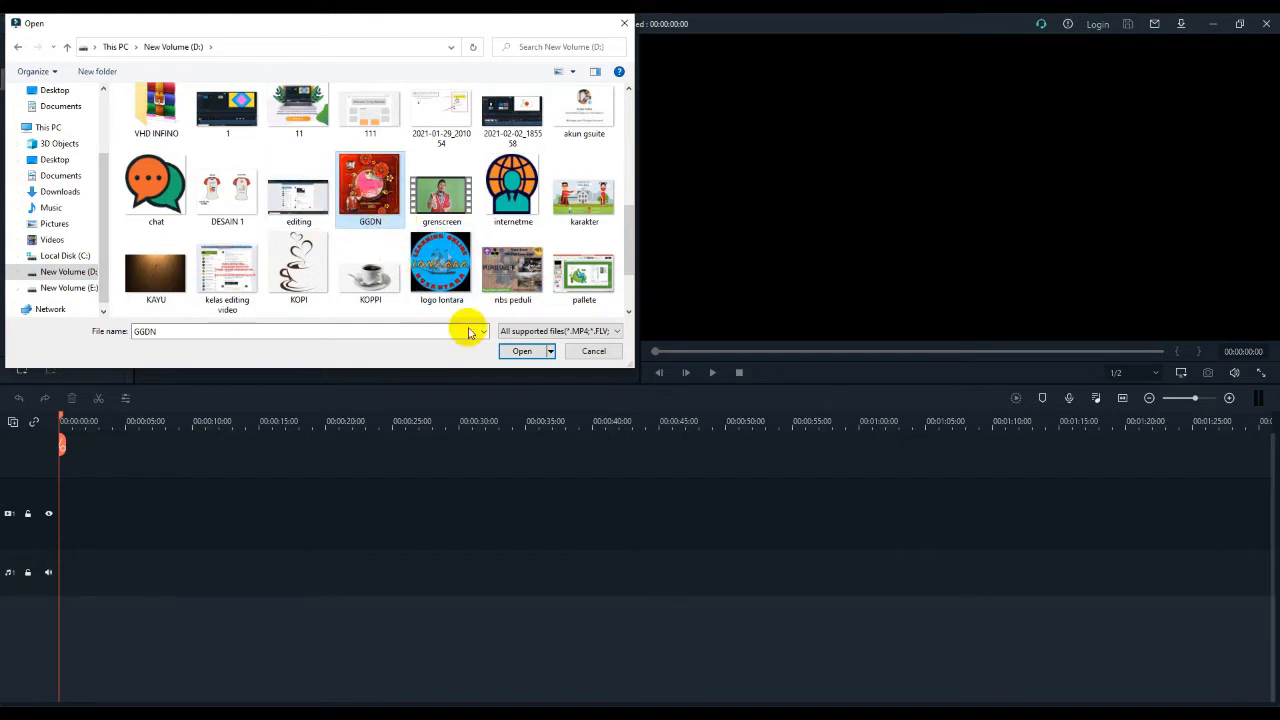
{"action": "left_click", "coordinate": [517, 351]}
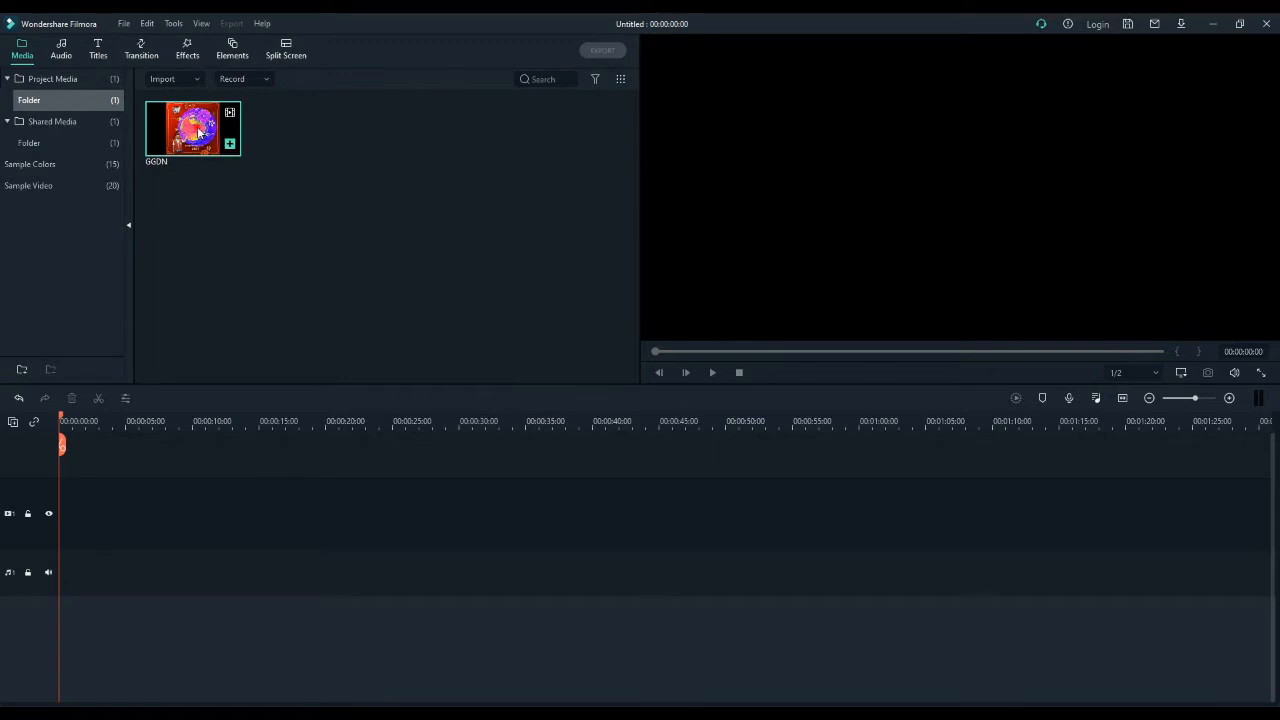
- Place the GGDN clip at the start of the video track, matching the project to the media at 720 x 720 30fps, and preview it
{"action": "left_click_drag", "start_coordinate": [199, 131], "coordinate": [94, 523]}
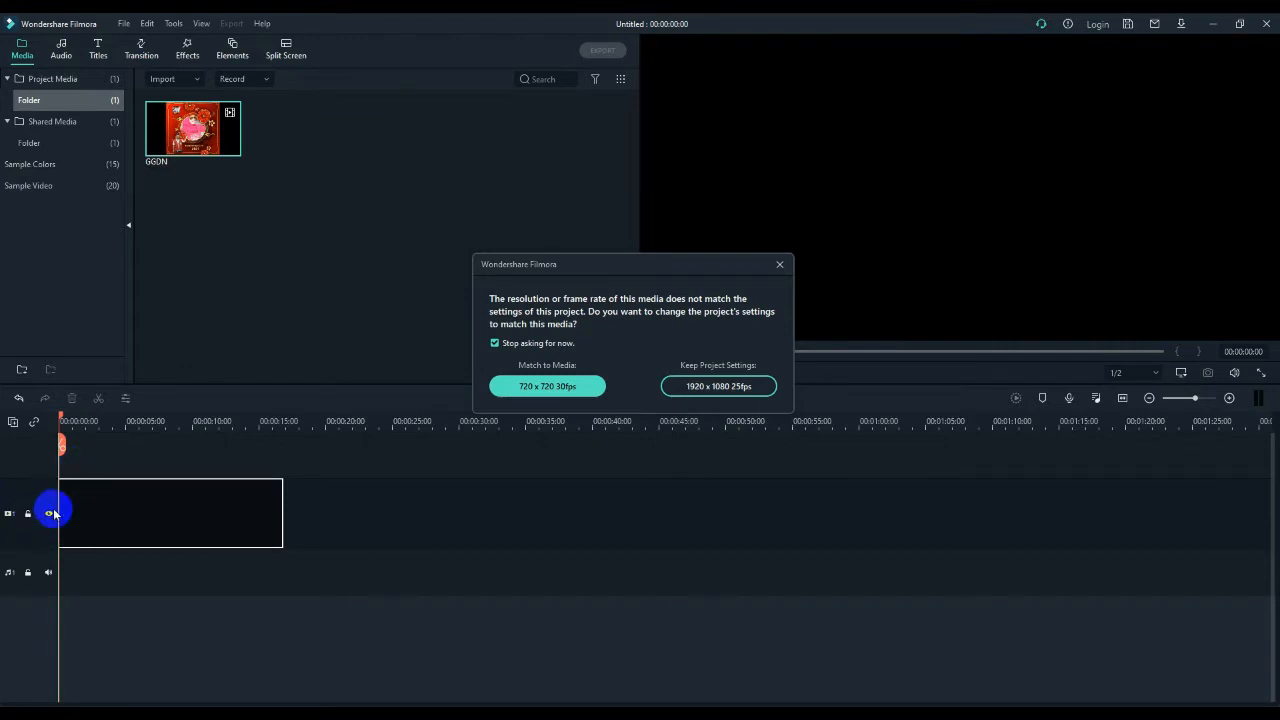
{"action": "left_click", "coordinate": [565, 388]}
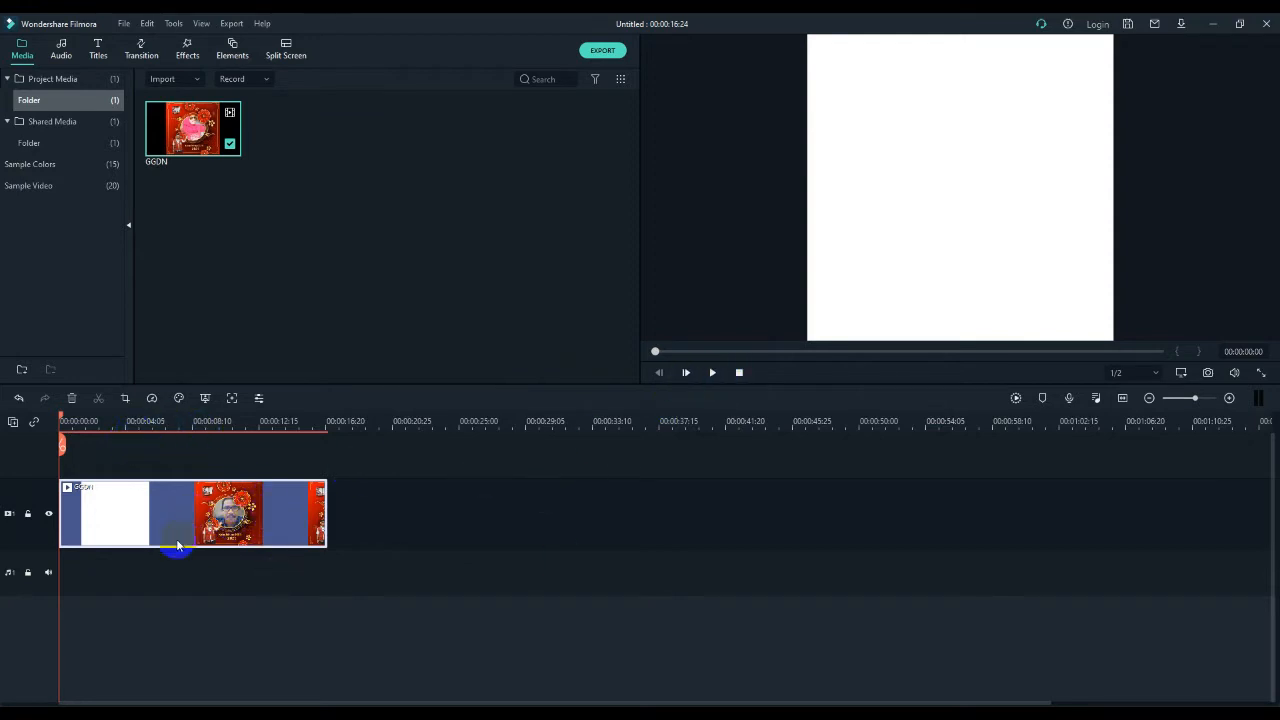
{"action": "left_click", "coordinate": [712, 373]}
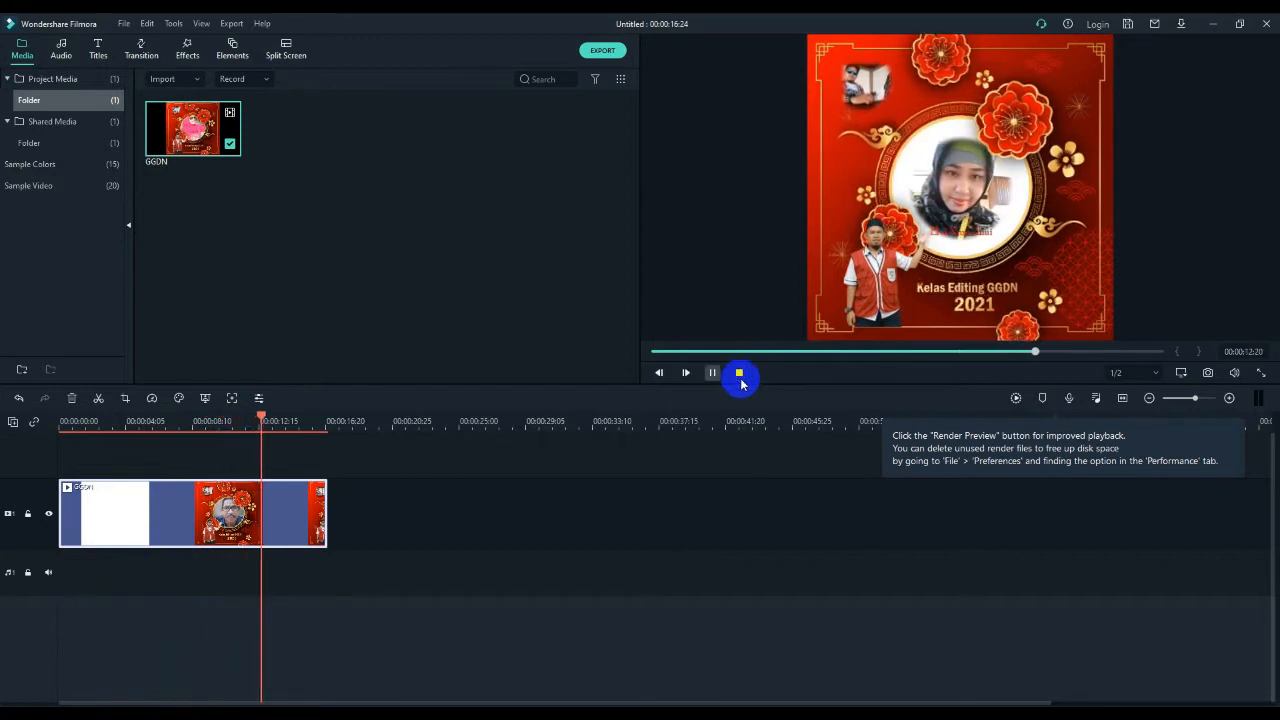
{"action": "left_click", "coordinate": [739, 373]}
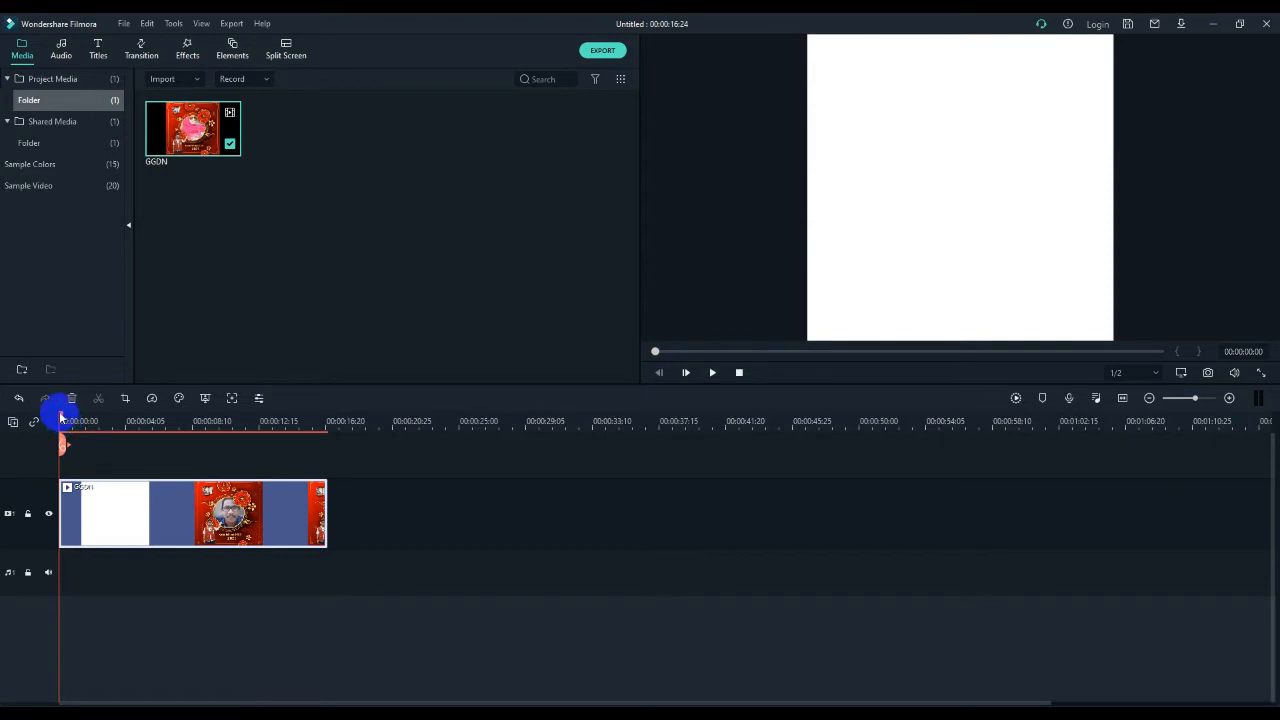
{"action": "mouse_move", "coordinate": [60, 415]}
{"action": "left_mouse_down"}
{"action": "mouse_move", "coordinate": [128, 441]}
{"action": "mouse_move", "coordinate": [57, 436]}
{"action": "left_mouse_up"}
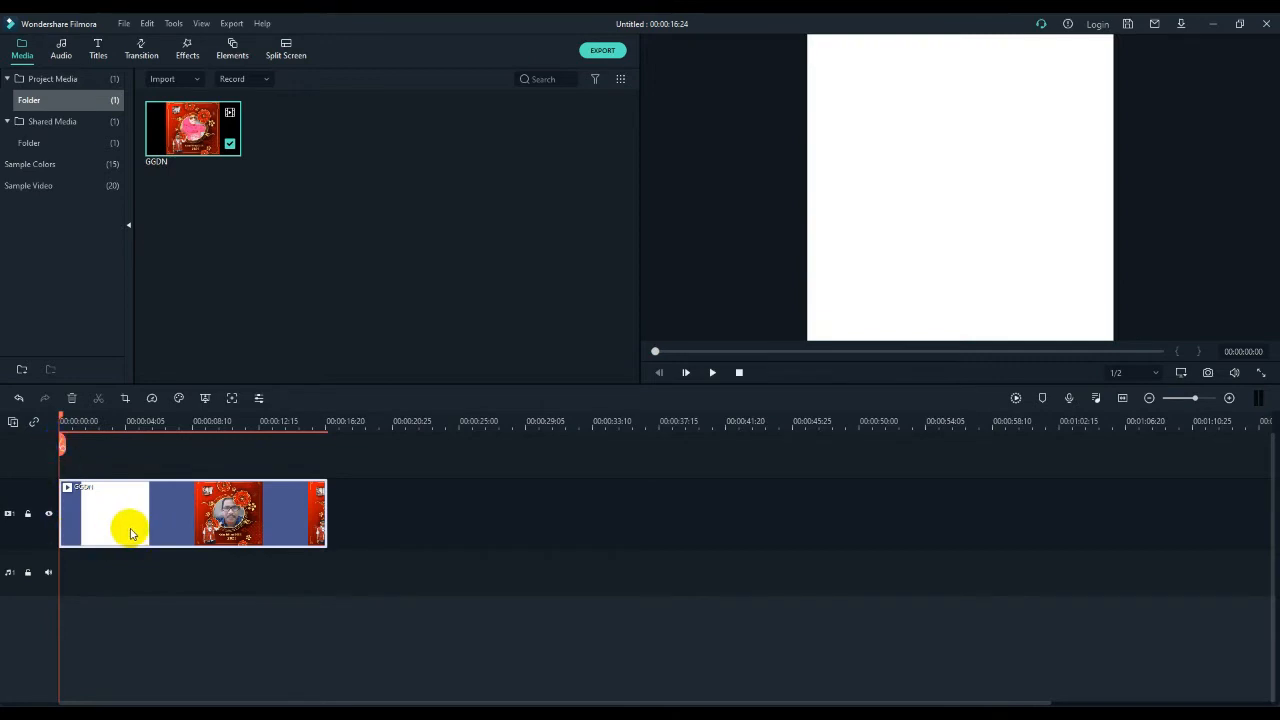
- Shift the GGDN clip about 5 seconds later with the Black sample colour filling the gap before it, and preview the join
{"action": "left_click_drag", "start_coordinate": [129, 521], "coordinate": [205, 517]}
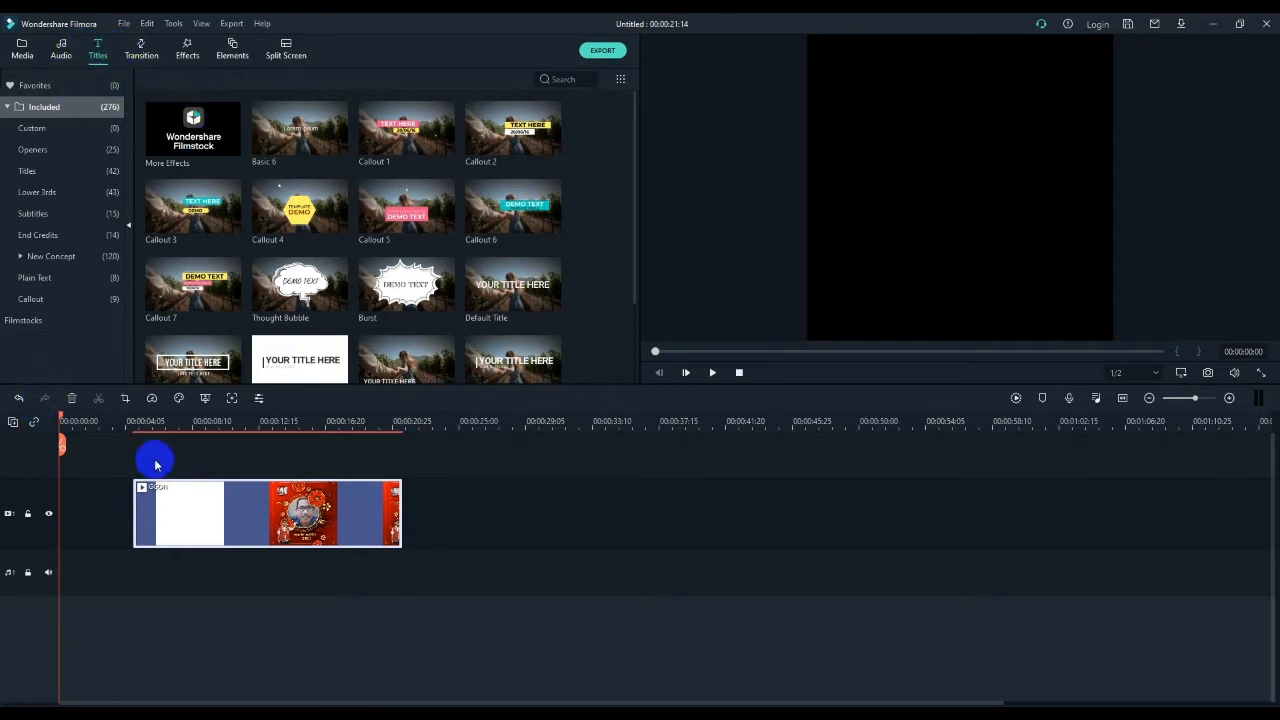
{"action": "left_click", "coordinate": [18, 48]}
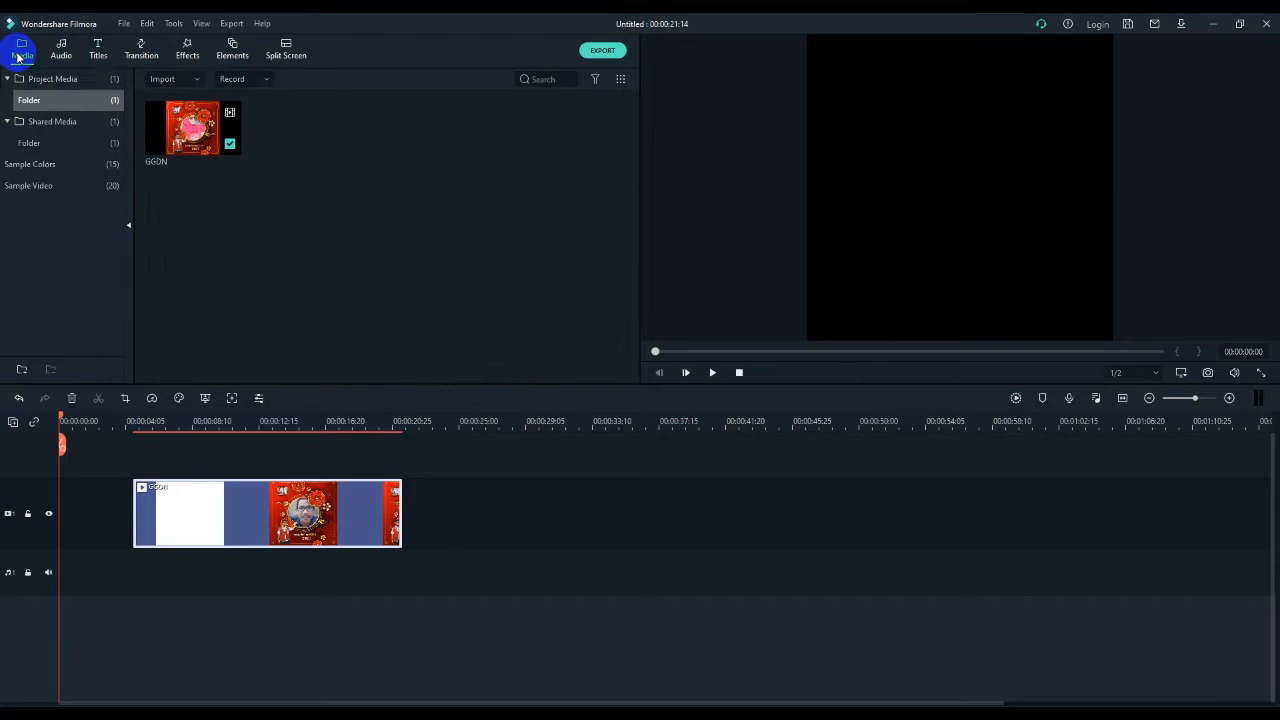
{"action": "left_click", "coordinate": [47, 123]}
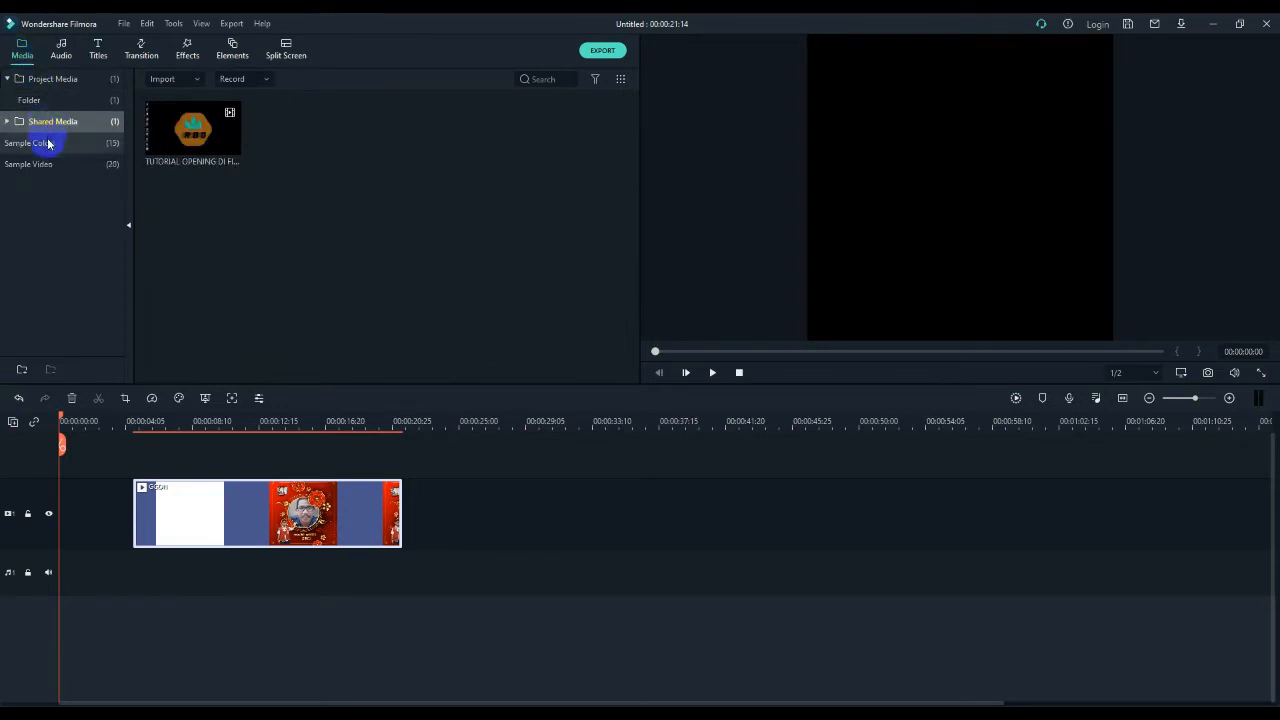
{"action": "left_click", "coordinate": [40, 143]}
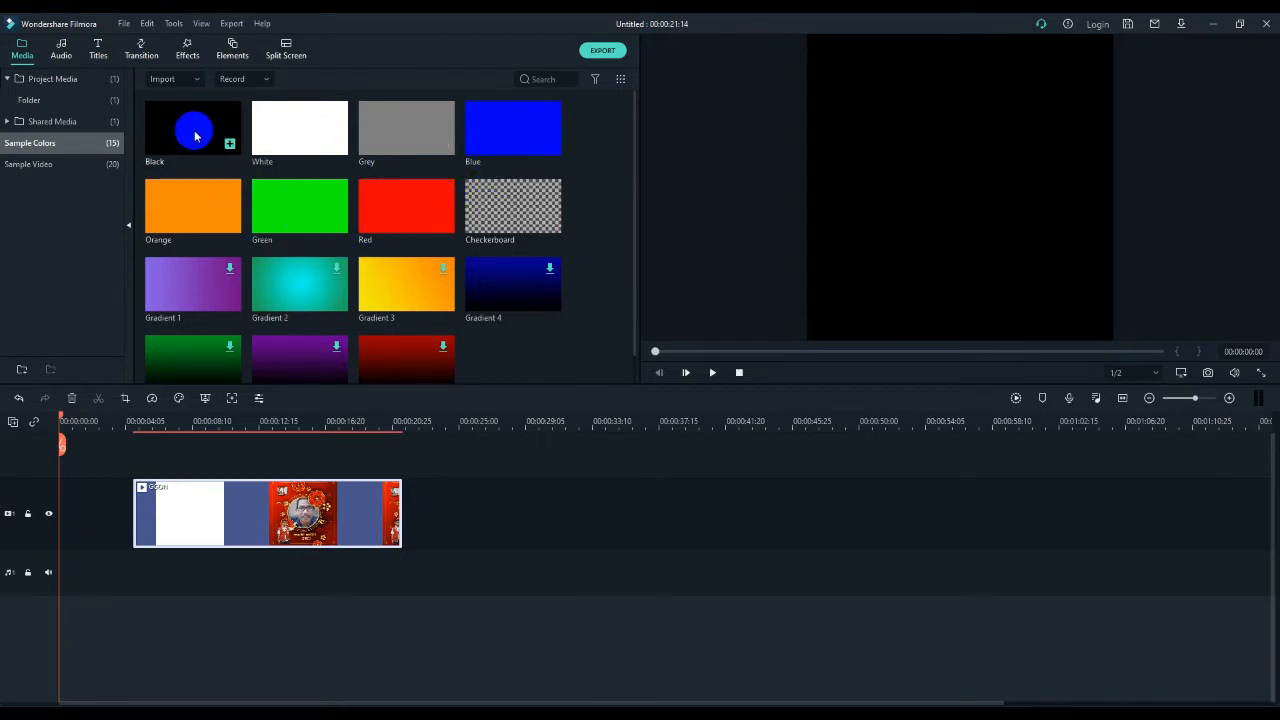
{"action": "left_click_drag", "start_coordinate": [191, 132], "coordinate": [77, 514]}
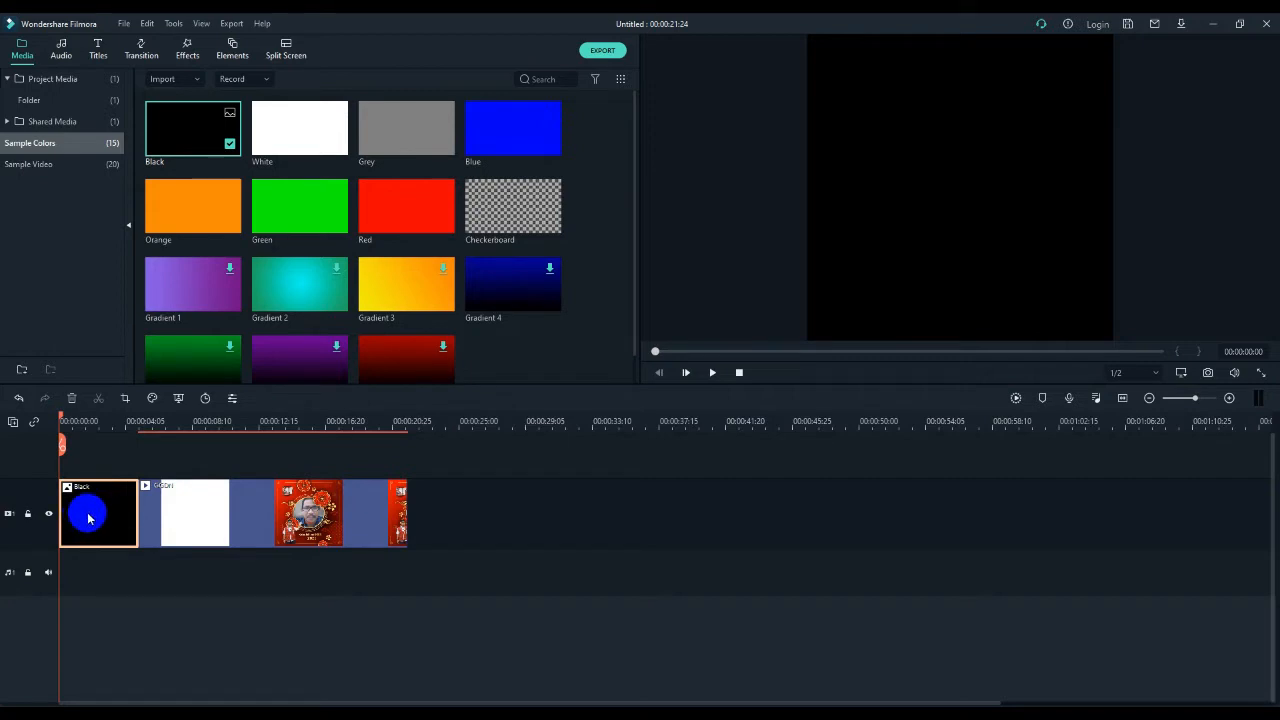
{"action": "key", "text": "space"}
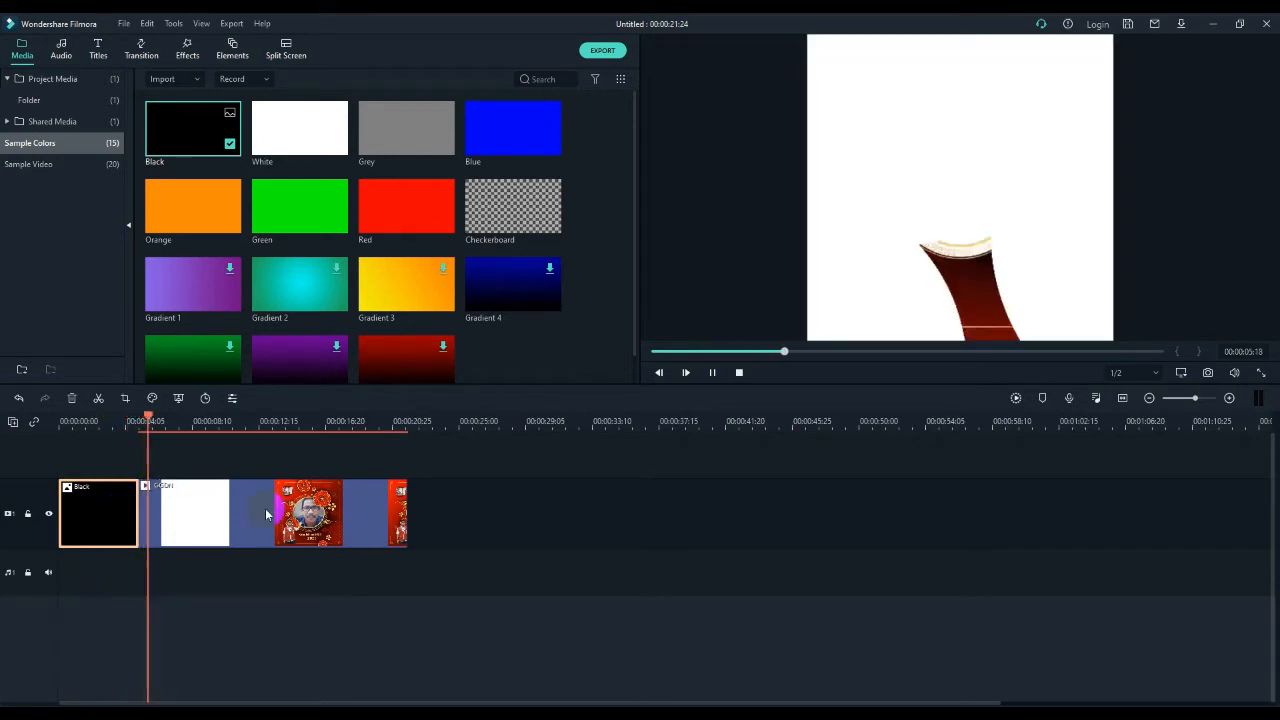
{"action": "key", "text": "space"}
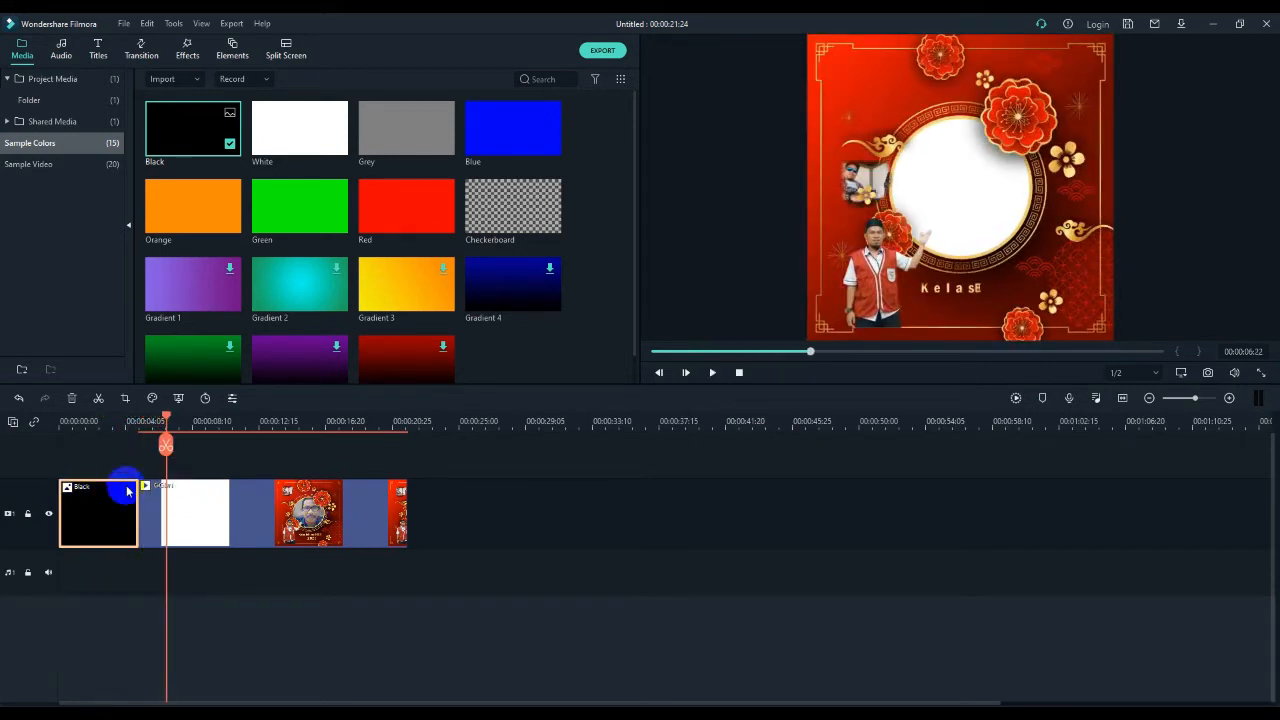
- Add the Callout 4 title on a track above the Black clip, starting at 00:00:00:18, and preview its animation
{"action": "left_click_drag", "start_coordinate": [155, 443], "coordinate": [67, 428]}
{"action": "left_click", "coordinate": [107, 512]}
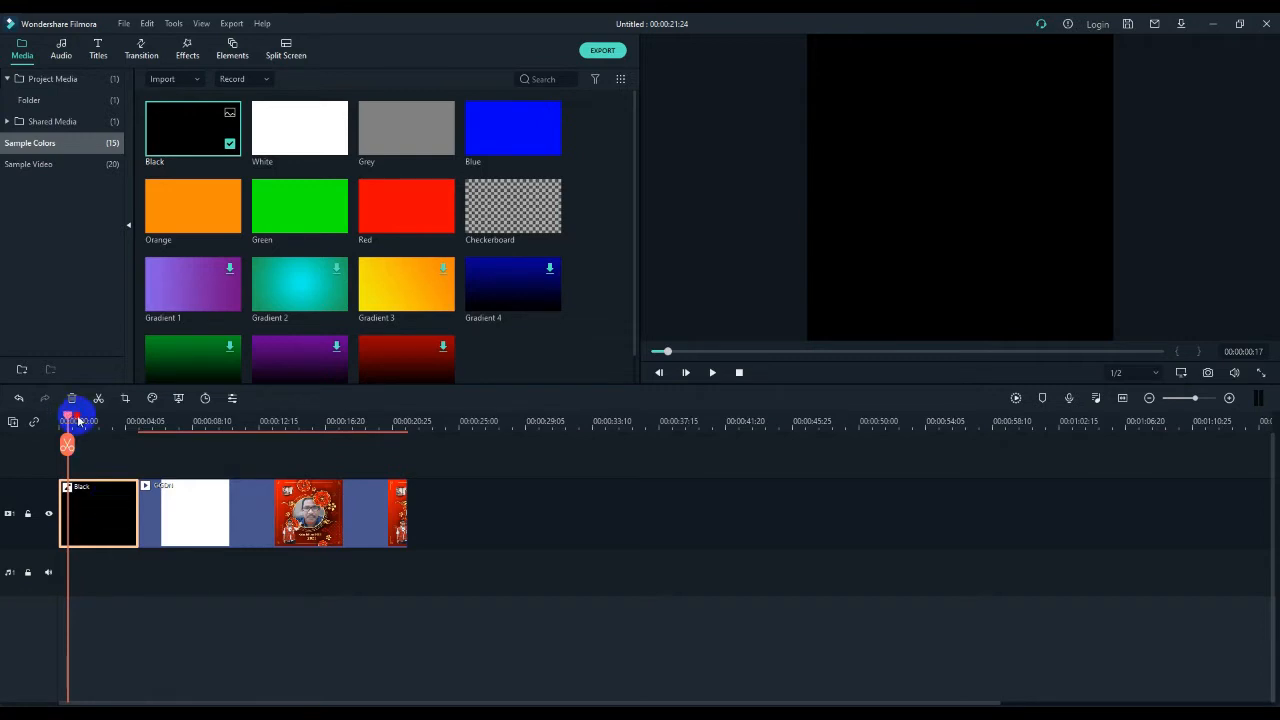
{"action": "left_click_drag", "start_coordinate": [68, 421], "coordinate": [67, 421]}
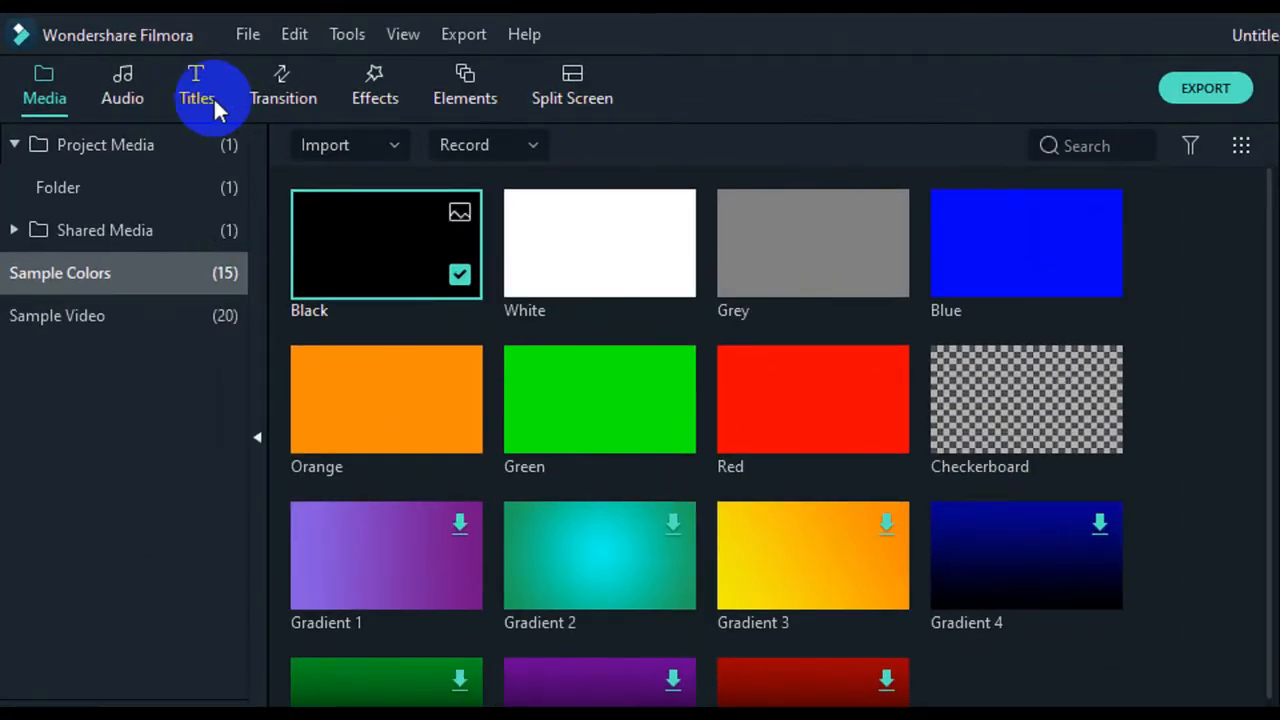
{"action": "left_click", "coordinate": [203, 104]}
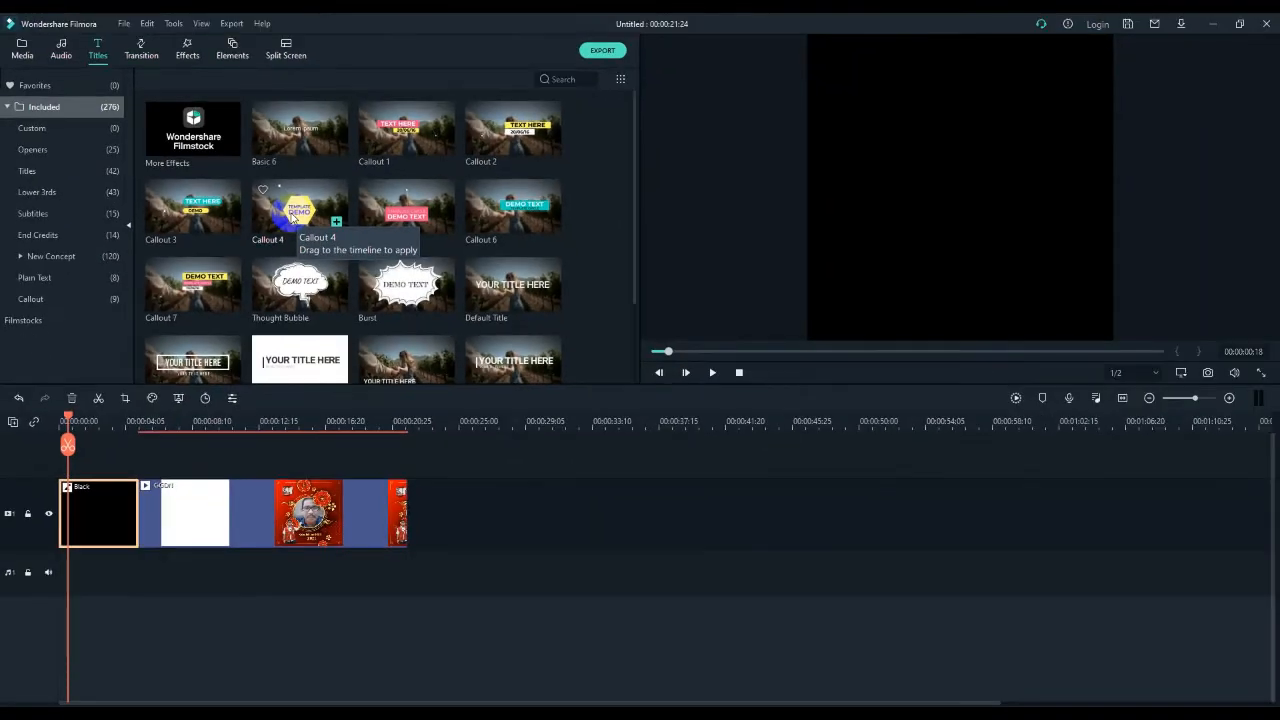
{"action": "left_click", "coordinate": [571, 344]}
{"action": "left_click_drag", "start_coordinate": [285, 228], "coordinate": [71, 450]}
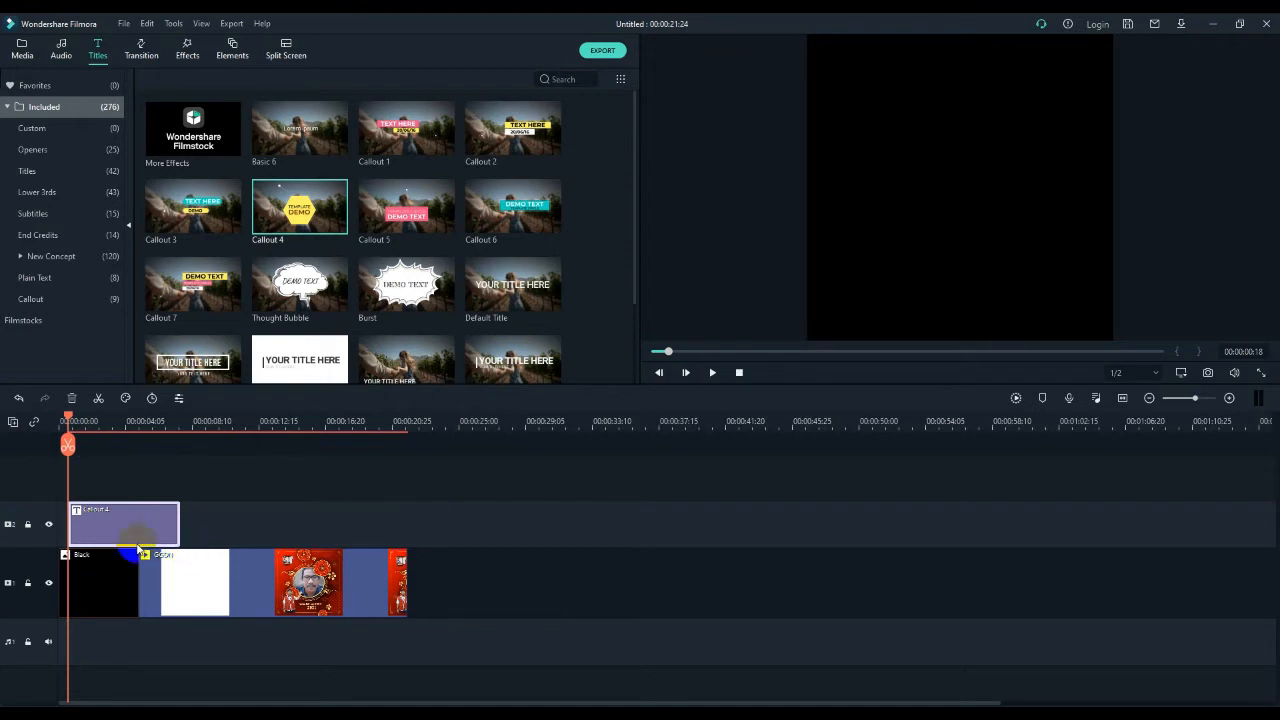
{"action": "key", "text": "space"}
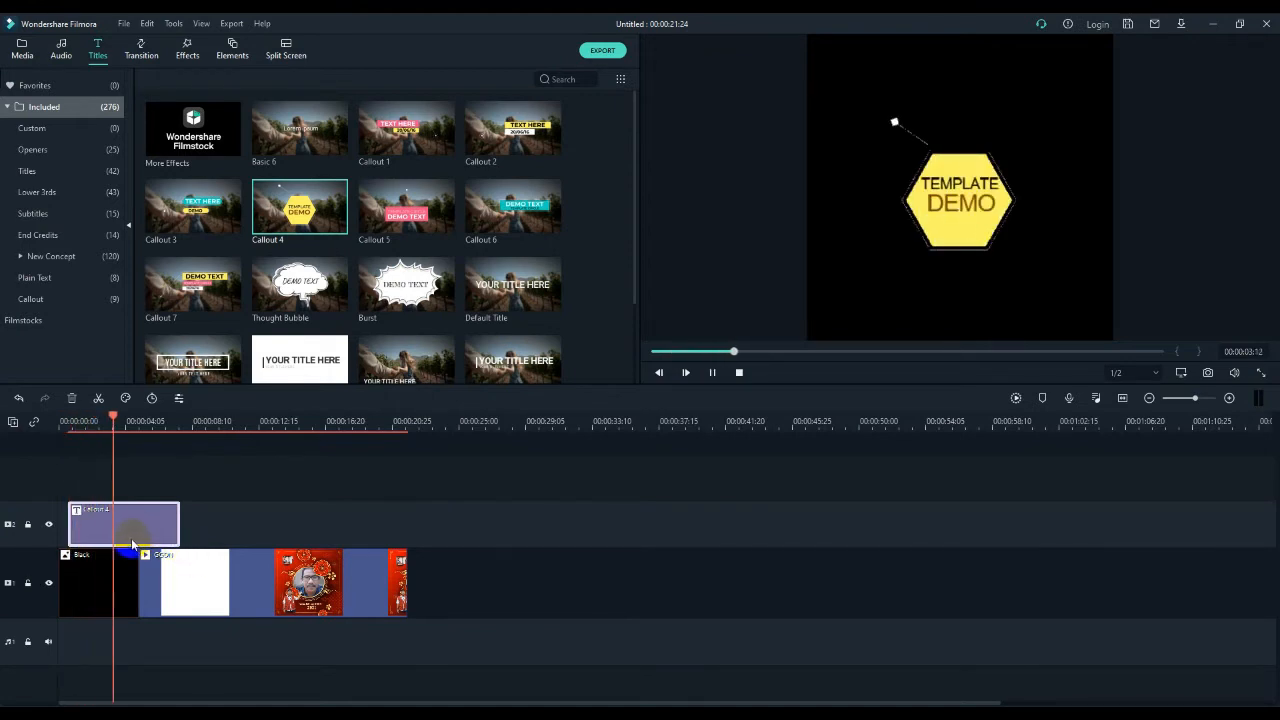
{"action": "left_click", "coordinate": [122, 442]}
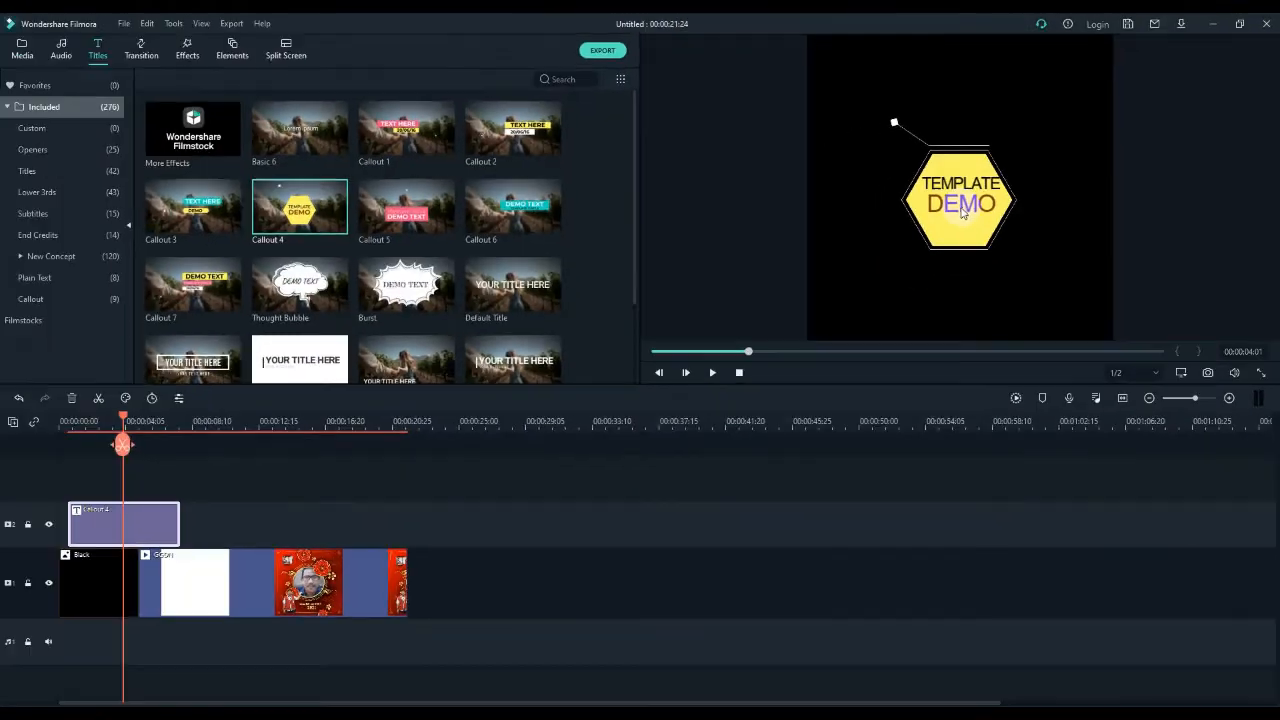
- Replace the TEMPLATE line of the Callout 4 title with the text "Kelas"
{"action": "double_click", "coordinate": [148, 528]}
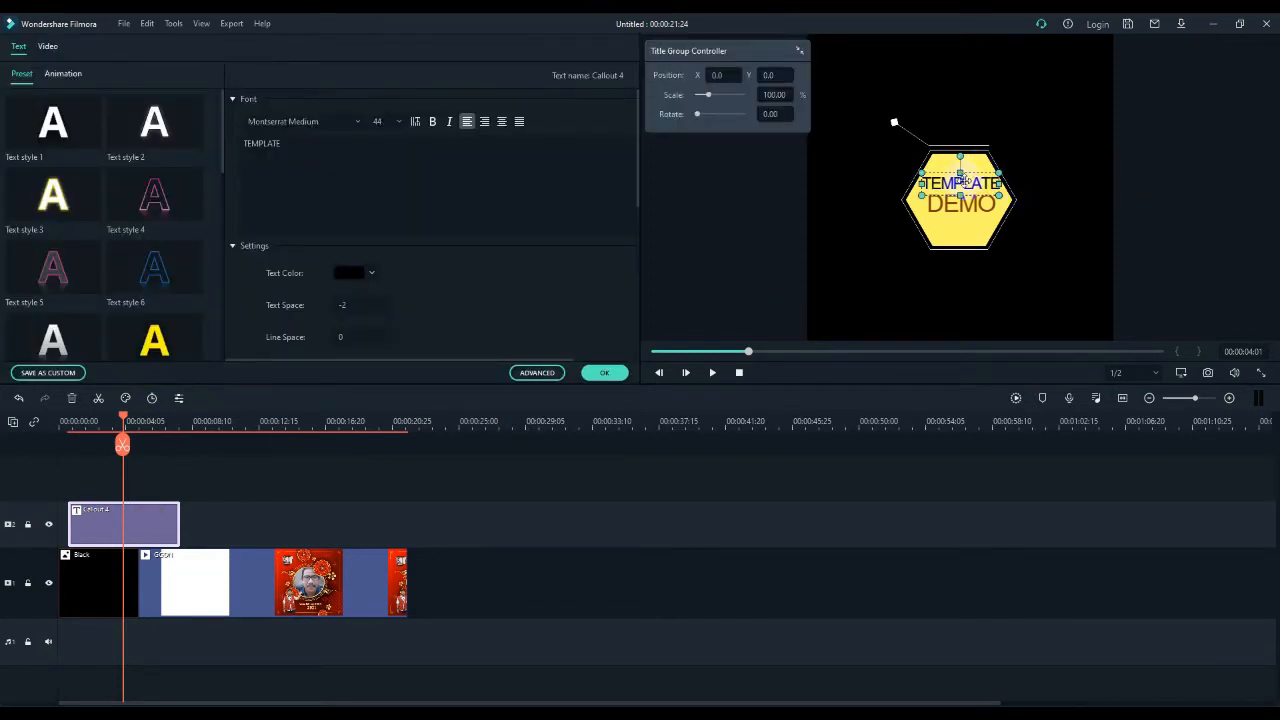
{"action": "left_click", "coordinate": [289, 147]}
{"action": "double_click", "coordinate": [257, 145]}
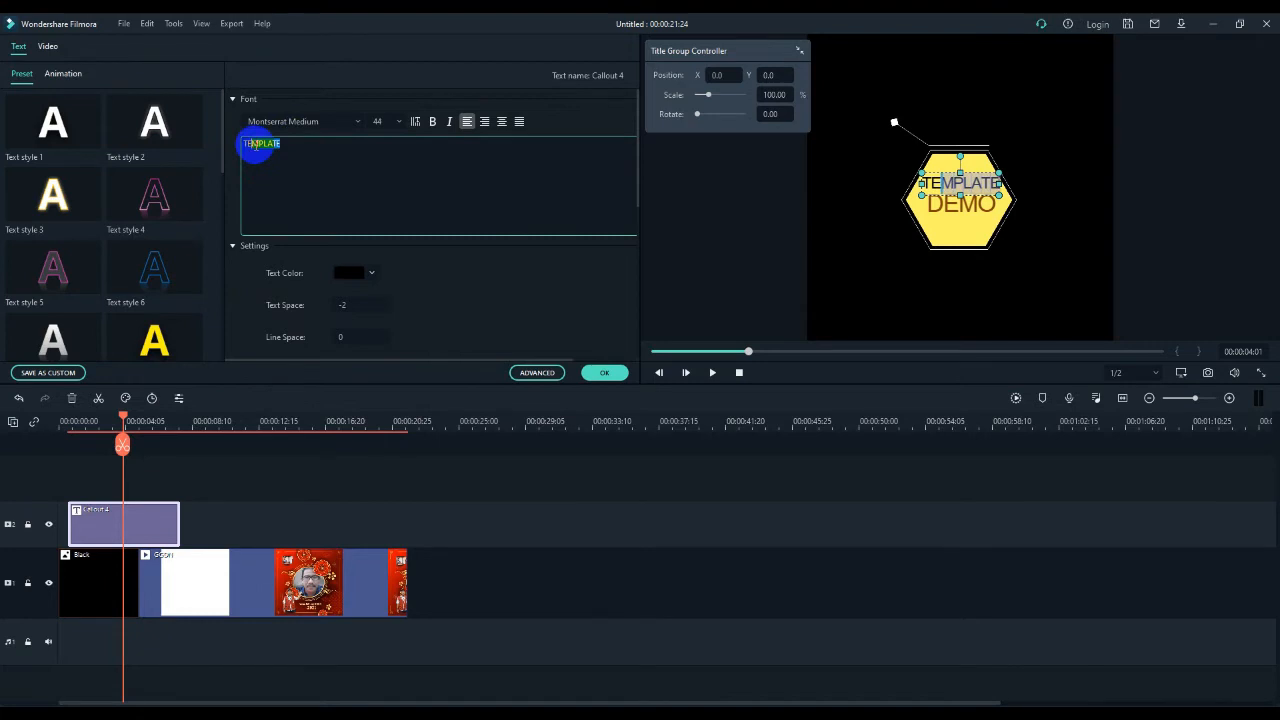
{"action": "left_click", "coordinate": [305, 145]}
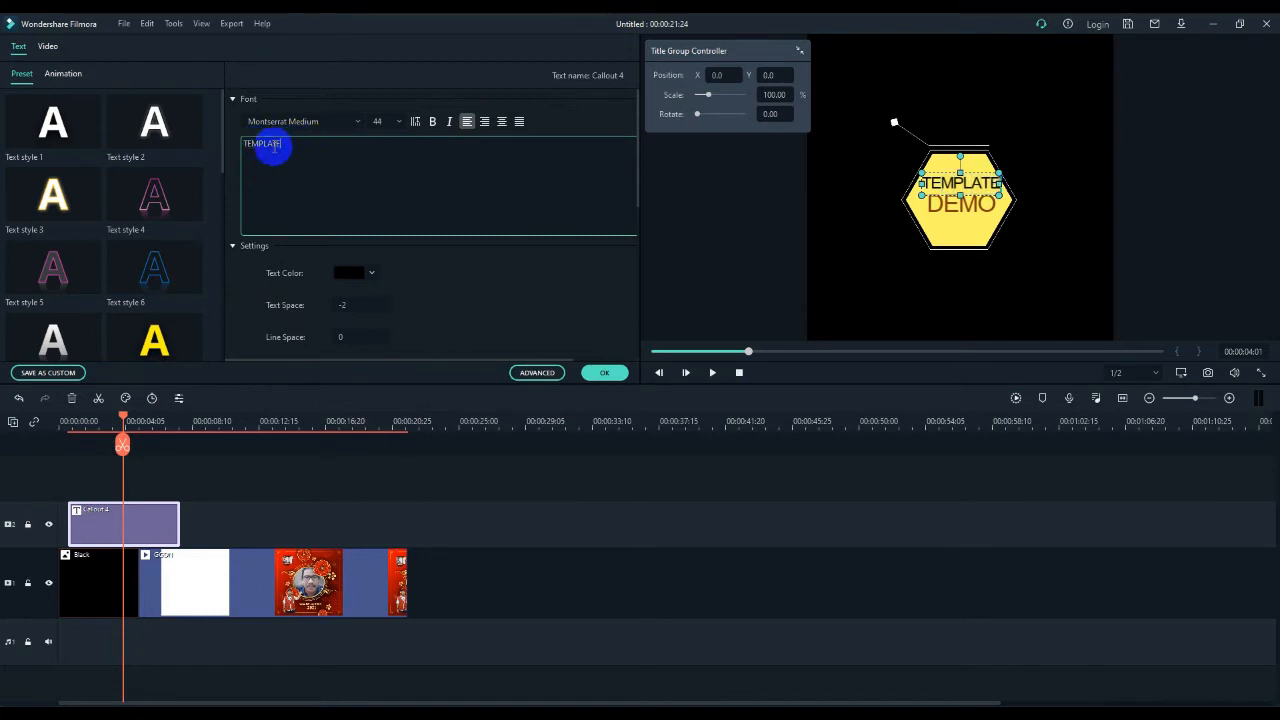
{"action": "left_click", "coordinate": [918, 149]}
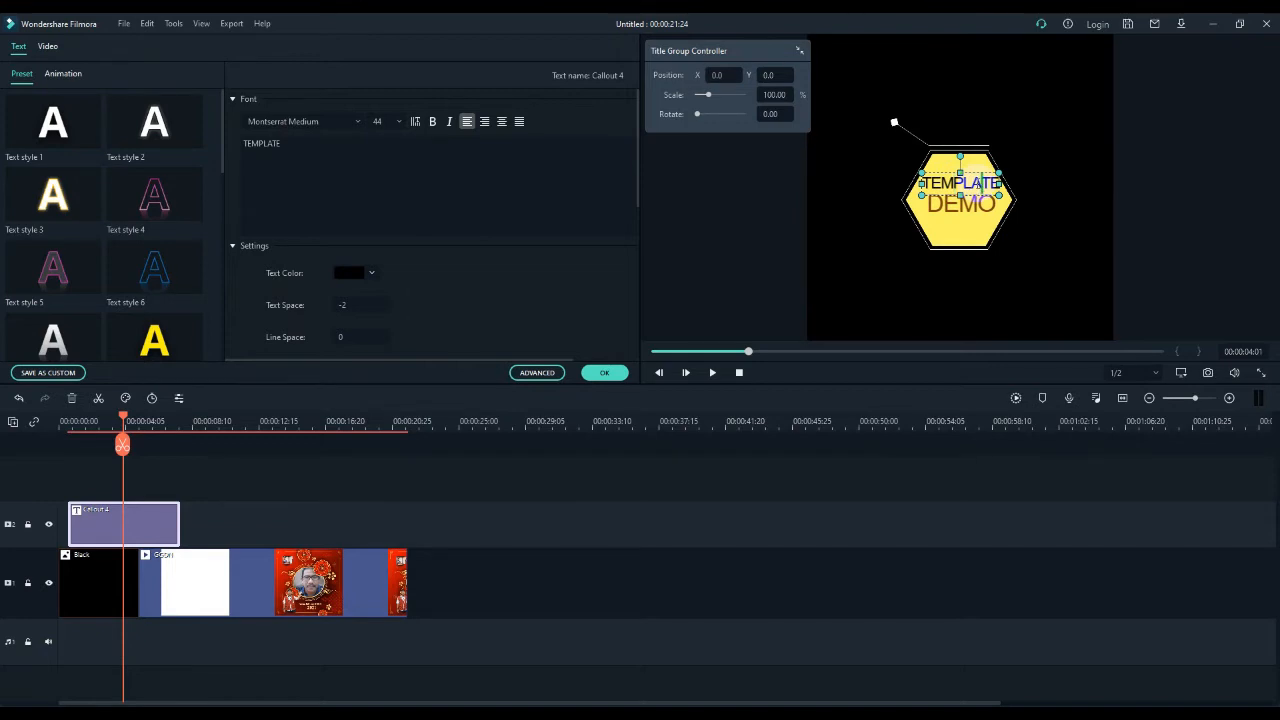
{"action": "left_click", "coordinate": [291, 145]}
{"action": "double_click", "coordinate": [283, 144]}
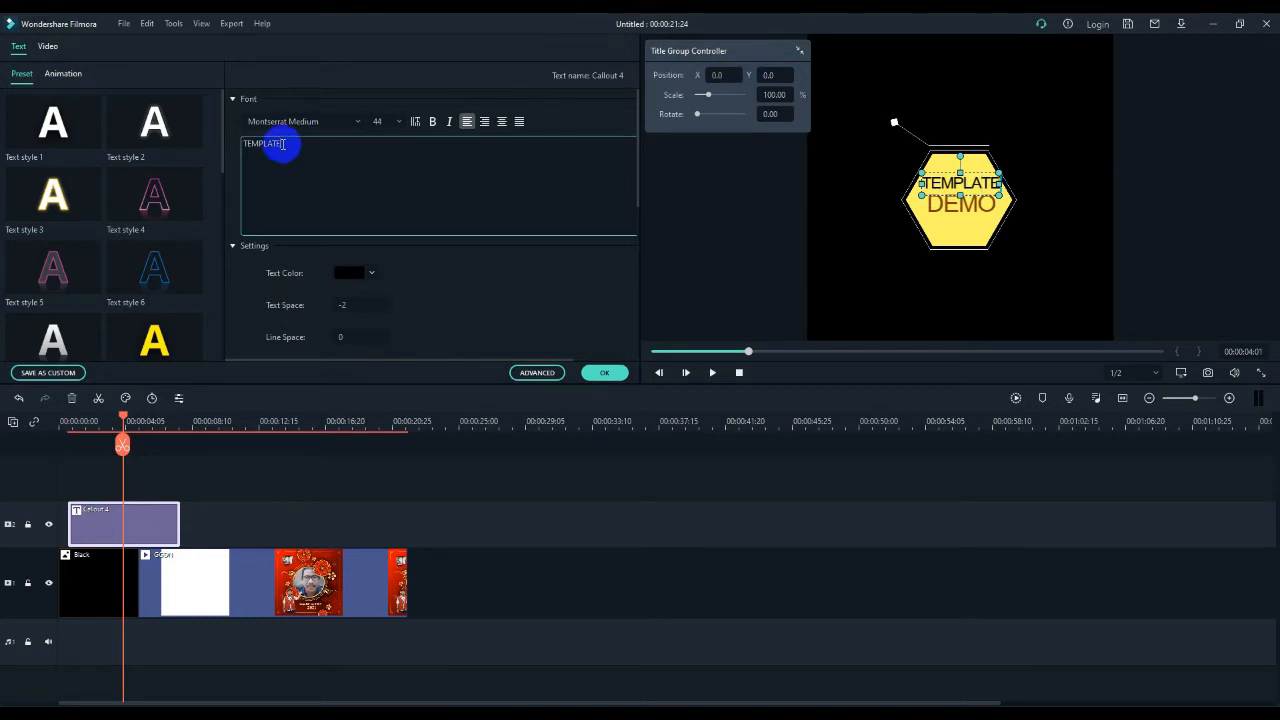
{"action": "key", "text": "BackSpace"}
{"action": "key", "text": "BackSpace"}
{"action": "key", "text": "BackSpace"}
{"action": "key", "text": "BackSpace"}
{"action": "key", "text": "BackSpace"}
{"action": "key", "text": "BackSpace"}
{"action": "key", "text": "BackSpace"}
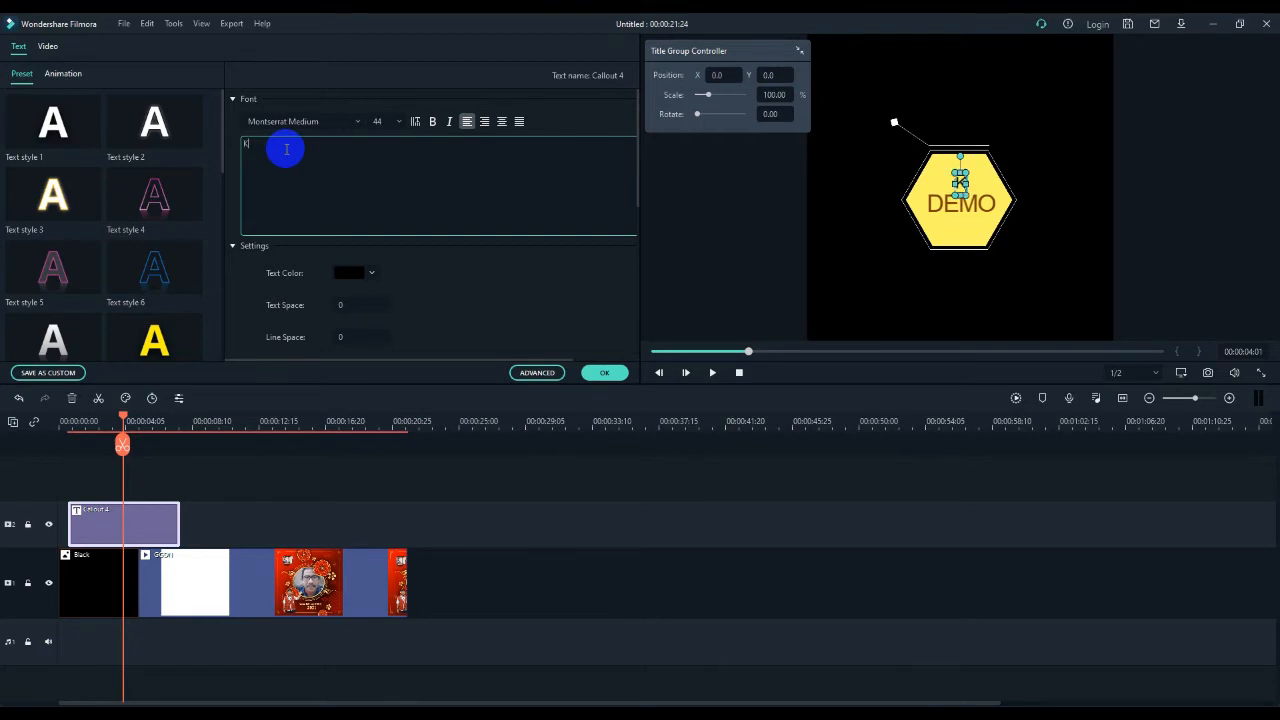
{"action": "type", "text": "Kelas"}
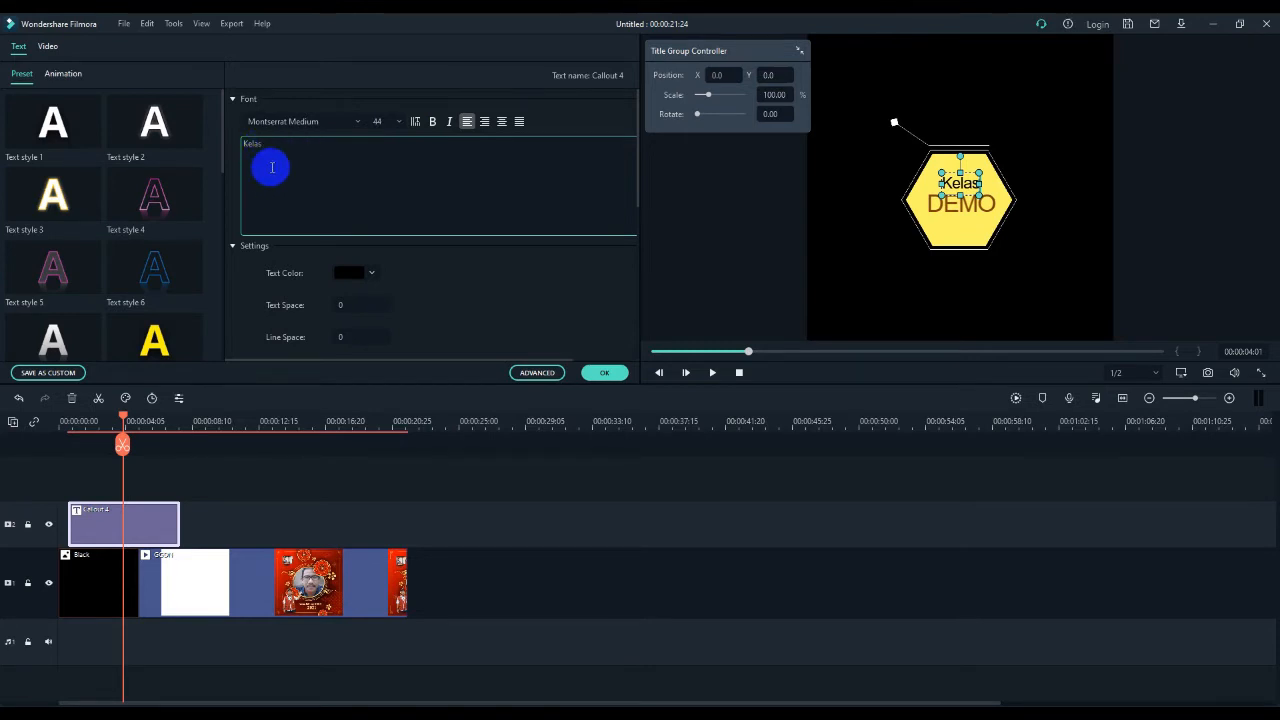
- Change the font of the "Kelas" text to Papyrus
{"action": "left_click", "coordinate": [357, 122]}
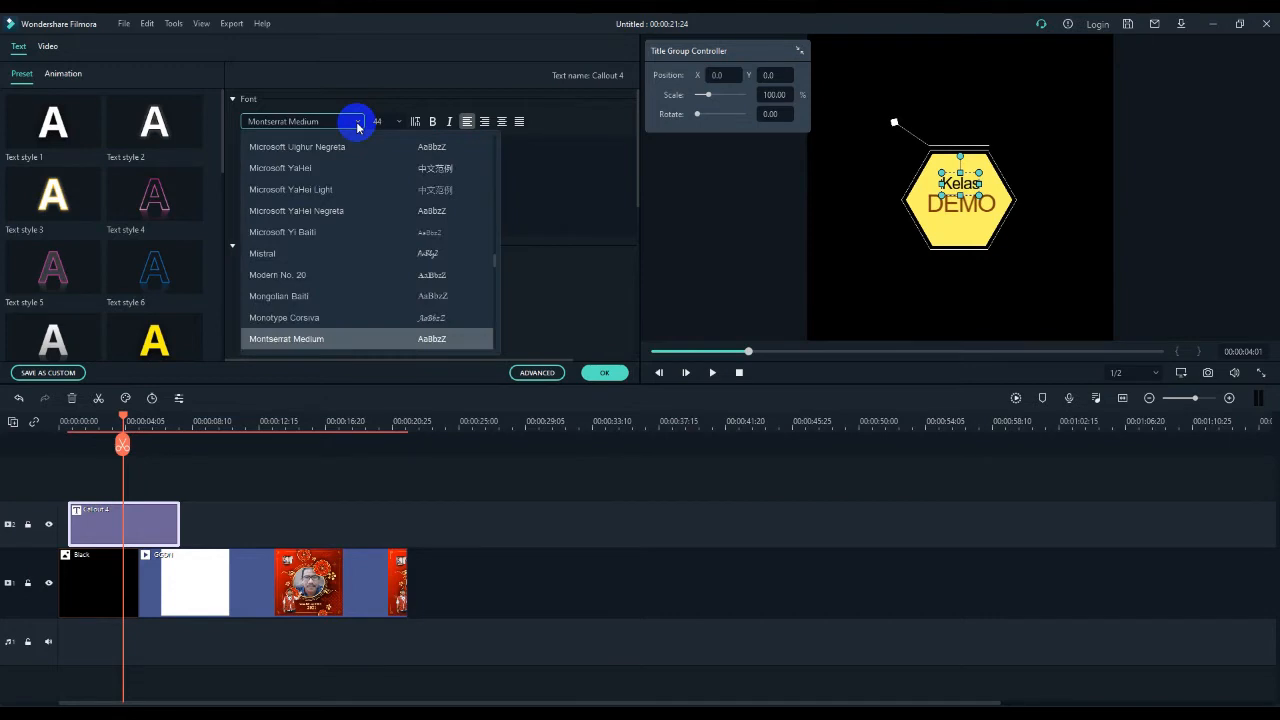
{"action": "scroll", "coordinate": [306, 272], "scroll_direction": "down", "scroll_amount": 5}
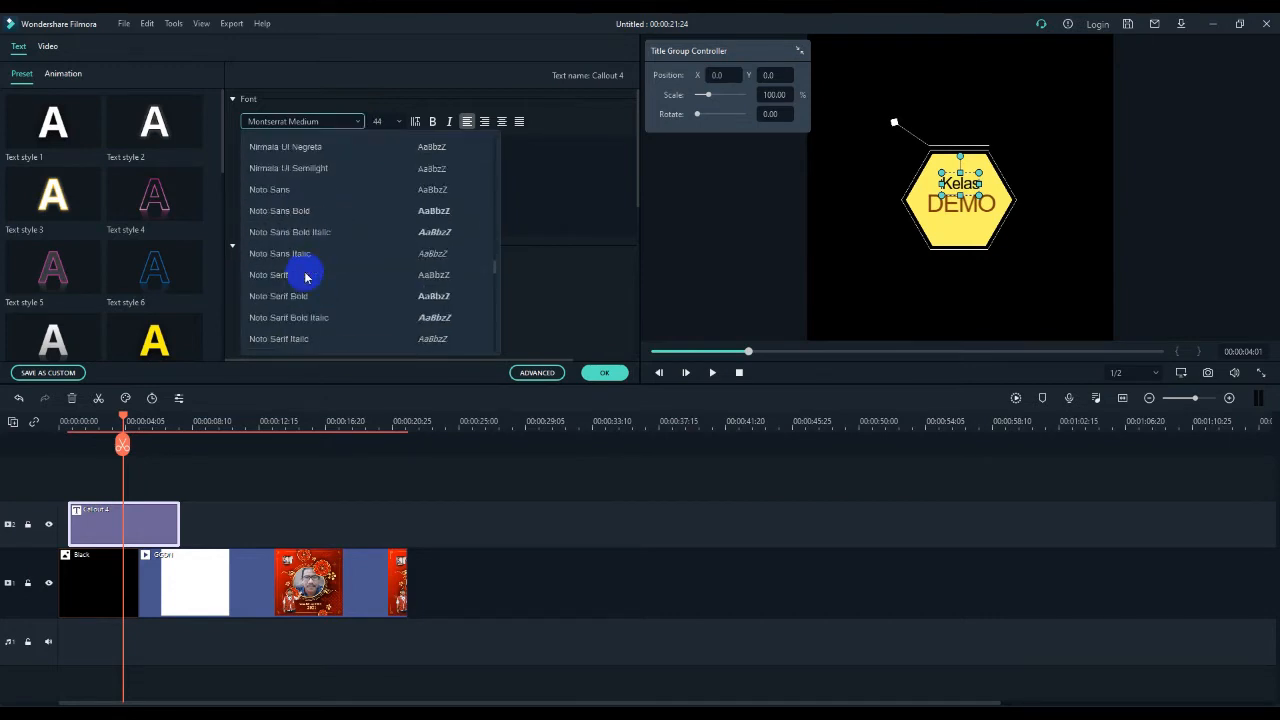
{"action": "scroll", "coordinate": [306, 277], "scroll_direction": "down", "scroll_amount": 2}
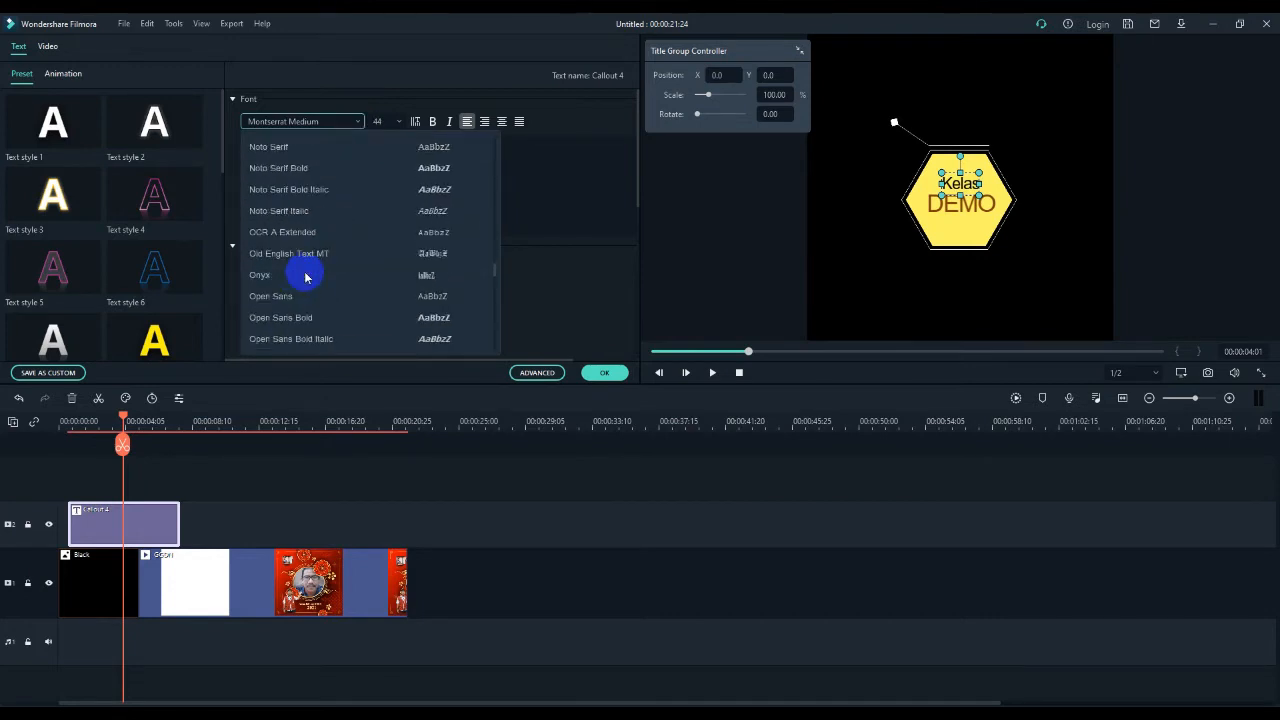
{"action": "scroll", "coordinate": [306, 277], "scroll_direction": "down", "scroll_amount": 8}
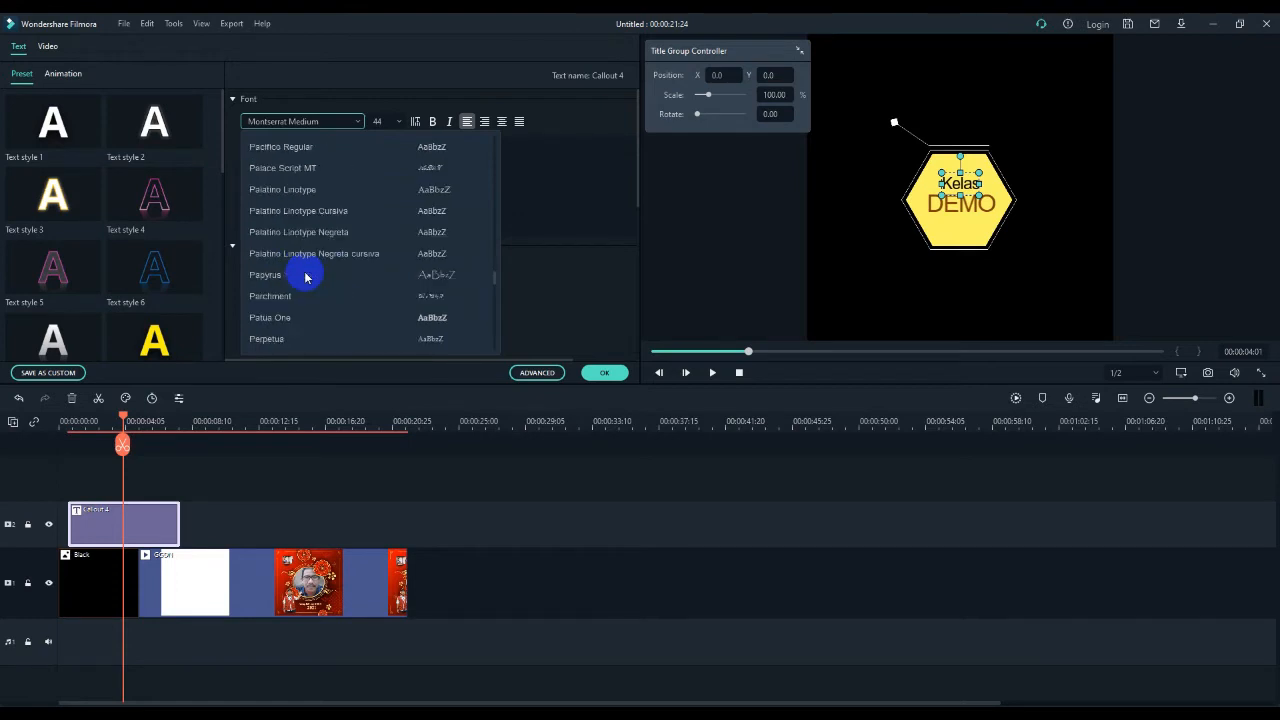
{"action": "left_click", "coordinate": [262, 278]}
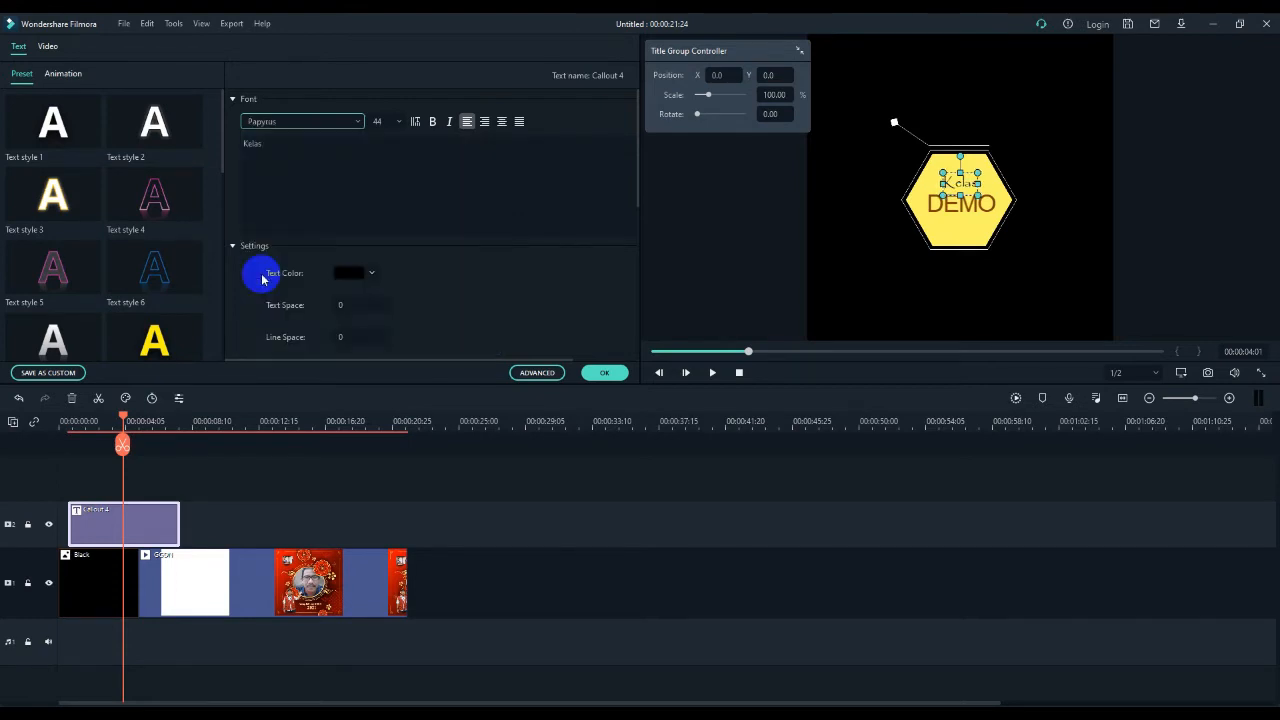
{"action": "left_click", "coordinate": [288, 143]}
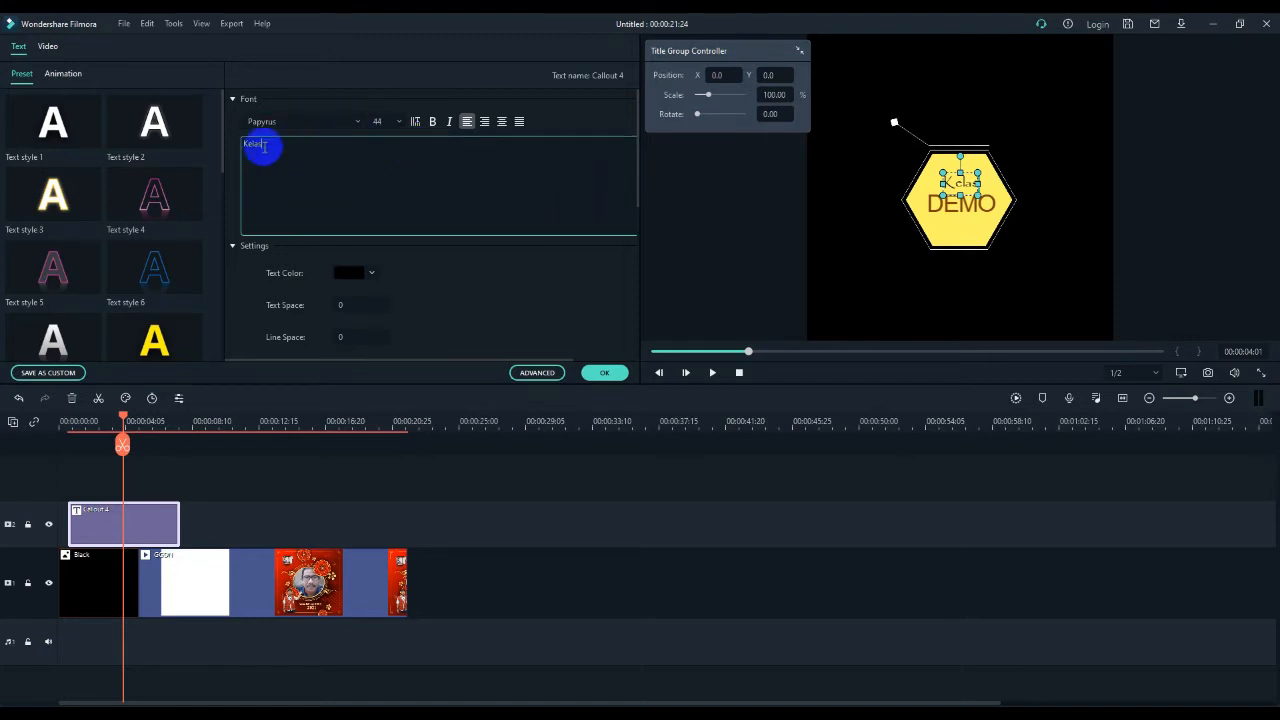
- Set the "Kelas" font size to 62 and enlarge its text box slightly within the yellow hexagon
{"action": "left_click", "coordinate": [399, 122]}
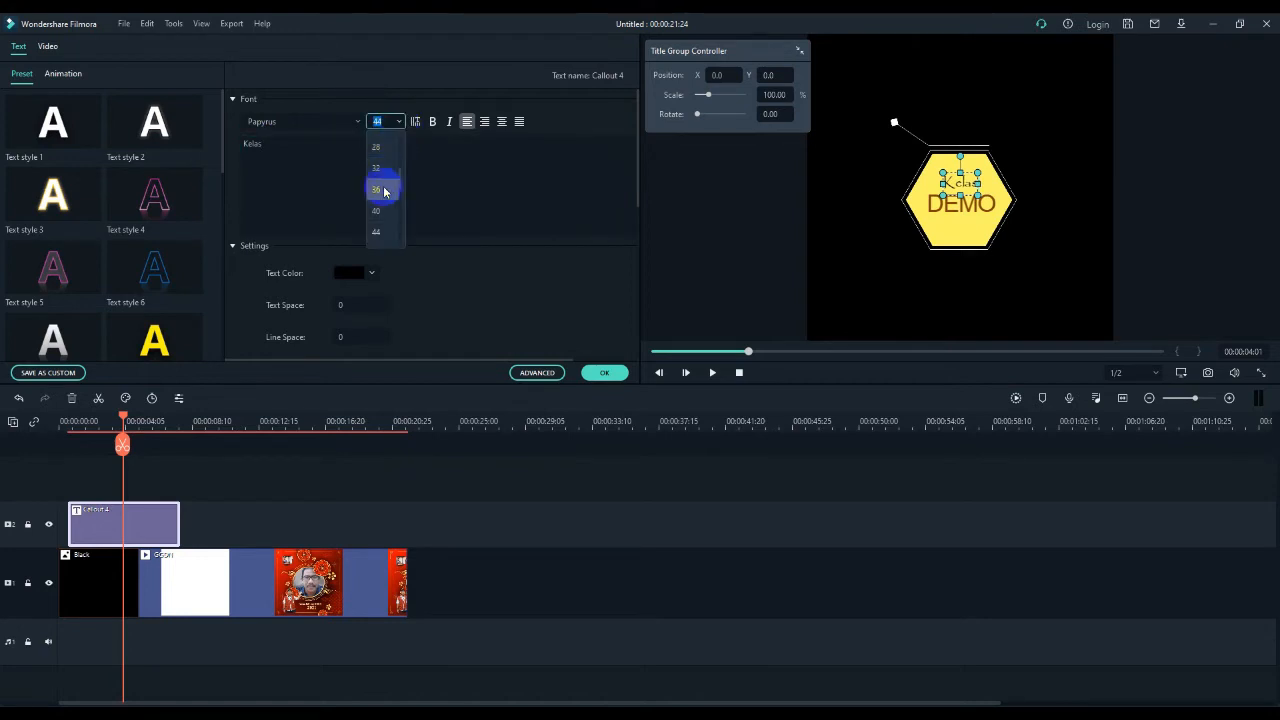
{"action": "scroll", "coordinate": [377, 232], "scroll_direction": "down", "scroll_amount": 1}
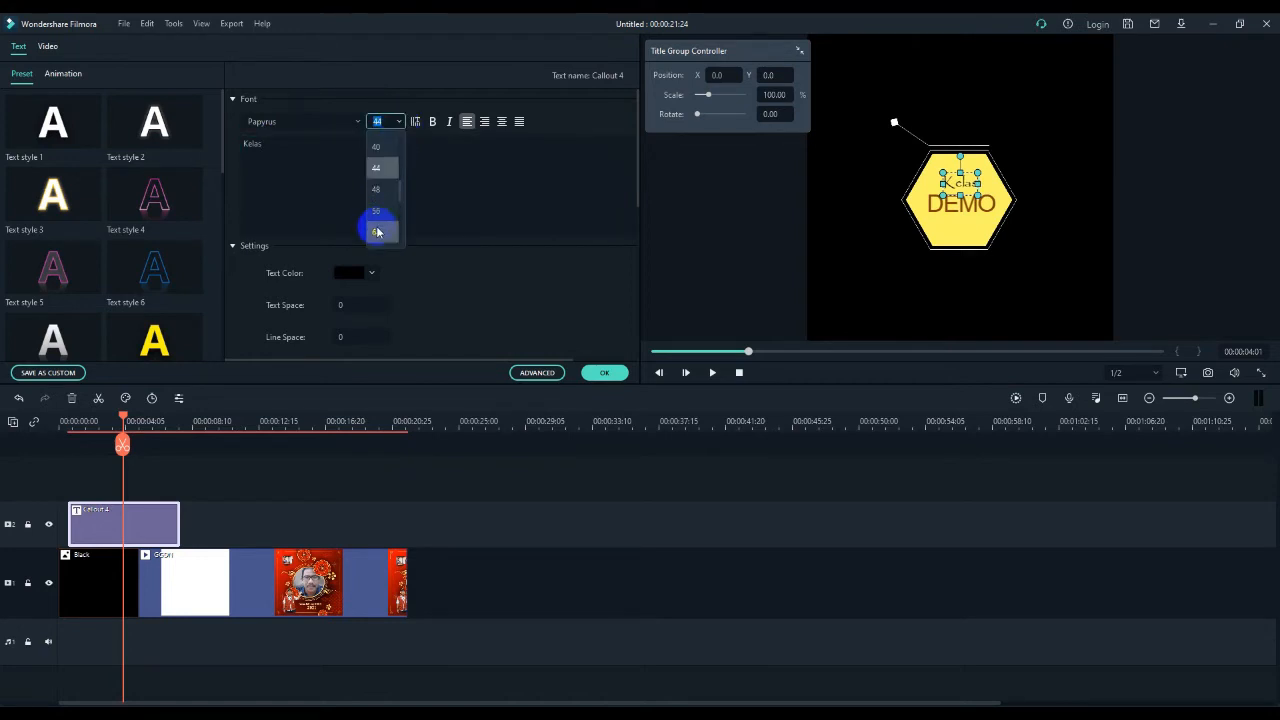
{"action": "left_click", "coordinate": [377, 232]}
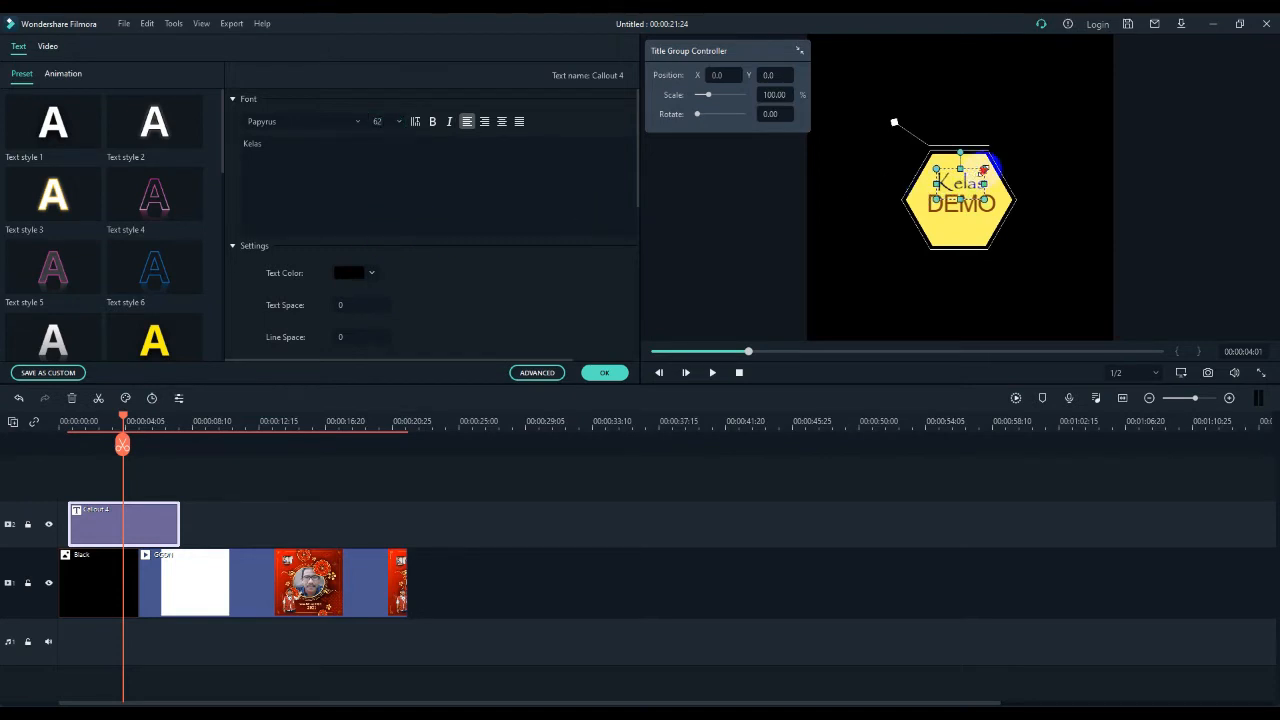
{"action": "mouse_move", "coordinate": [984, 170]}
{"action": "left_mouse_down"}
{"action": "mouse_move", "coordinate": [1006, 151]}
{"action": "mouse_move", "coordinate": [983, 157]}
{"action": "mouse_move", "coordinate": [993, 161]}
{"action": "left_mouse_up"}
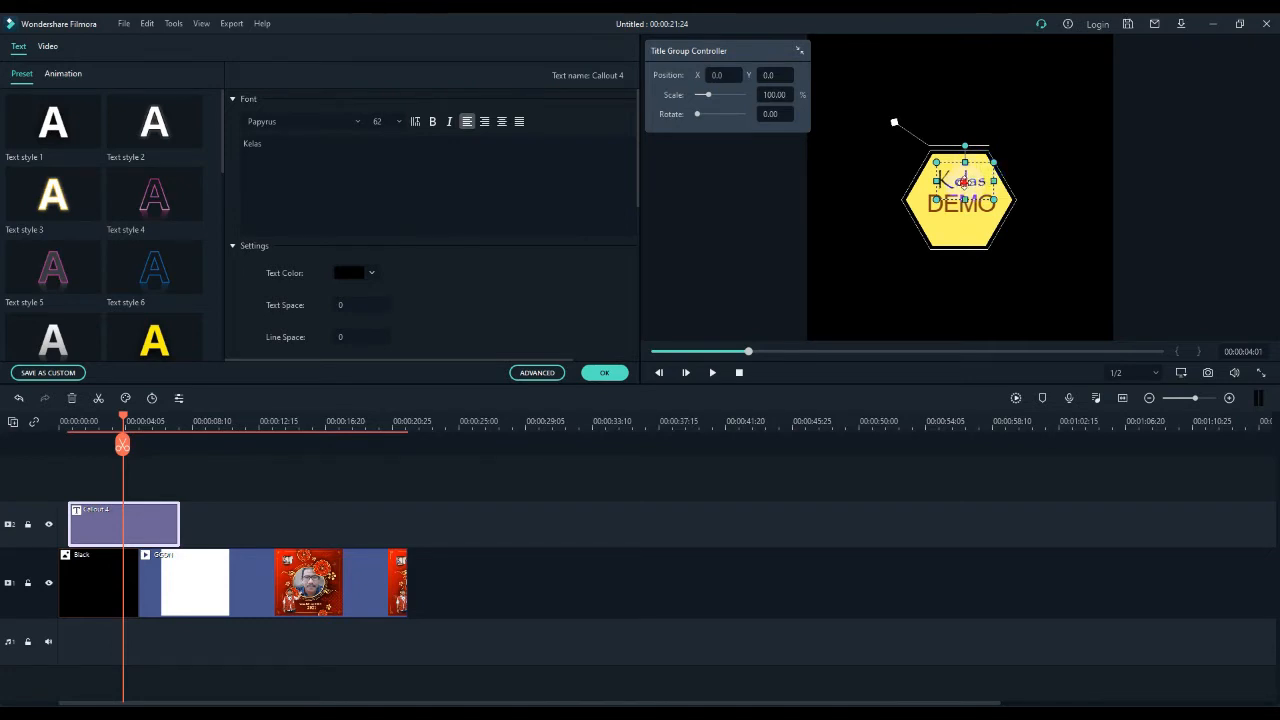
{"action": "mouse_move", "coordinate": [993, 162]}
{"action": "left_mouse_down"}
{"action": "mouse_move", "coordinate": [1008, 151]}
{"action": "mouse_move", "coordinate": [997, 160]}
{"action": "left_mouse_up"}
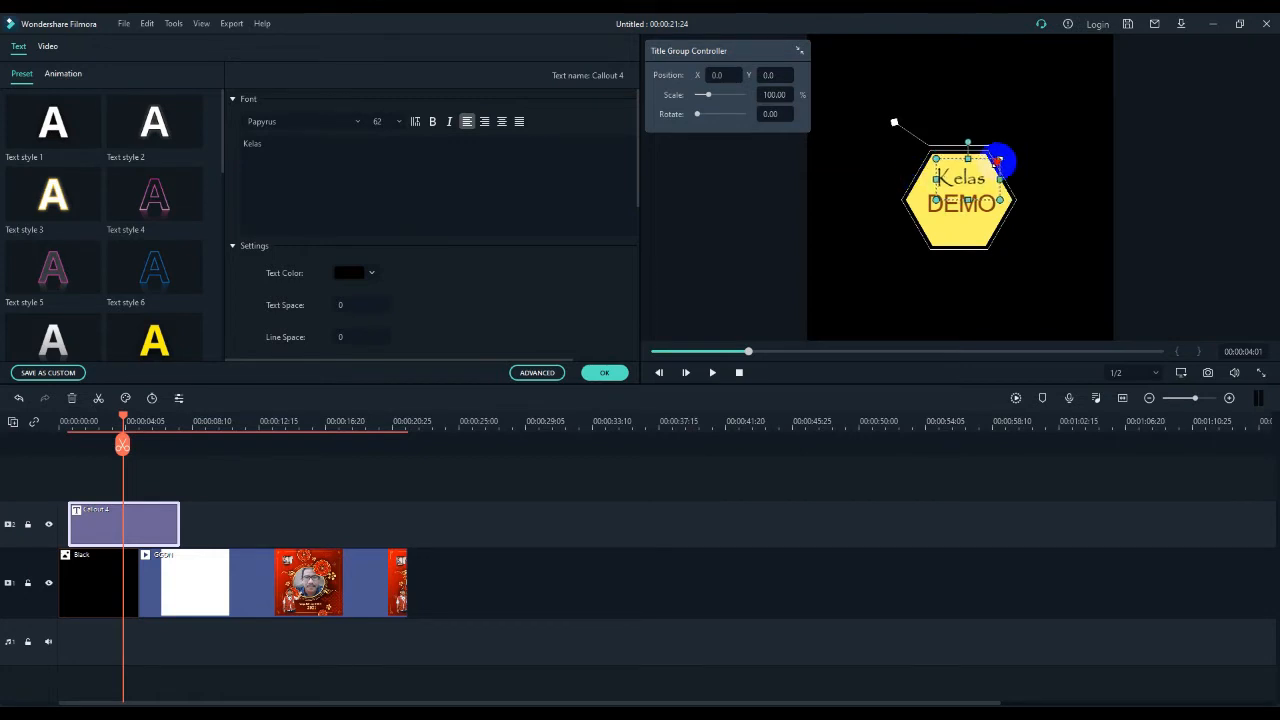
- Set the font size of the "Kelas" text to 64
{"action": "left_click", "coordinate": [398, 121]}
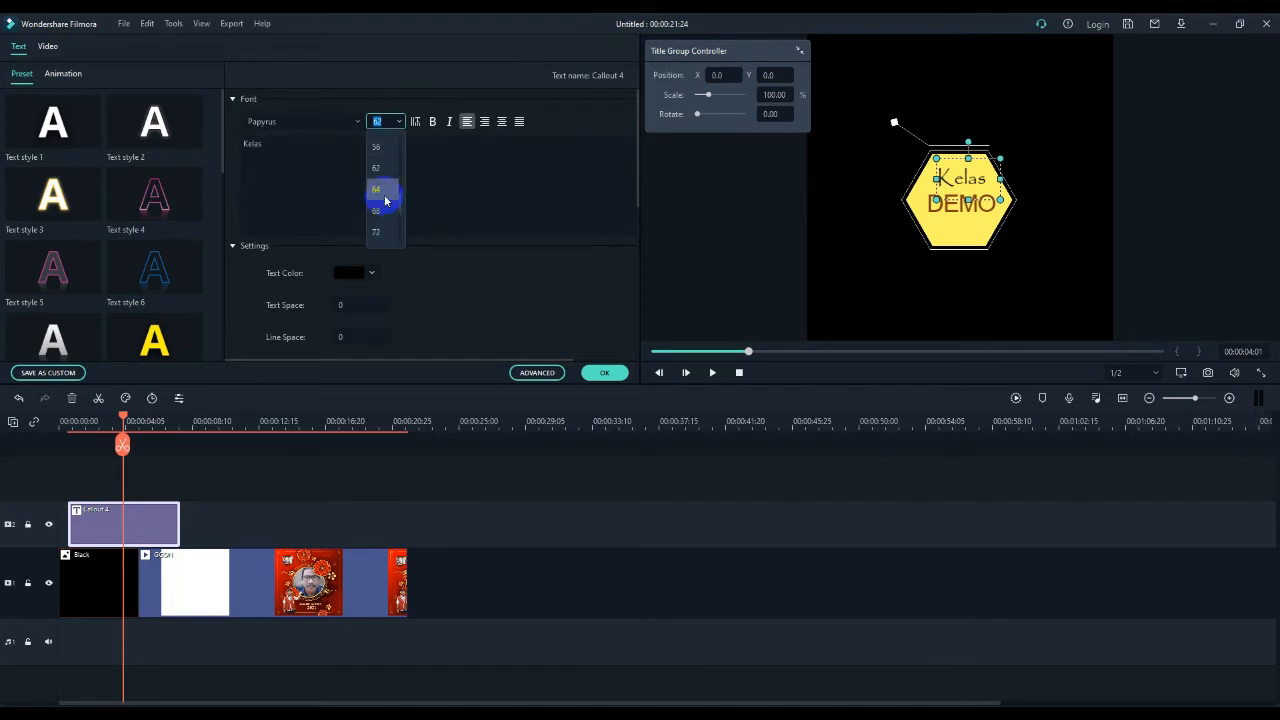
{"action": "left_click", "coordinate": [380, 190]}
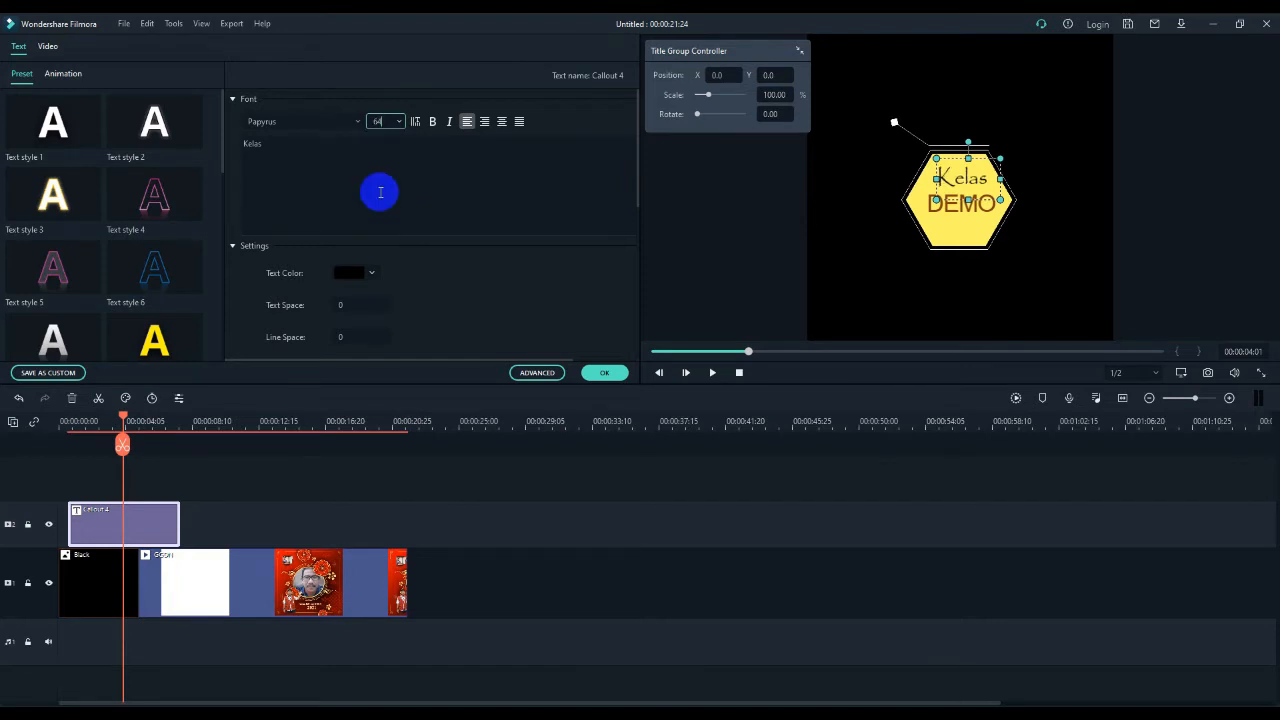
{"action": "left_click", "coordinate": [488, 173]}
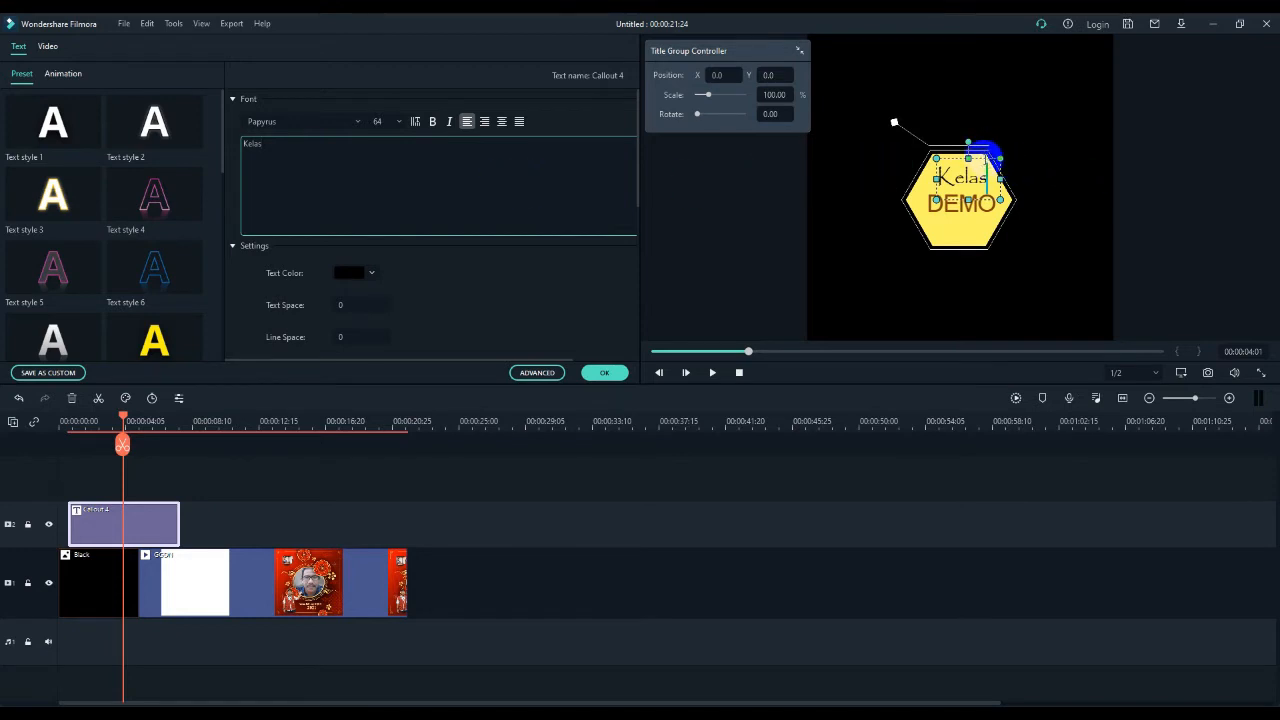
{"action": "left_click", "coordinate": [985, 150]}
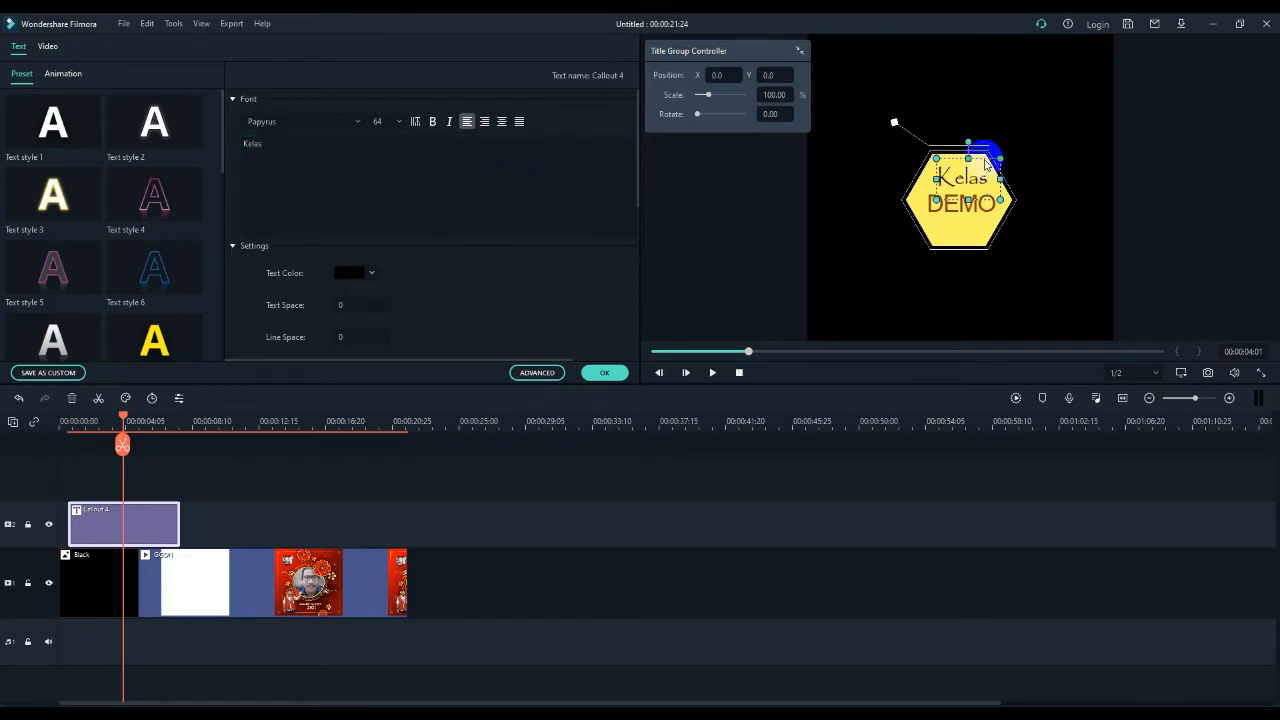
- Make the "Kelas" text bold and shift it slightly down and to the left inside the yellow hexagon
{"action": "left_click", "coordinate": [432, 122]}
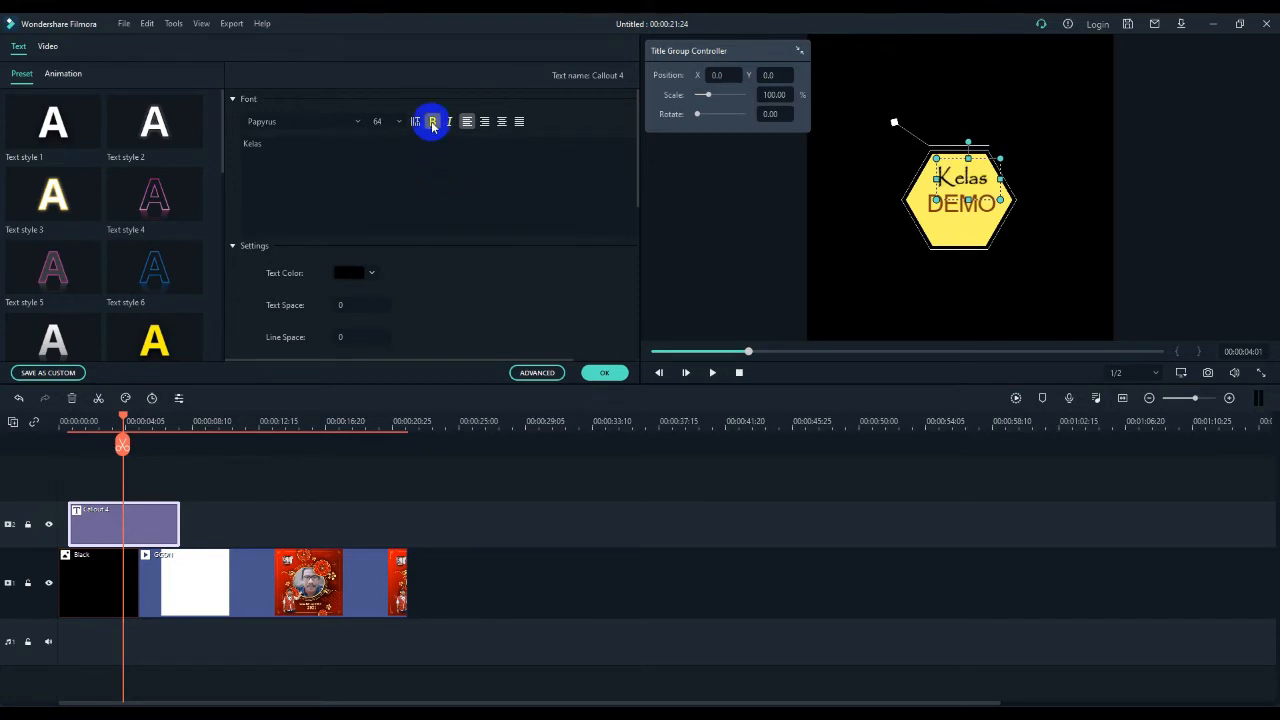
{"action": "left_click", "coordinate": [951, 157]}
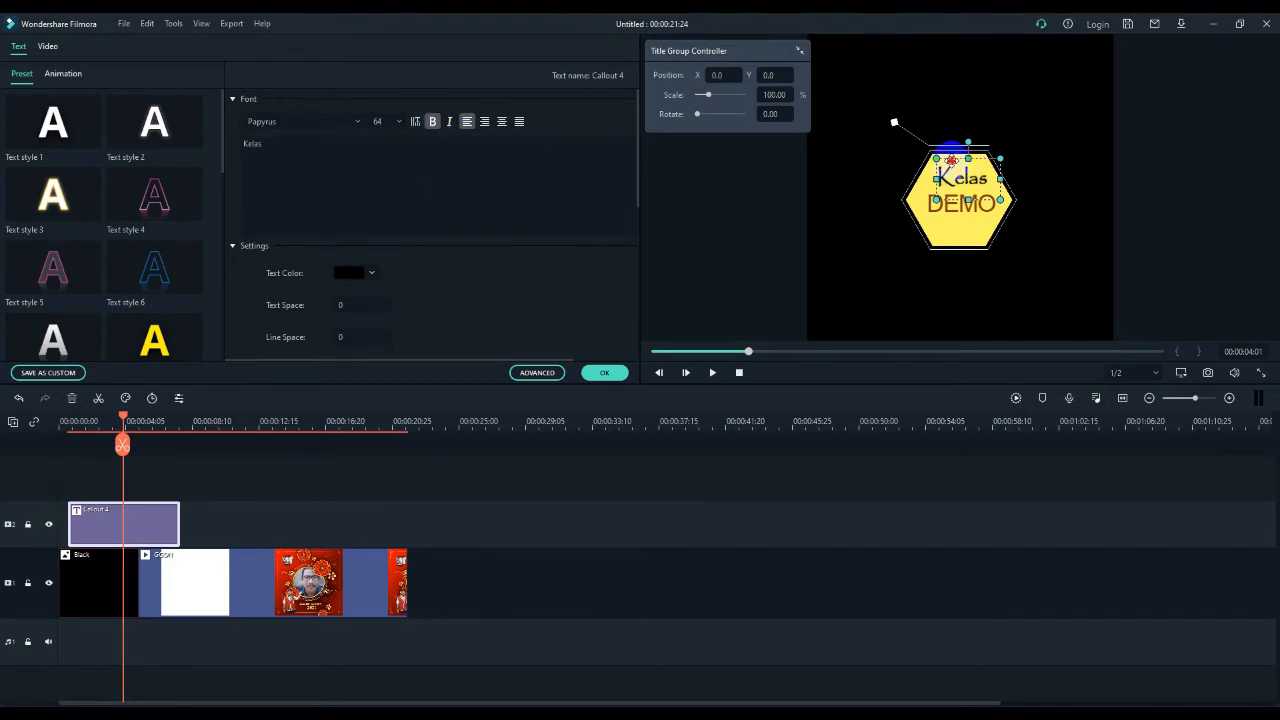
{"action": "mouse_move", "coordinate": [951, 157]}
{"action": "left_mouse_down"}
{"action": "mouse_move", "coordinate": [866, 160]}
{"action": "mouse_move", "coordinate": [1000, 160]}
{"action": "mouse_move", "coordinate": [949, 152]}
{"action": "mouse_move", "coordinate": [952, 165]}
{"action": "left_mouse_up"}
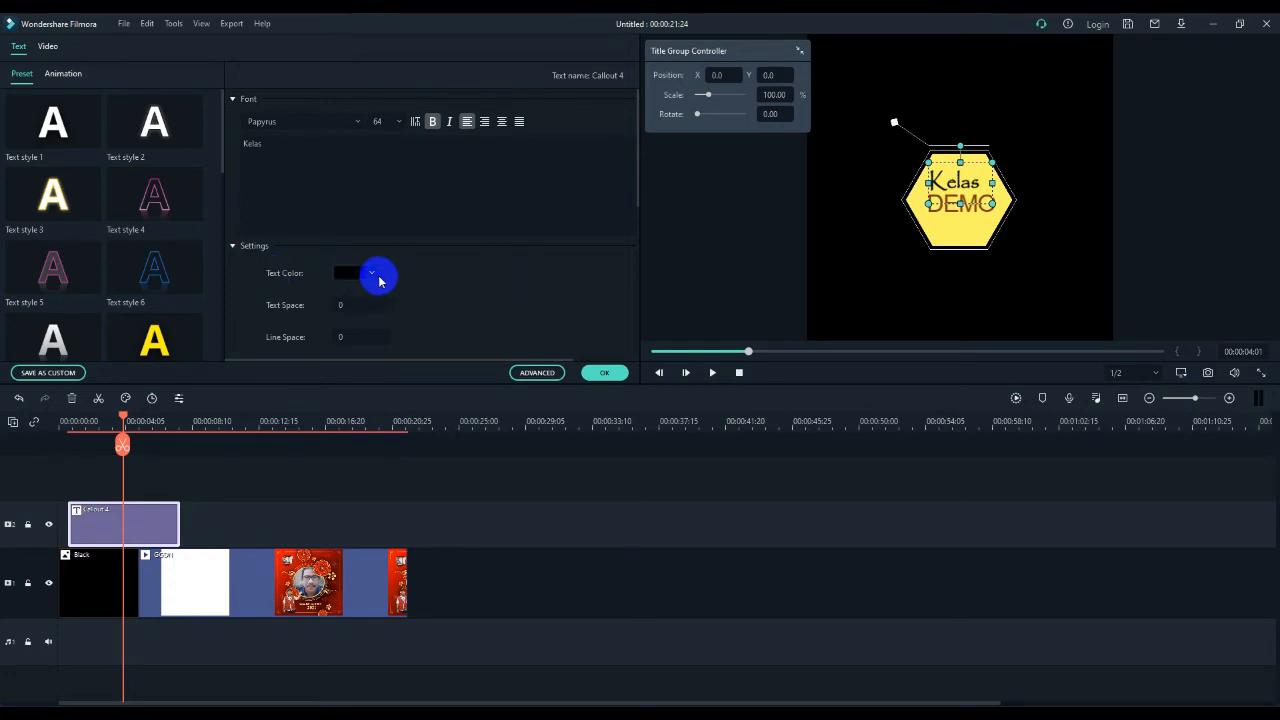
- Try light blue and dark red as the "Kelas" text colour, and return it to black
{"action": "left_click", "coordinate": [373, 276]}
{"action": "left_click", "coordinate": [338, 296]}
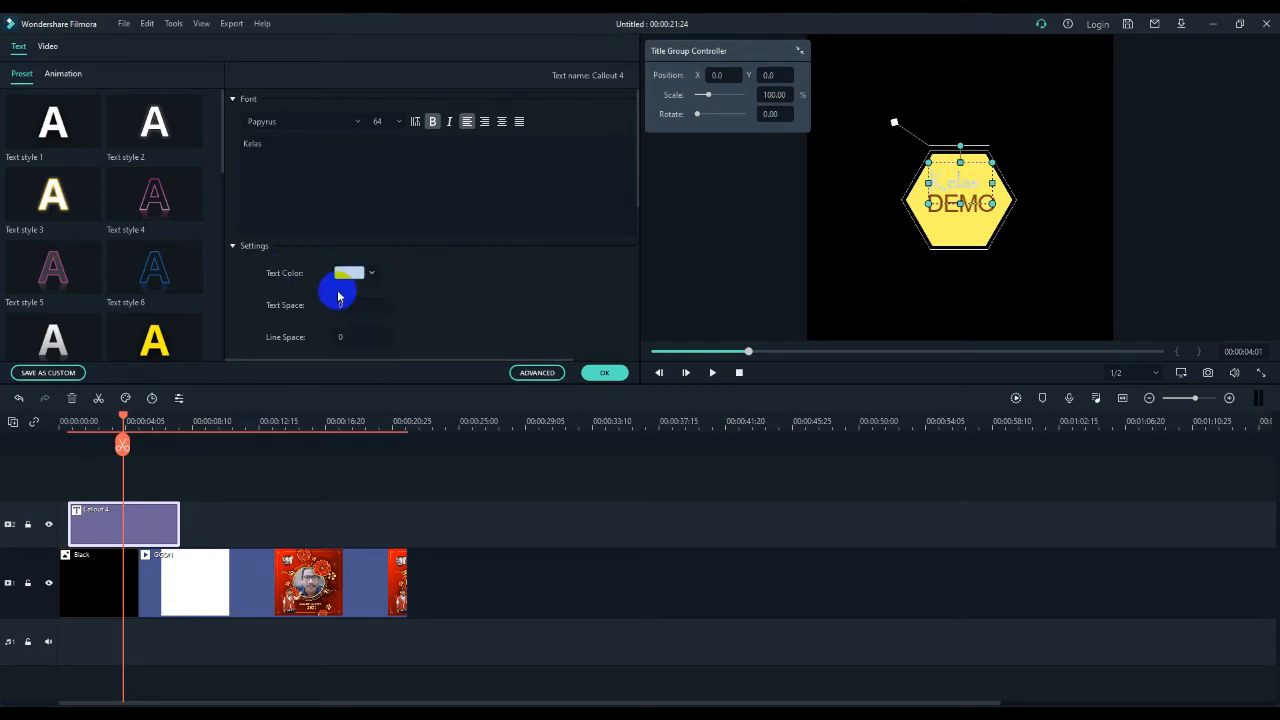
{"action": "left_click", "coordinate": [373, 276]}
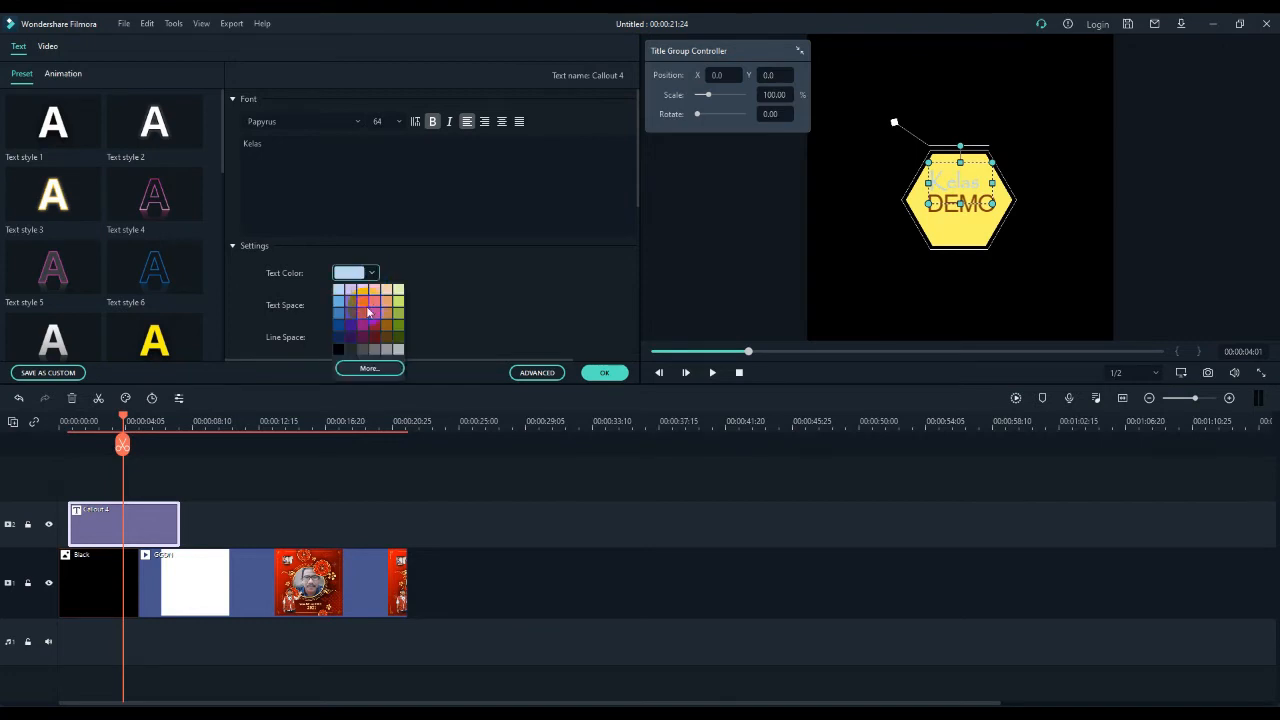
{"action": "left_click", "coordinate": [376, 331]}
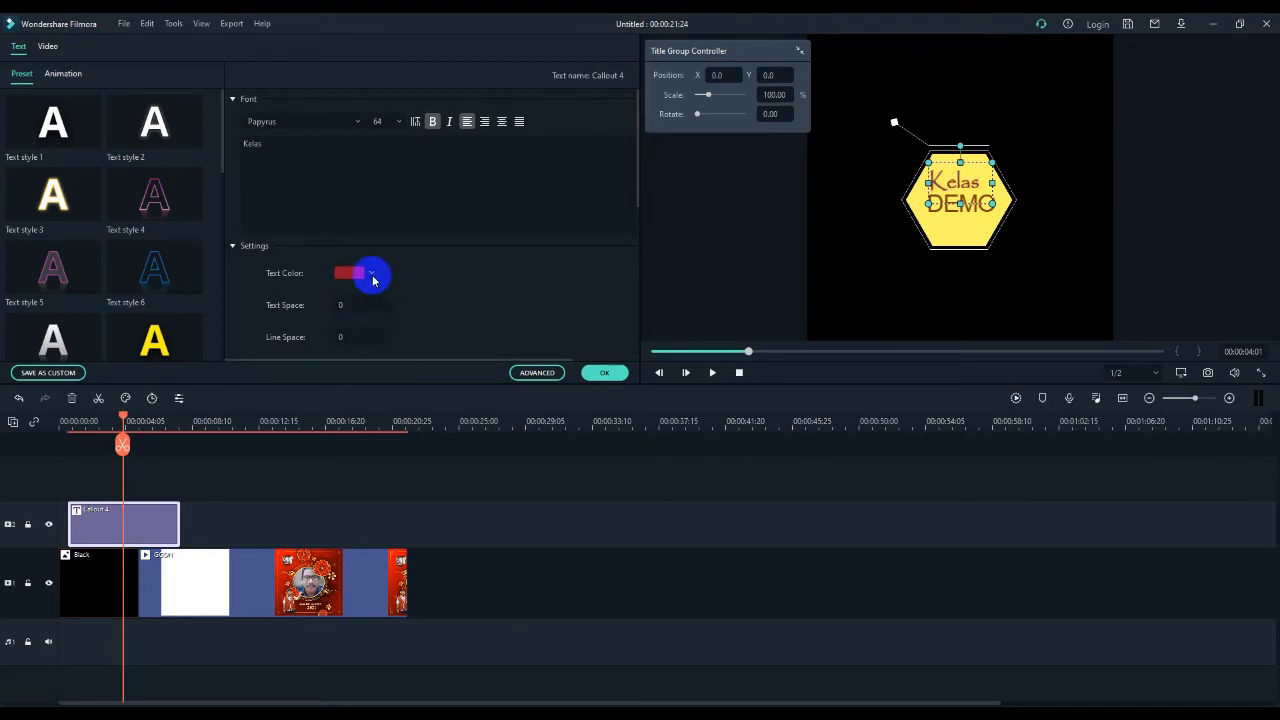
{"action": "left_click", "coordinate": [371, 273]}
{"action": "left_click", "coordinate": [339, 350]}
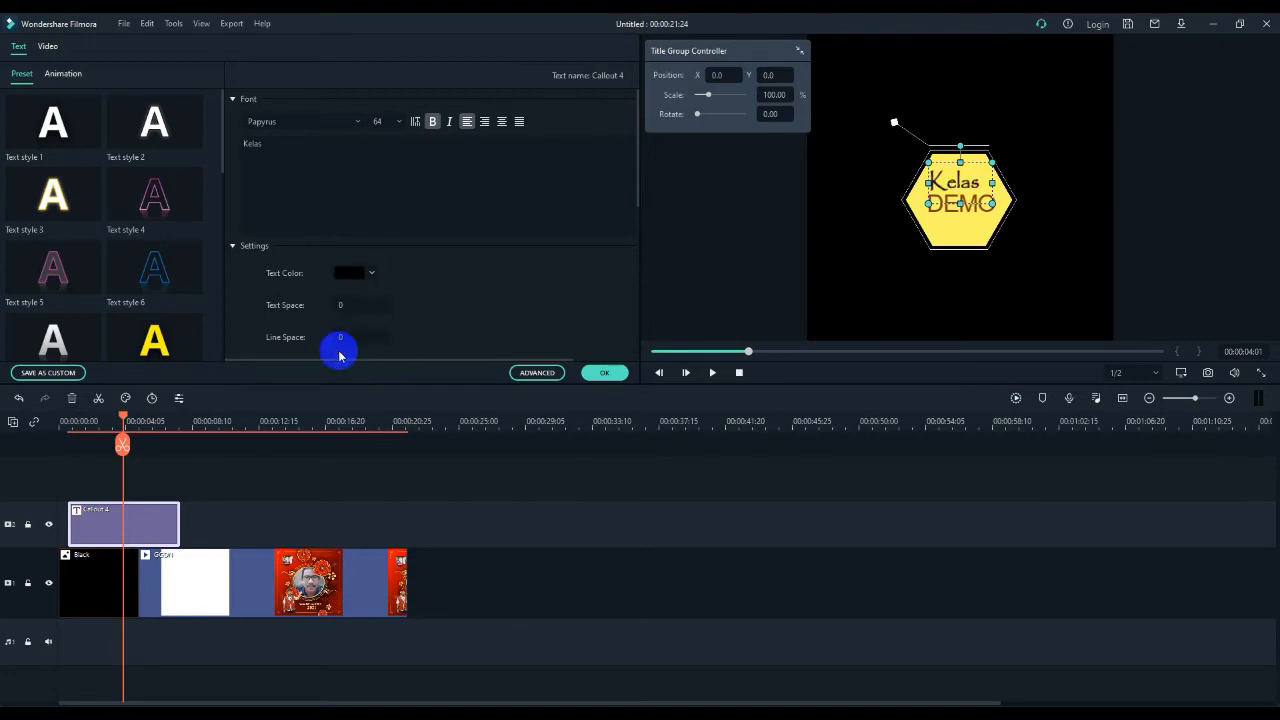
- Try the Text style 15 and Text style 17 presets on the "Kelas" text, and apply Text style 22
{"action": "left_click", "coordinate": [942, 183]}
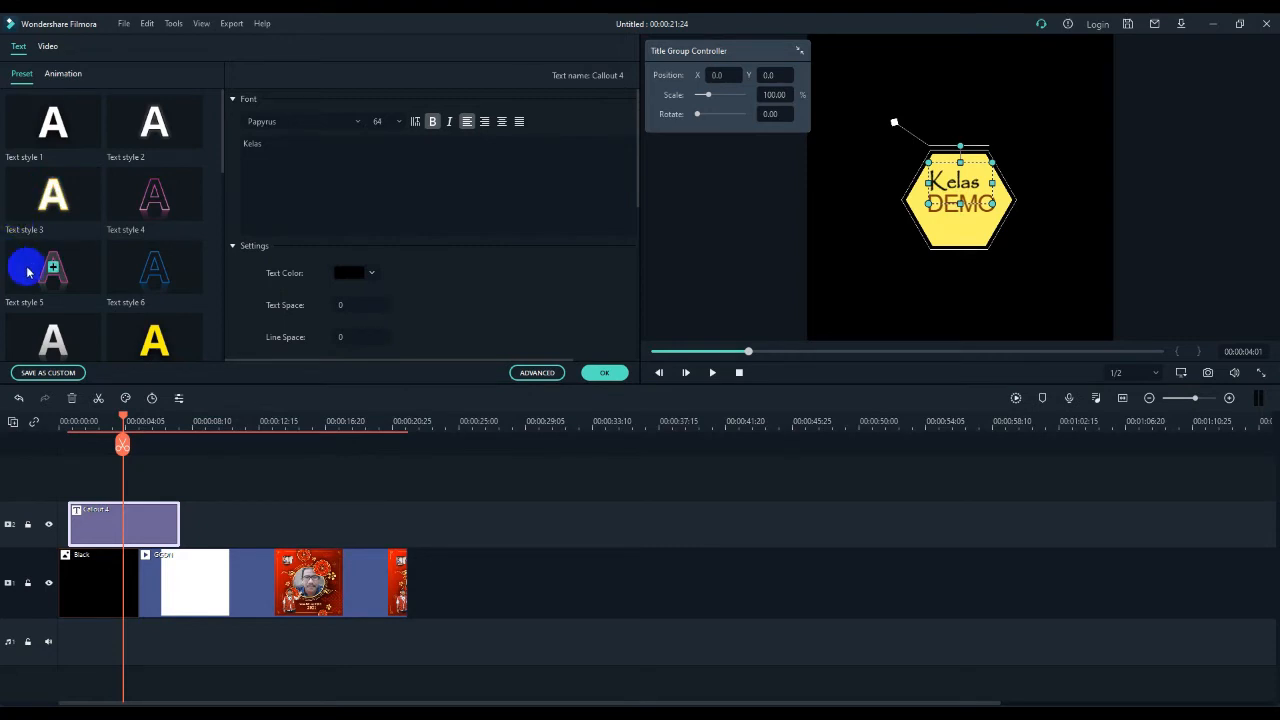
{"action": "scroll", "coordinate": [83, 236], "scroll_direction": "down", "scroll_amount": 3}
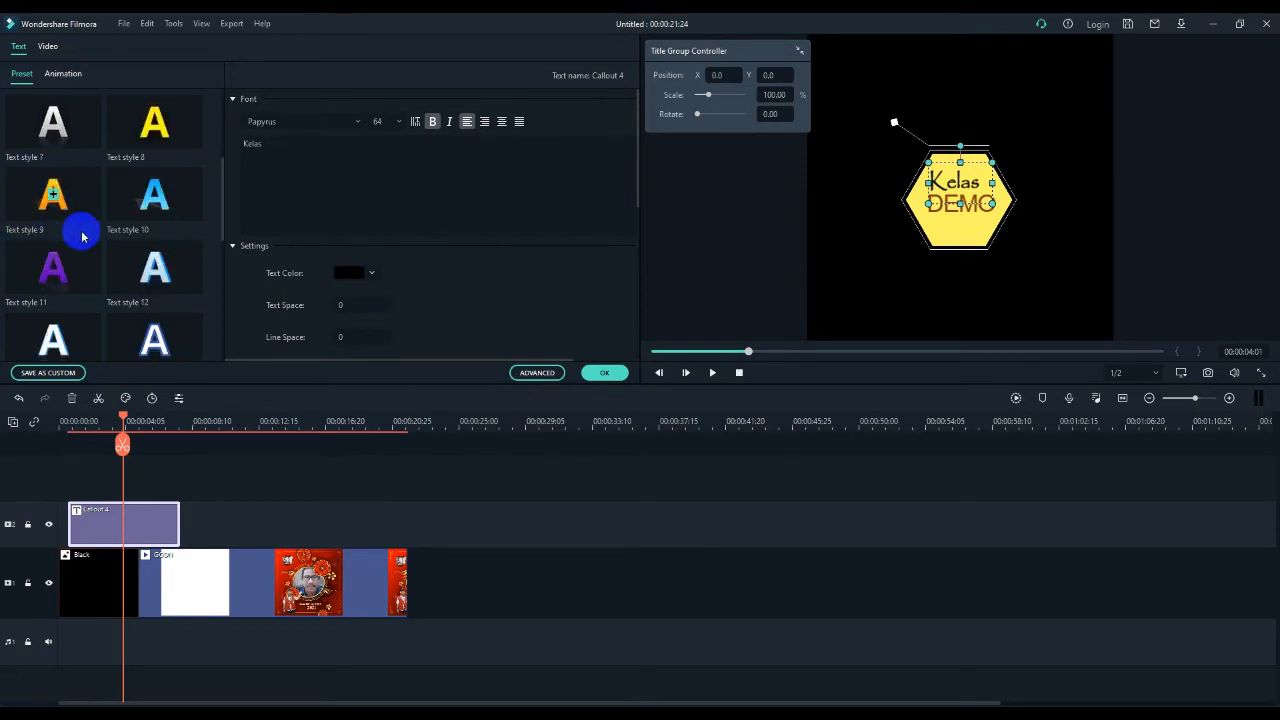
{"action": "scroll", "coordinate": [83, 236], "scroll_direction": "down", "scroll_amount": 3}
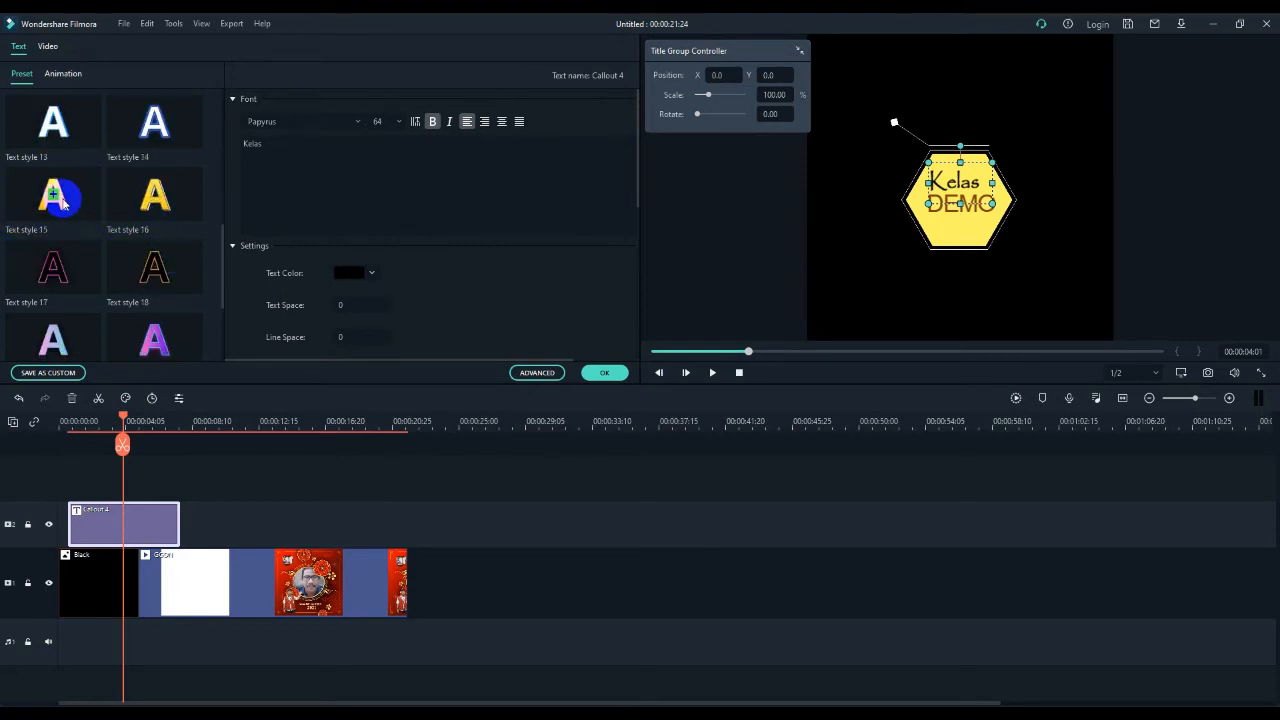
{"action": "left_click", "coordinate": [65, 205]}
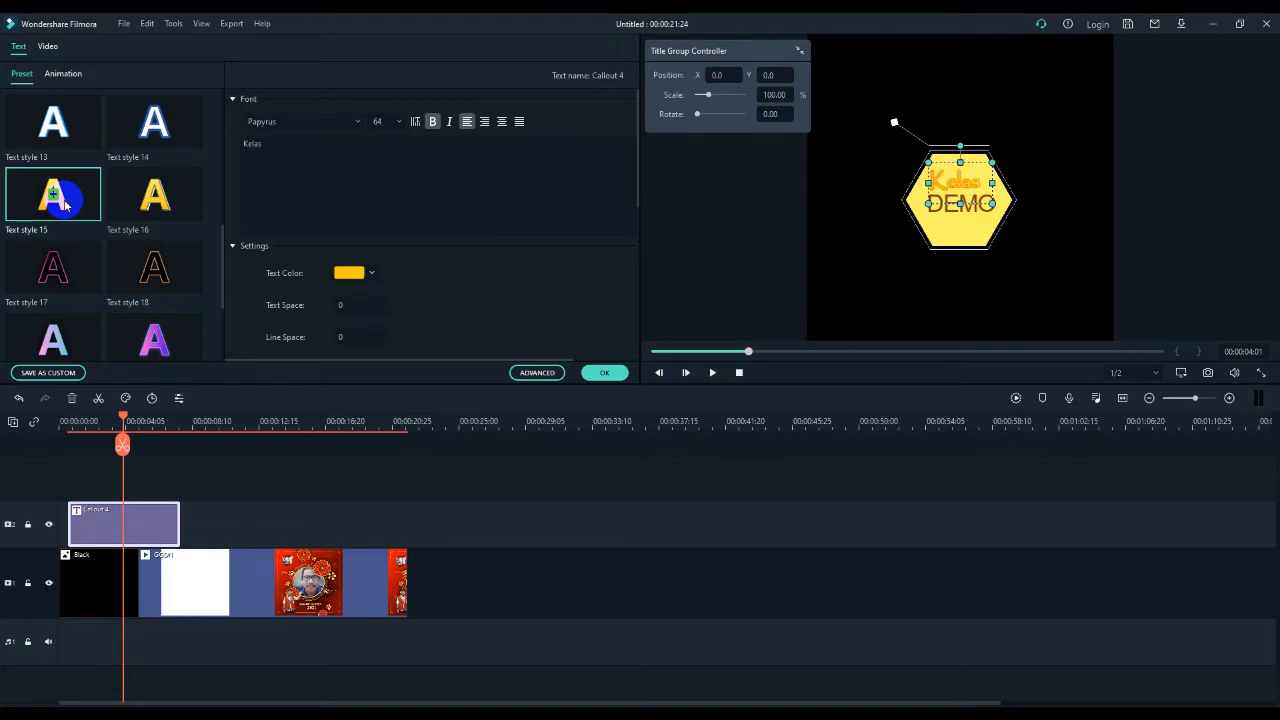
{"action": "left_click", "coordinate": [74, 264]}
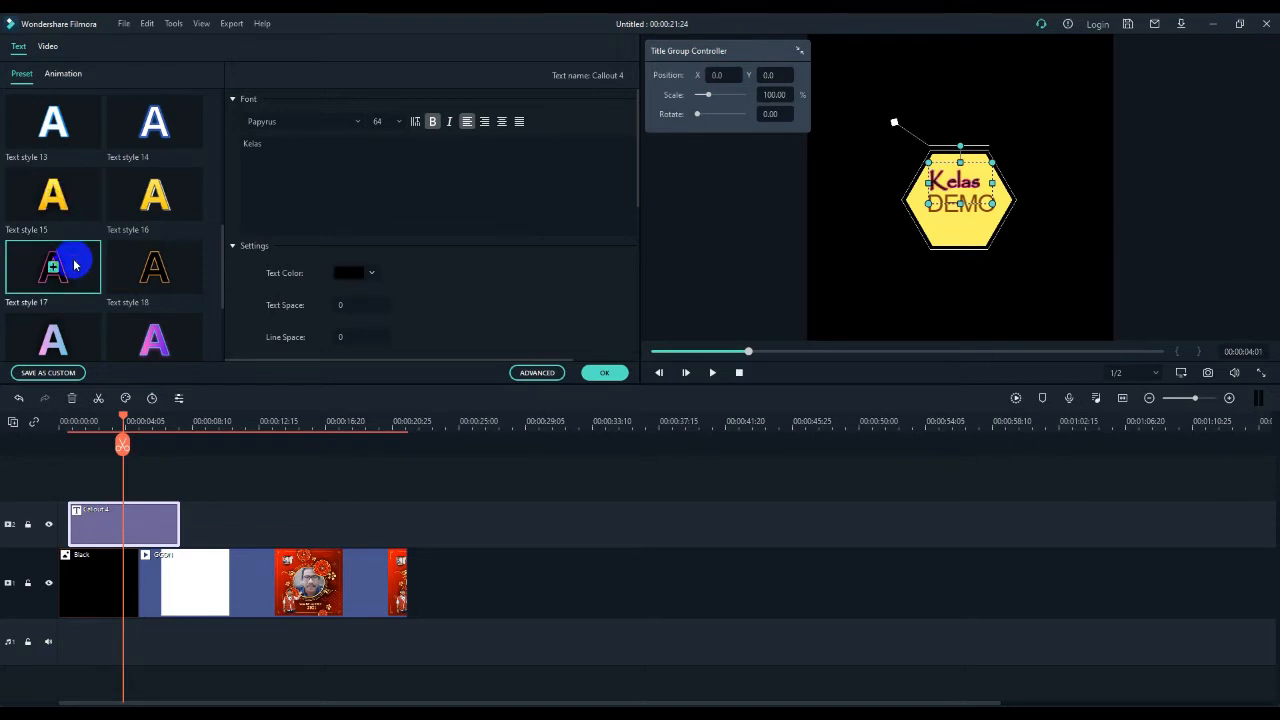
{"action": "scroll", "coordinate": [74, 264], "scroll_direction": "down", "scroll_amount": 3}
{"action": "left_click", "coordinate": [133, 243]}
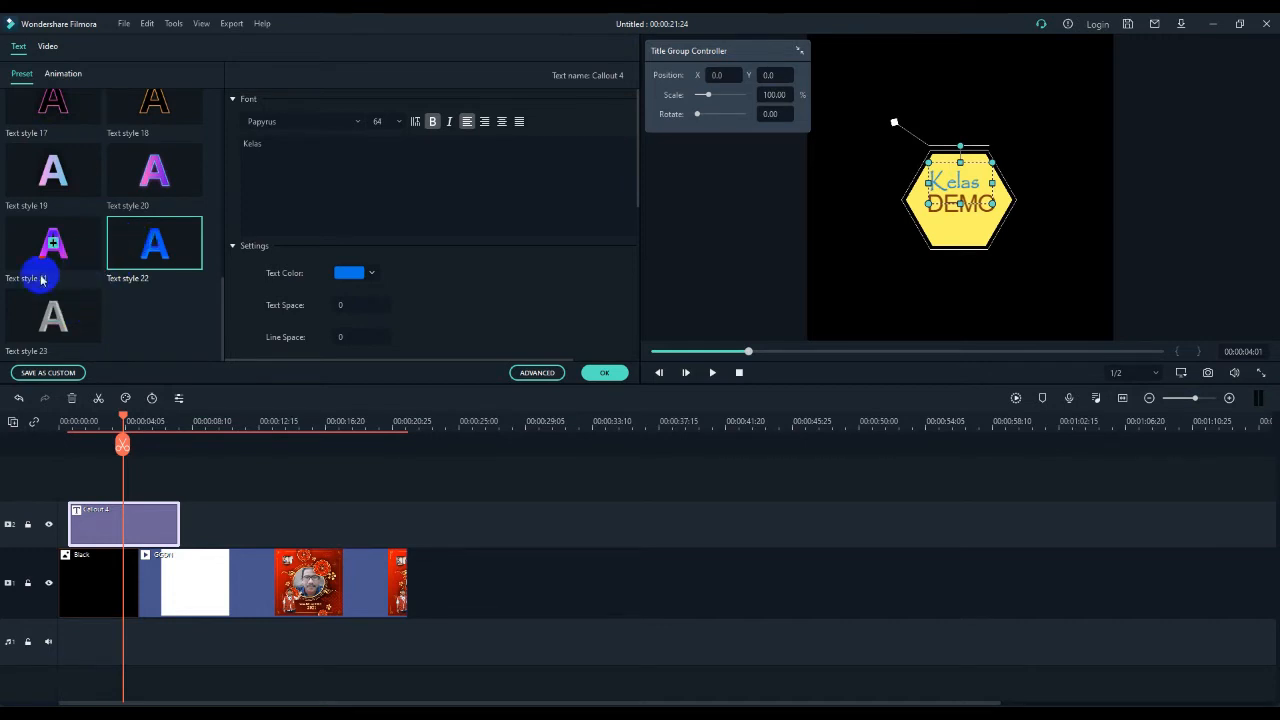
- Apply the Text style 10 preset to the "Kelas" text and set its scale to 20.38%
{"action": "scroll", "coordinate": [102, 280], "scroll_direction": "up", "scroll_amount": 5}
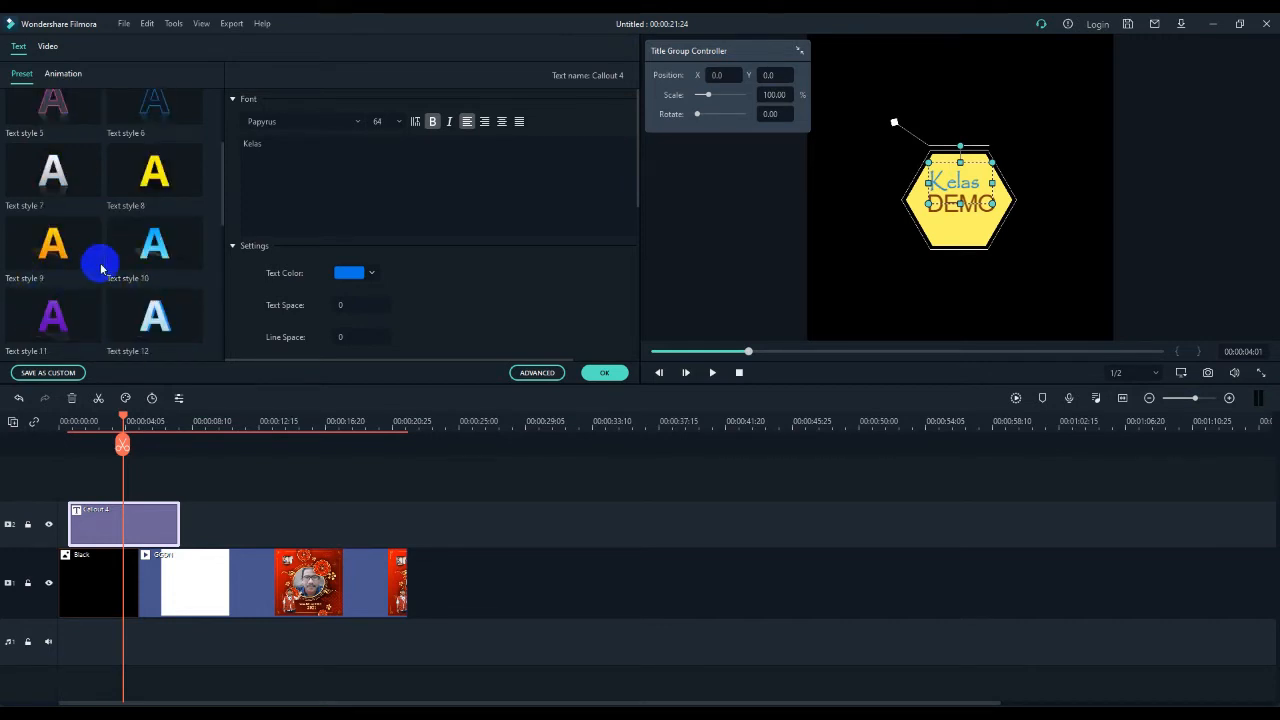
{"action": "left_click", "coordinate": [138, 252]}
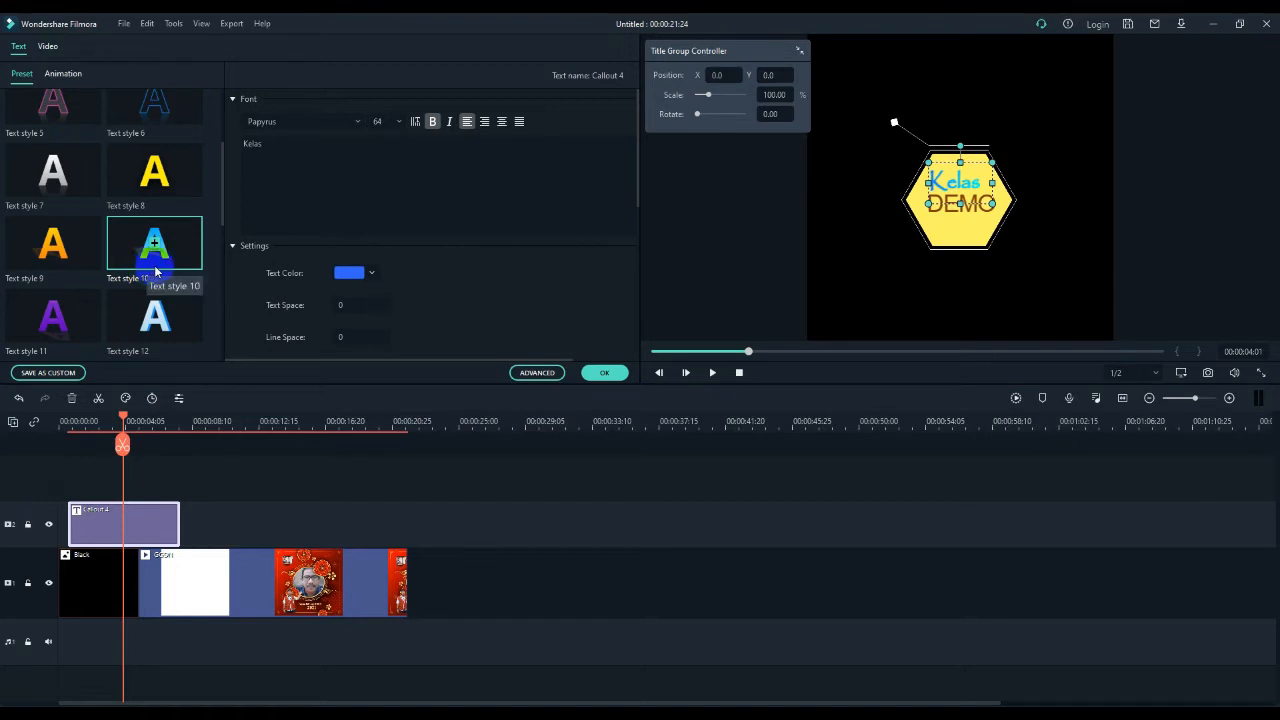
{"action": "scroll", "coordinate": [393, 293], "scroll_direction": "down", "scroll_amount": 1}
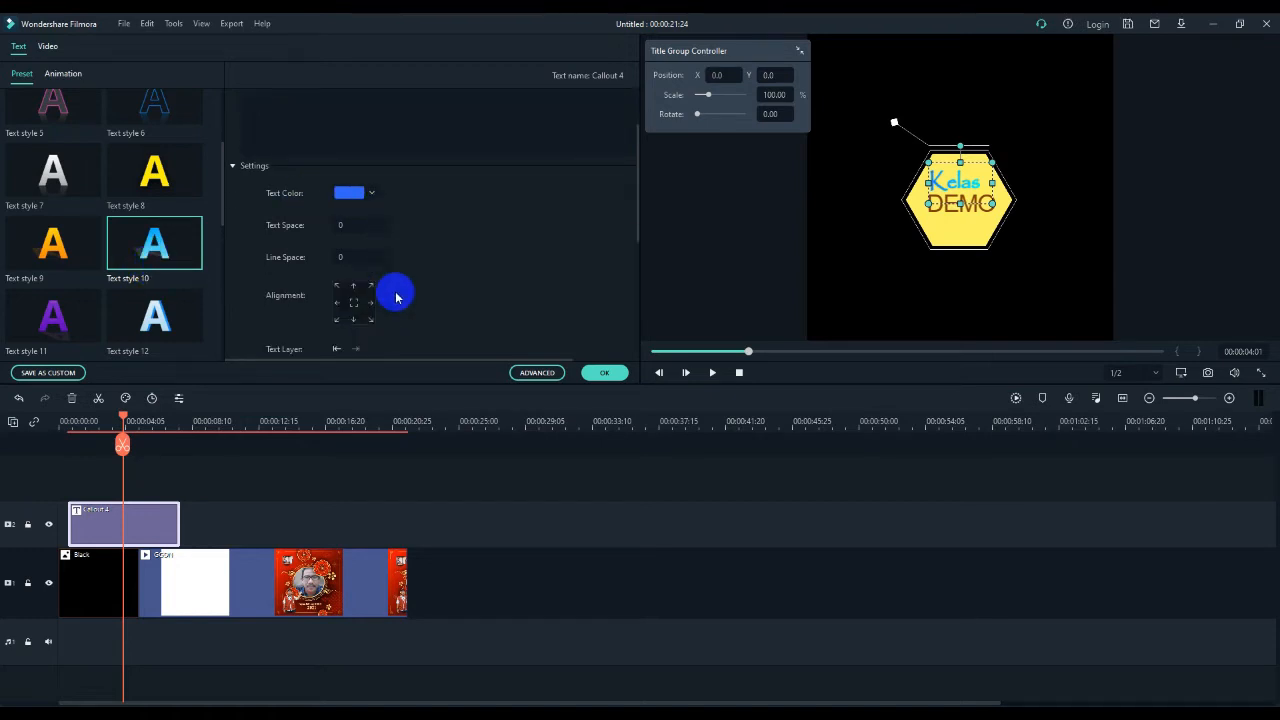
{"action": "scroll", "coordinate": [395, 297], "scroll_direction": "down", "scroll_amount": 1}
{"action": "scroll", "coordinate": [395, 297], "scroll_direction": "down", "scroll_amount": 2}
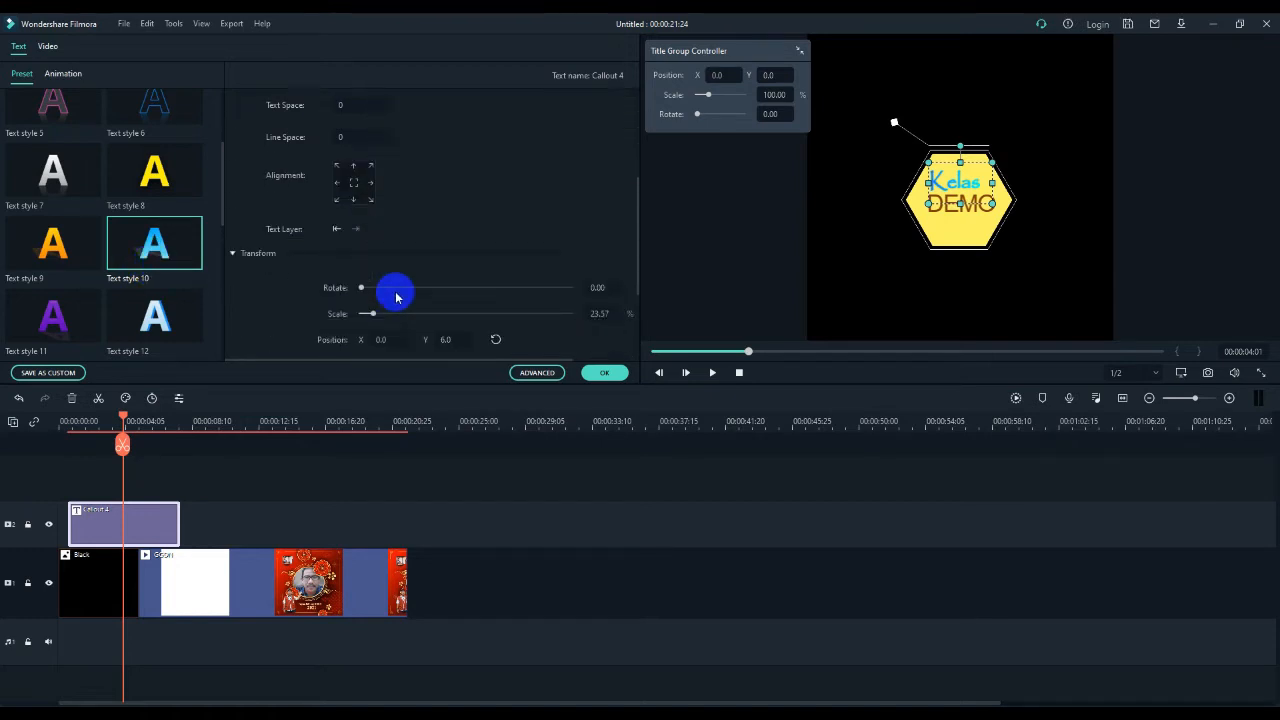
{"action": "left_click_drag", "start_coordinate": [361, 290], "coordinate": [373, 316]}
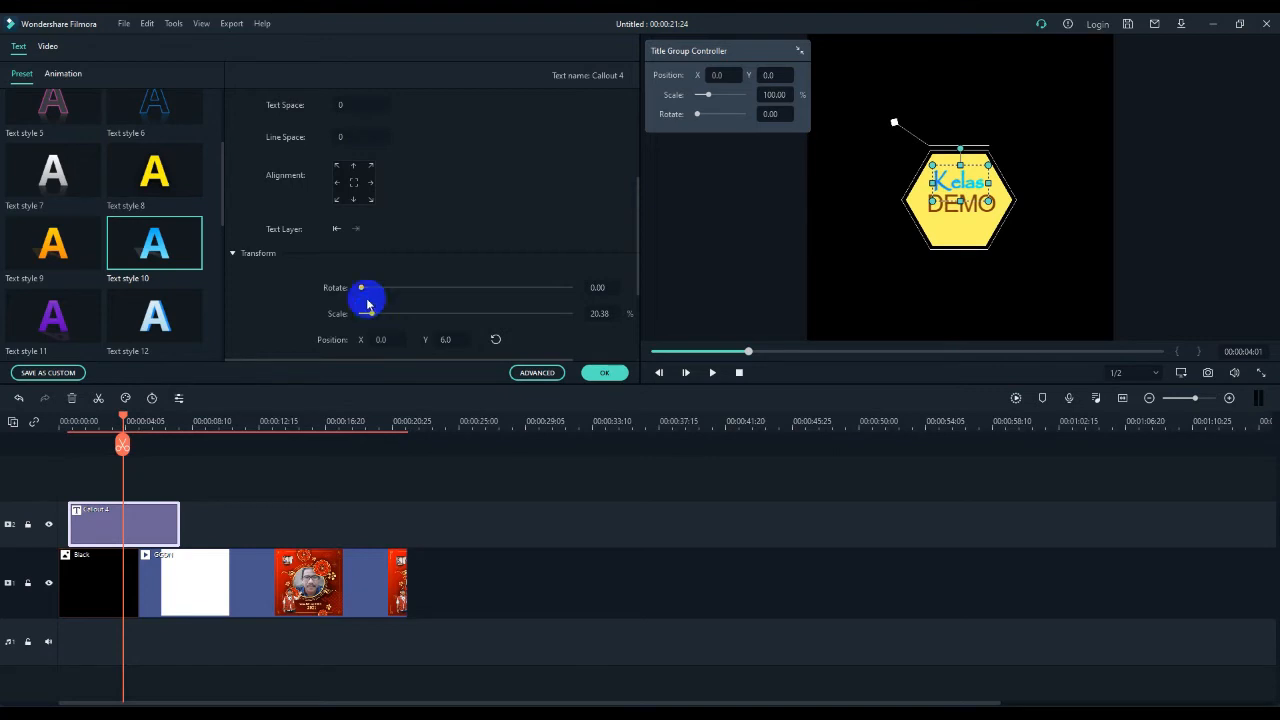
{"action": "left_click_drag", "start_coordinate": [951, 147], "coordinate": [959, 153]}
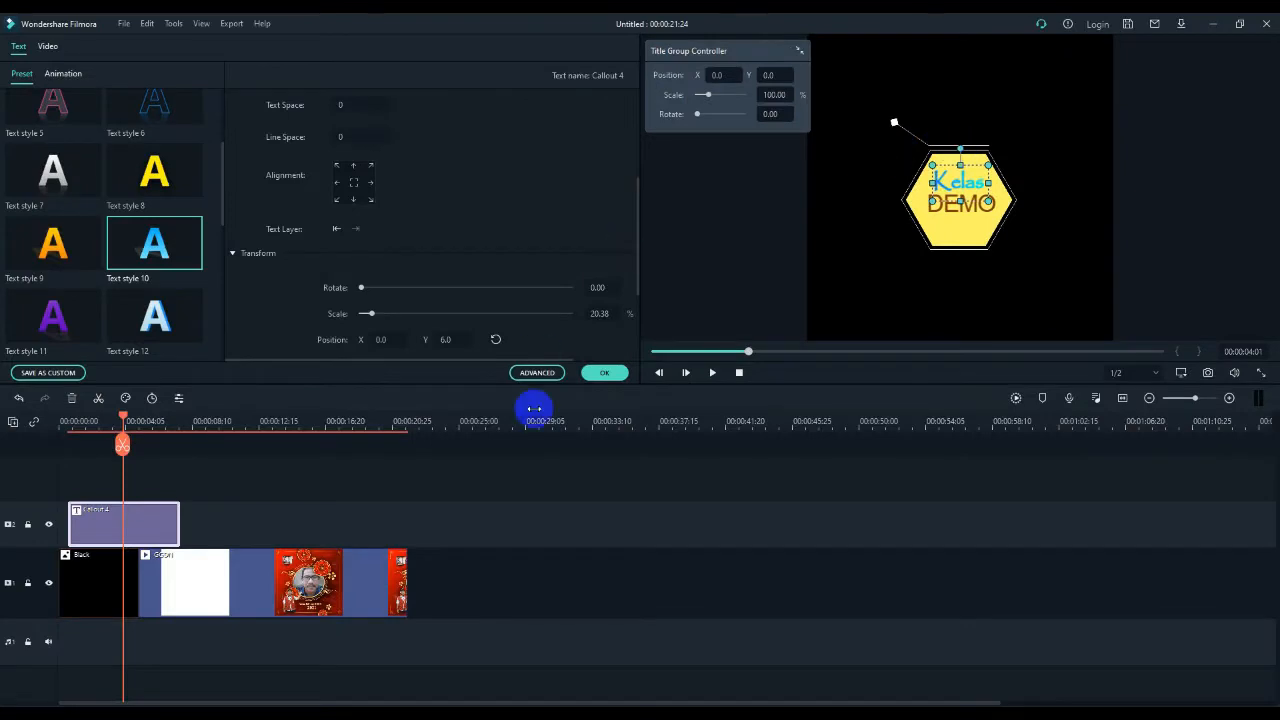
- Try the Darken blending mode on the "Kelas" text, and set it to Multiply with 100% opacity
{"action": "scroll", "coordinate": [505, 315], "scroll_direction": "down", "scroll_amount": 2}
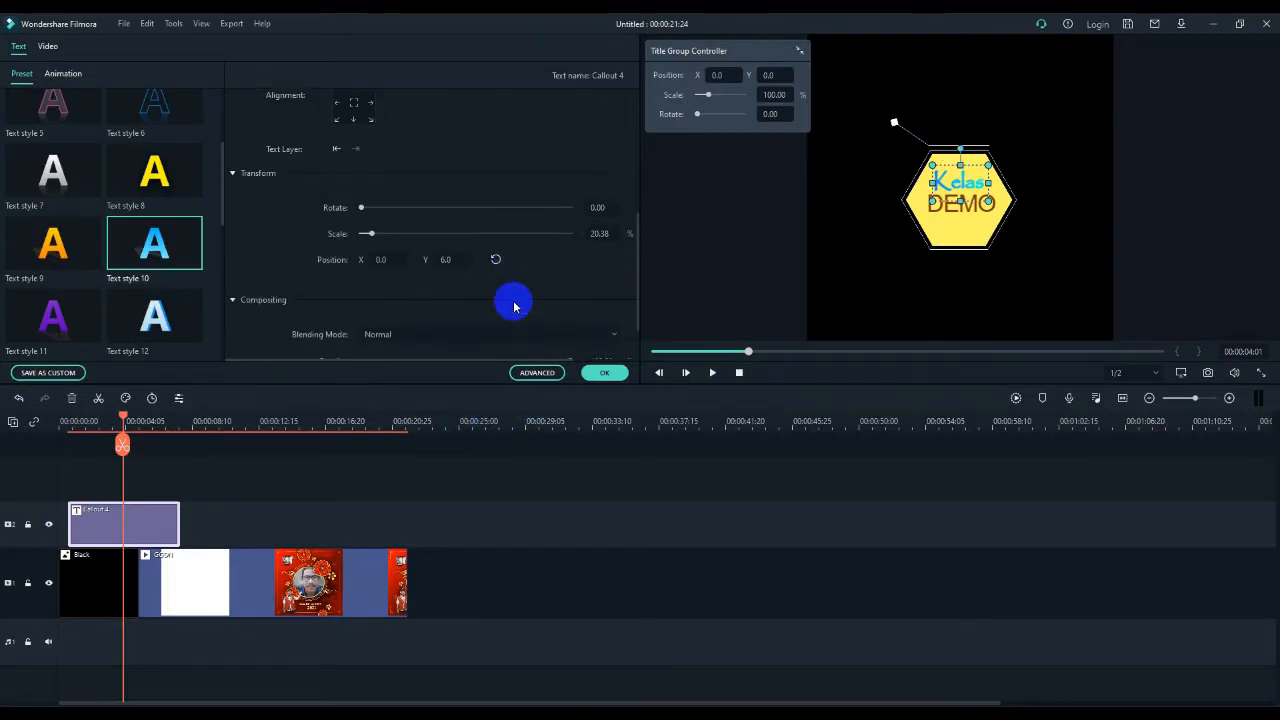
{"action": "scroll", "coordinate": [514, 307], "scroll_direction": "down", "scroll_amount": 1}
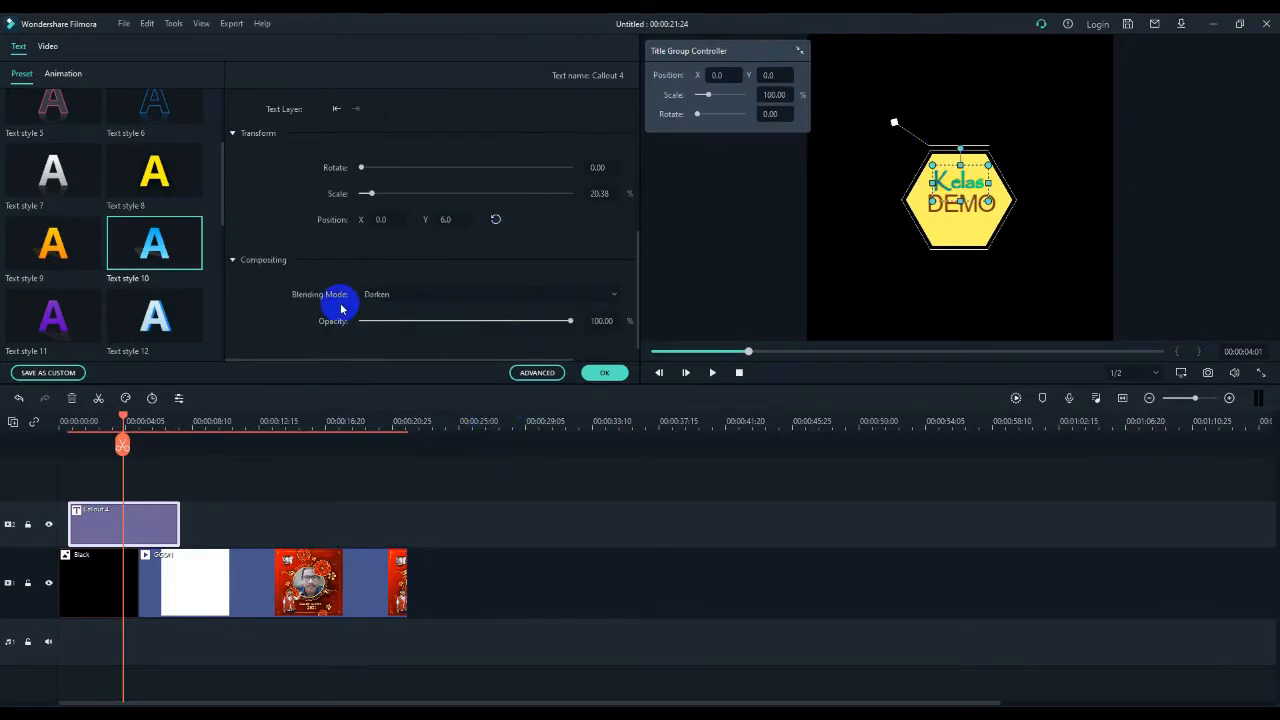
{"action": "left_click", "coordinate": [612, 295]}
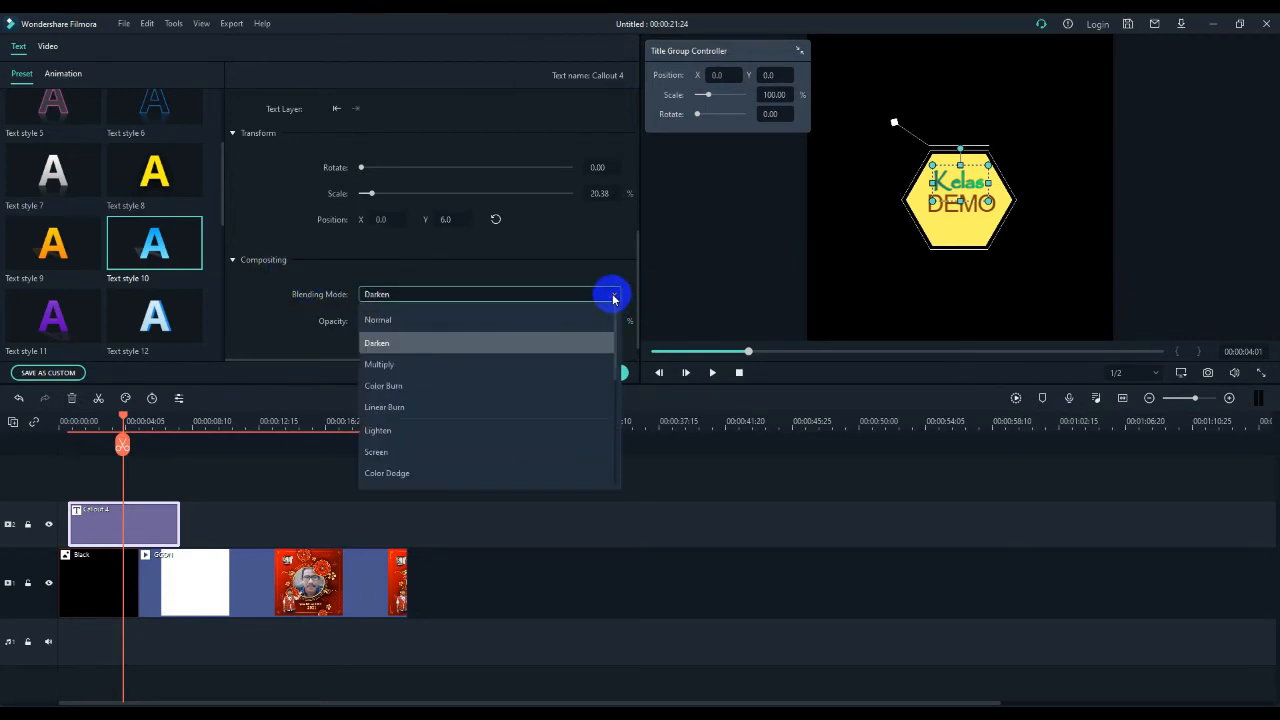
{"action": "left_click", "coordinate": [409, 365]}
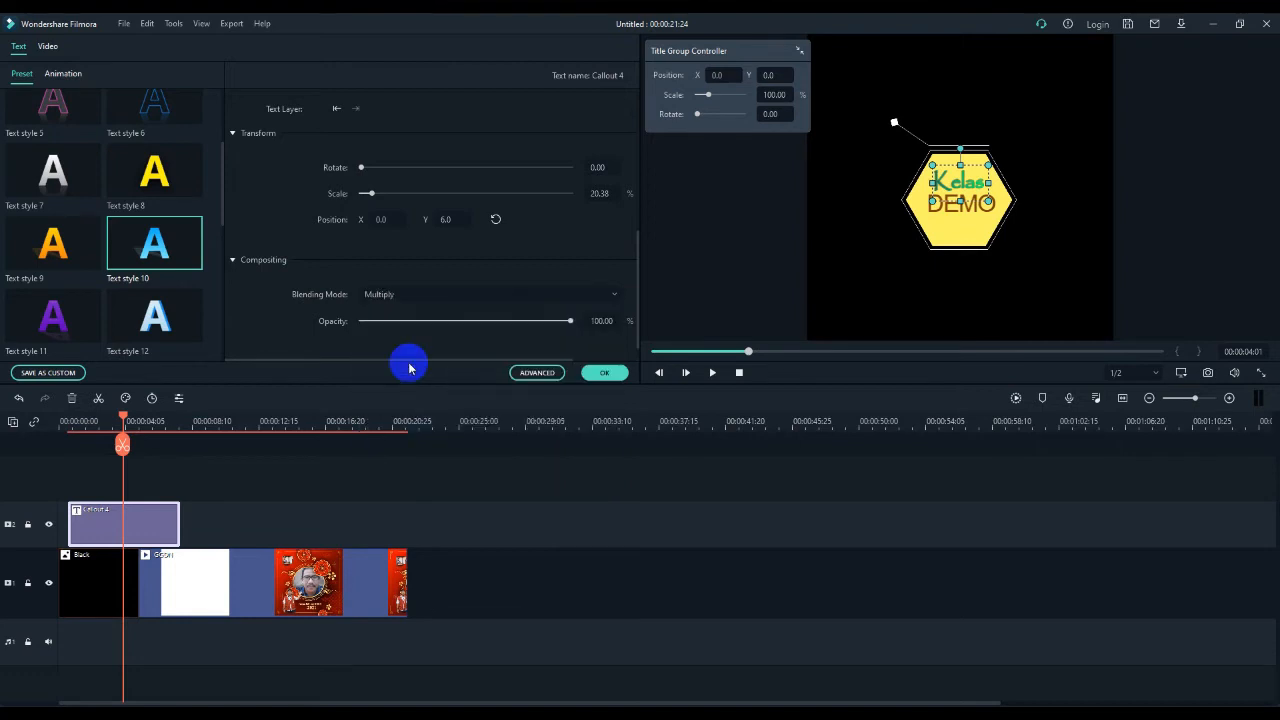
{"action": "left_click", "coordinate": [616, 300]}
{"action": "scroll", "coordinate": [408, 470], "scroll_direction": "down", "scroll_amount": 3}
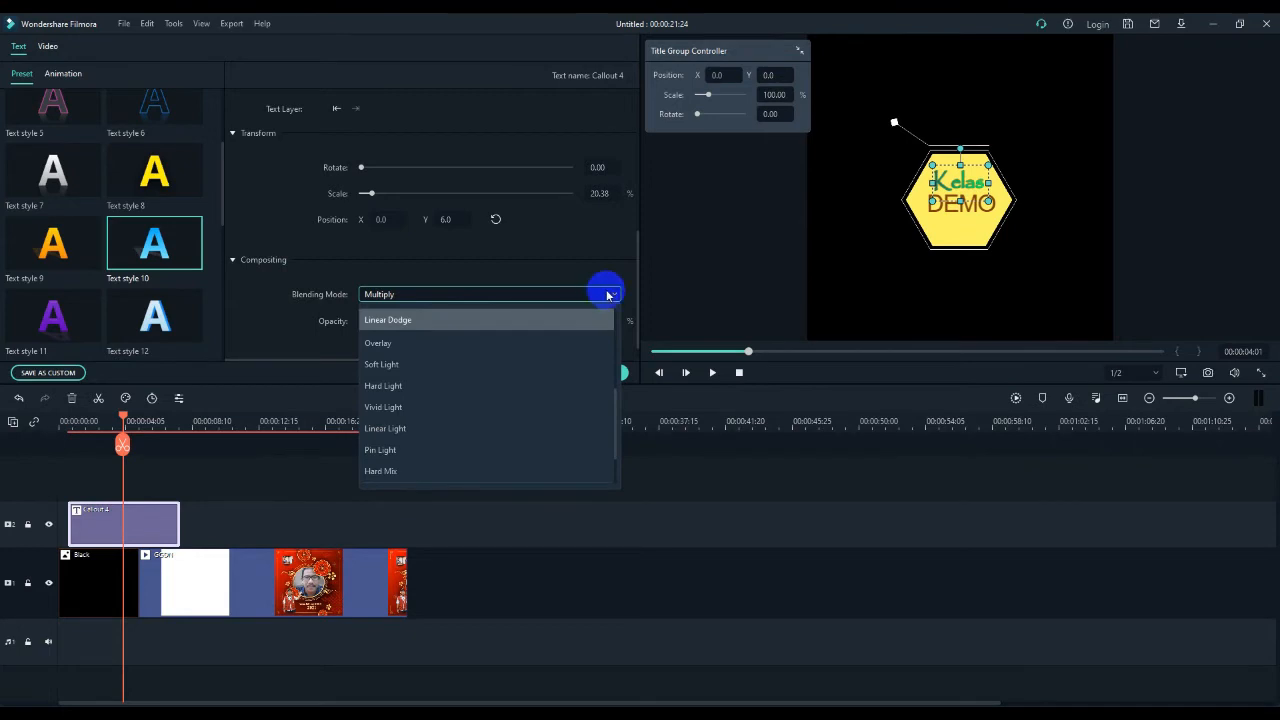
{"action": "scroll", "coordinate": [603, 314], "scroll_direction": "up", "scroll_amount": 2}
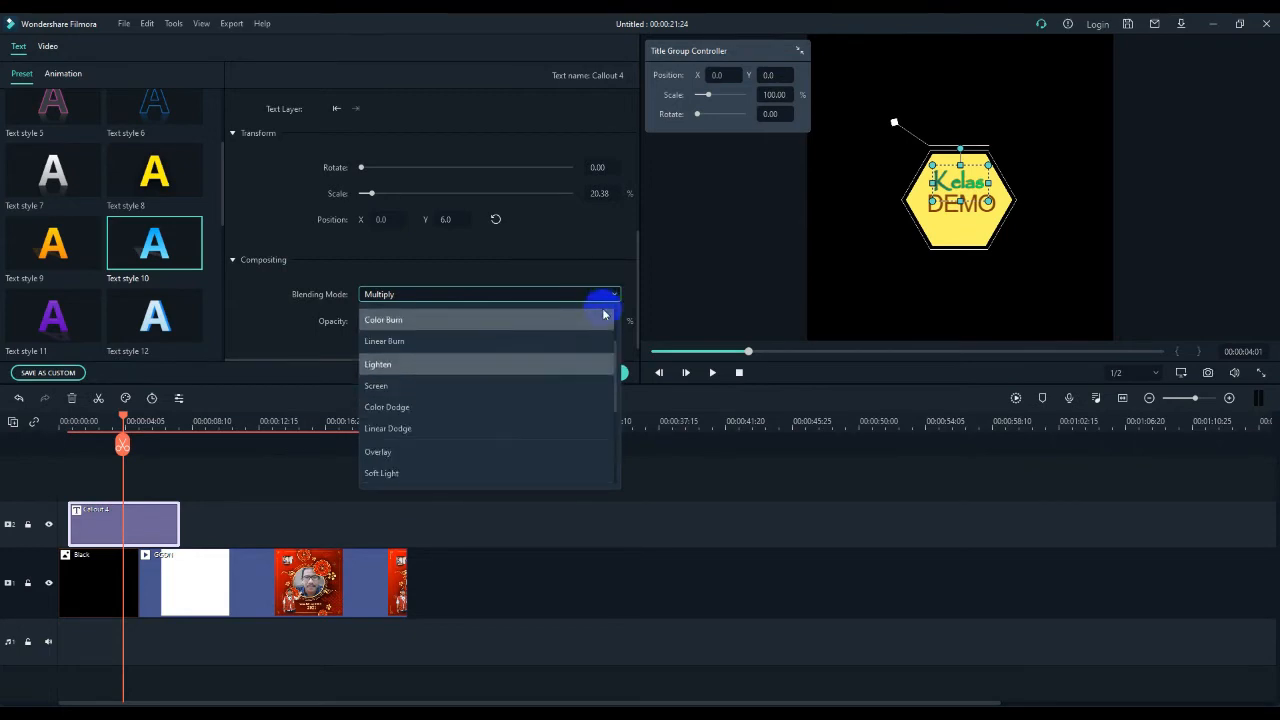
{"action": "left_click", "coordinate": [616, 294]}
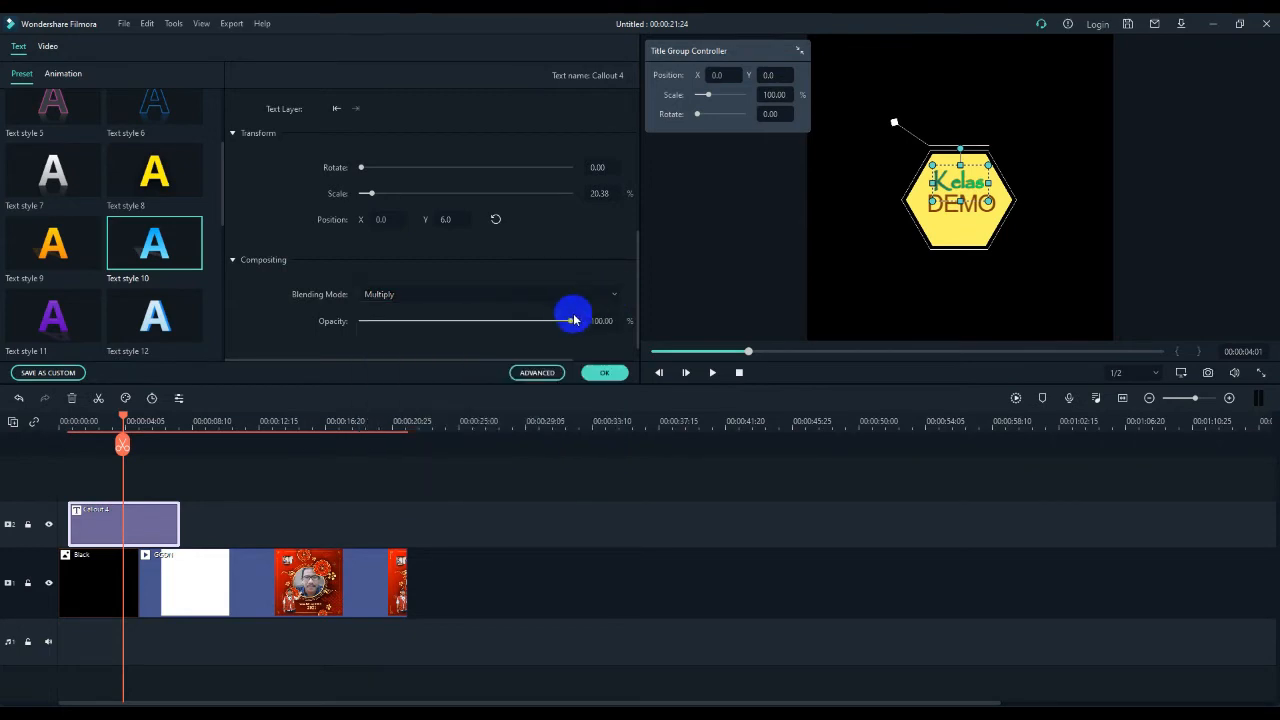
{"action": "left_click_drag", "start_coordinate": [573, 323], "coordinate": [589, 349]}
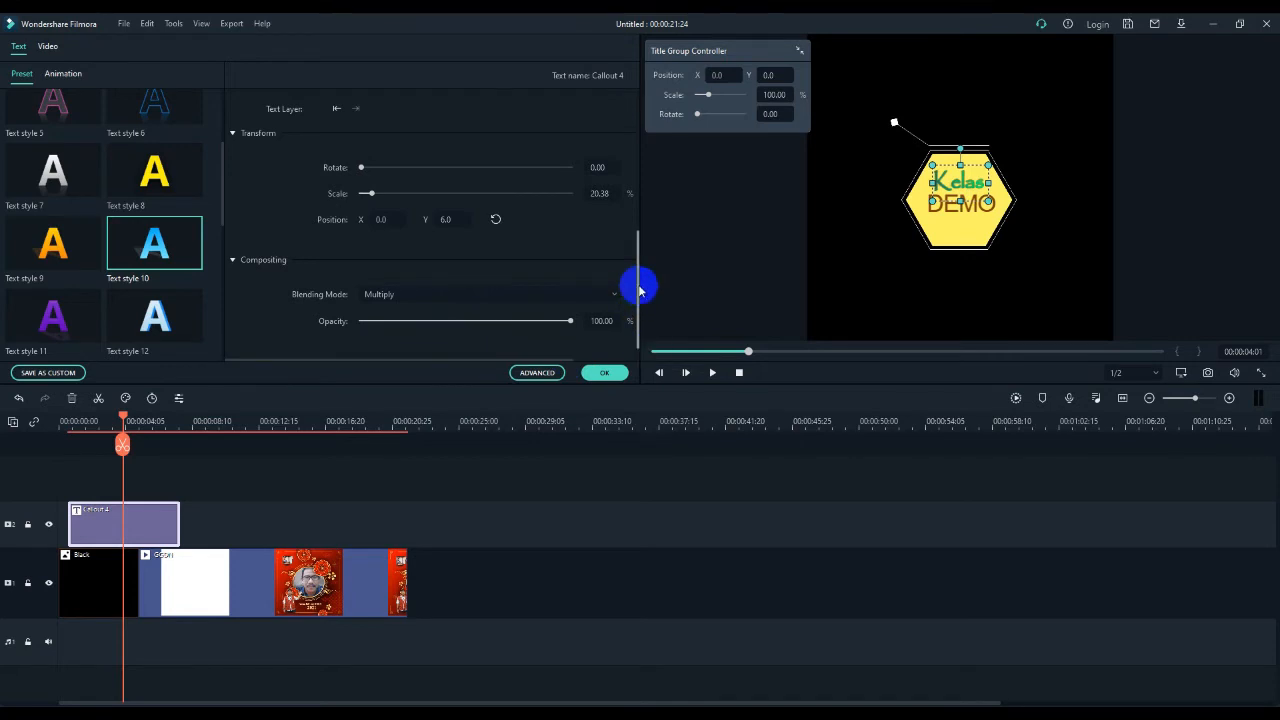
- Open the advanced text editor for the title and examine the fill types and gradient colour choices for "Kelas"
{"action": "left_click", "coordinate": [536, 374]}
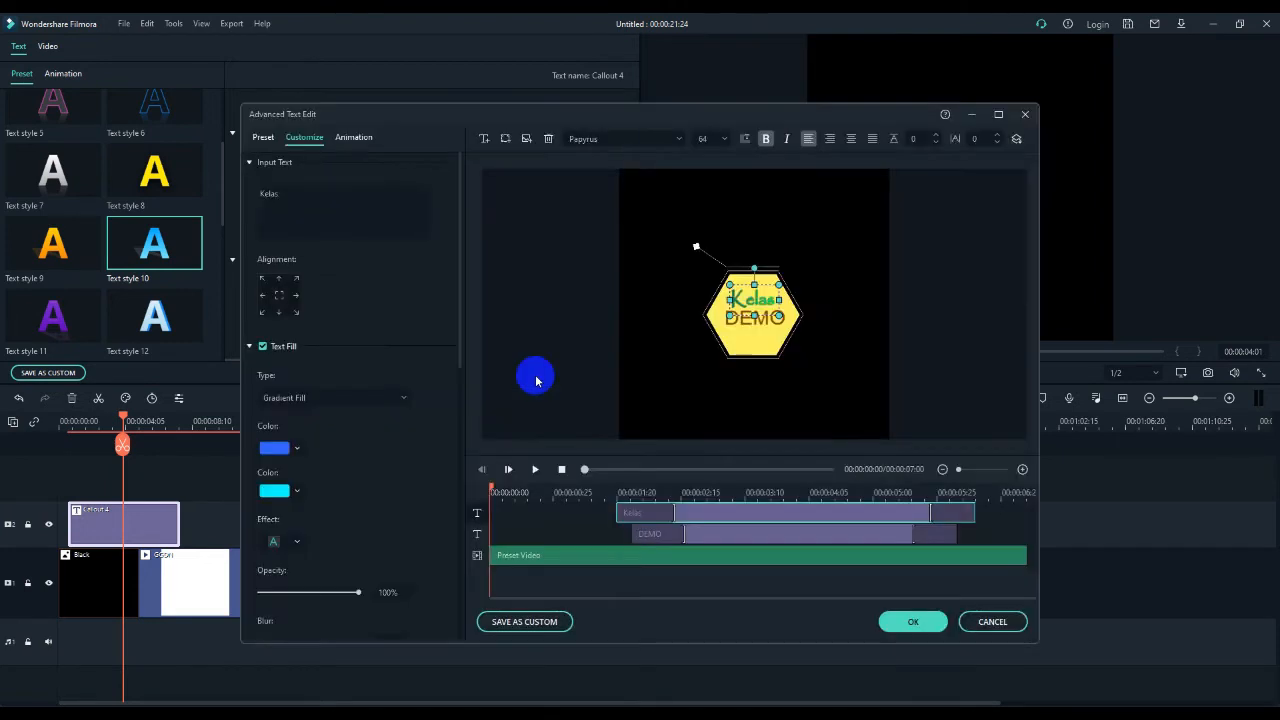
{"action": "left_click_drag", "start_coordinate": [465, 114], "coordinate": [323, 49]}
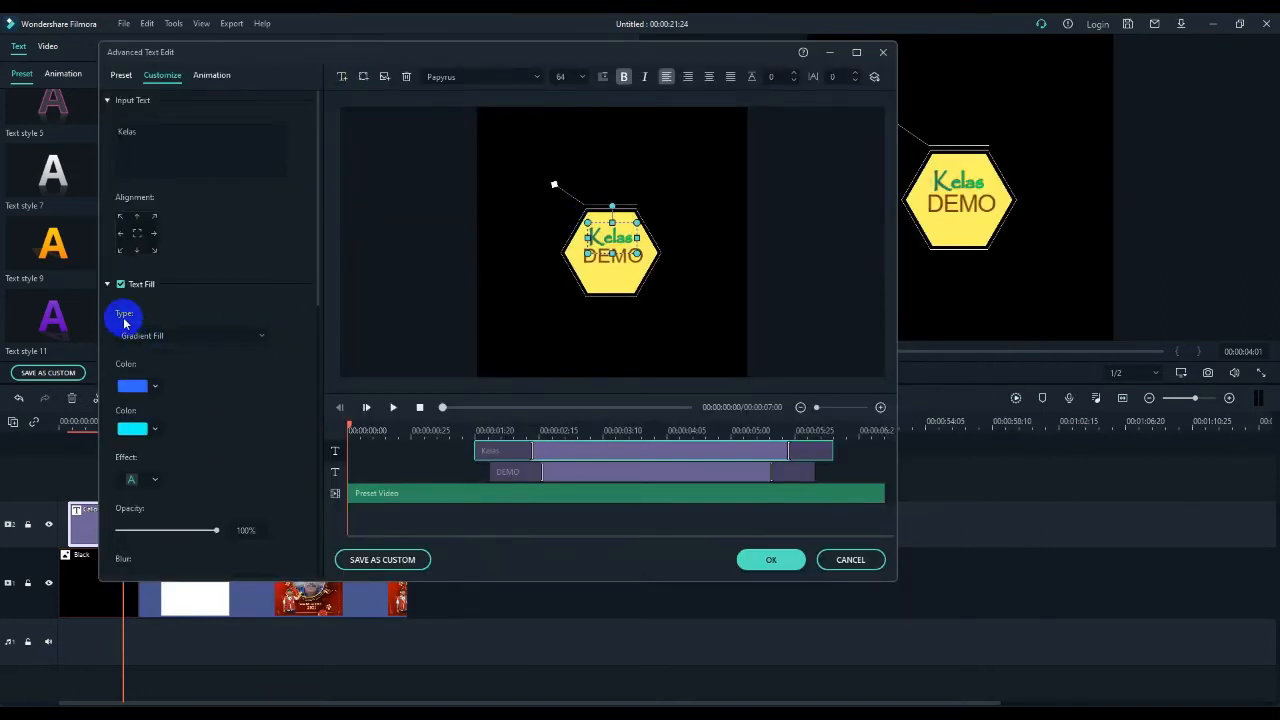
{"action": "left_click", "coordinate": [255, 337]}
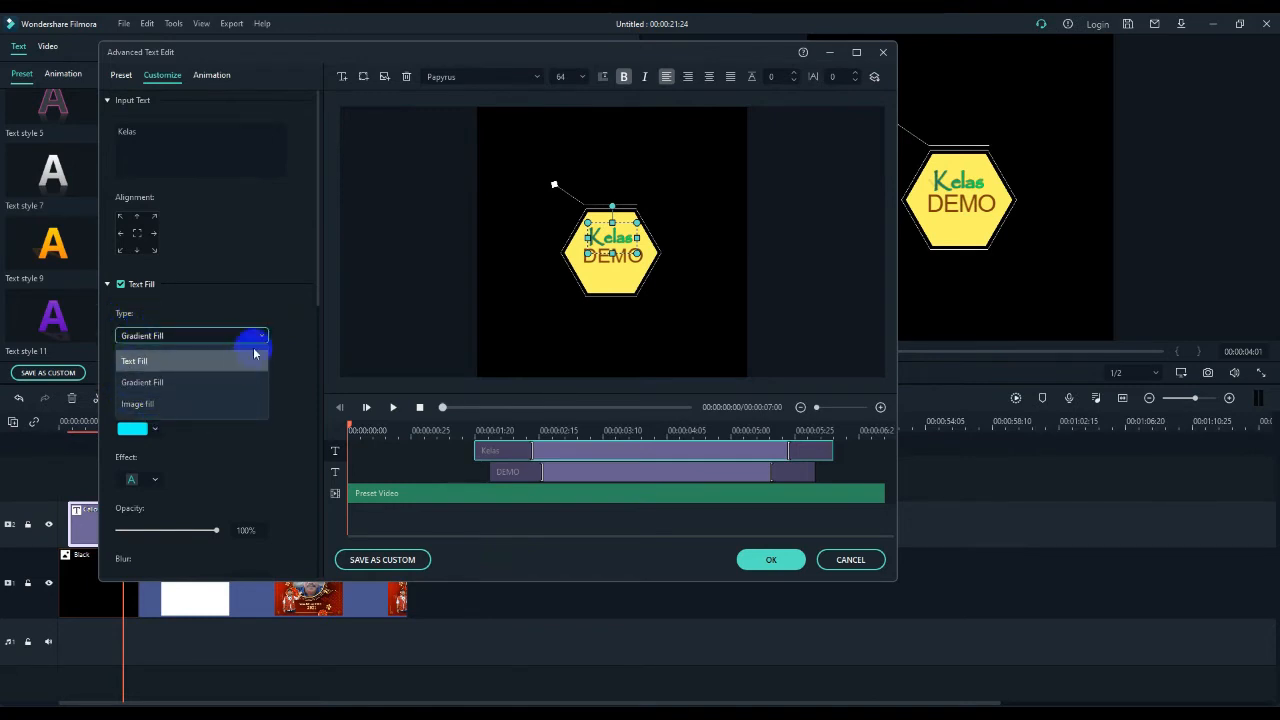
{"action": "left_click", "coordinate": [260, 337]}
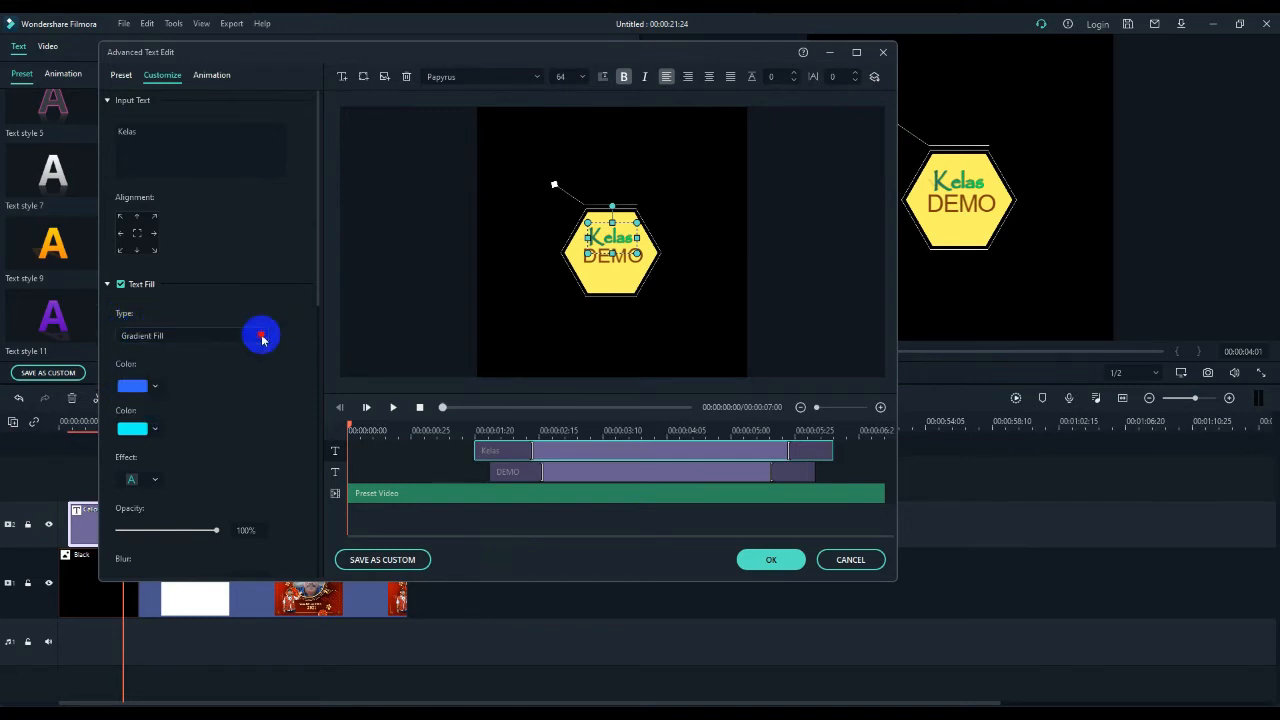
{"action": "left_click", "coordinate": [155, 387]}
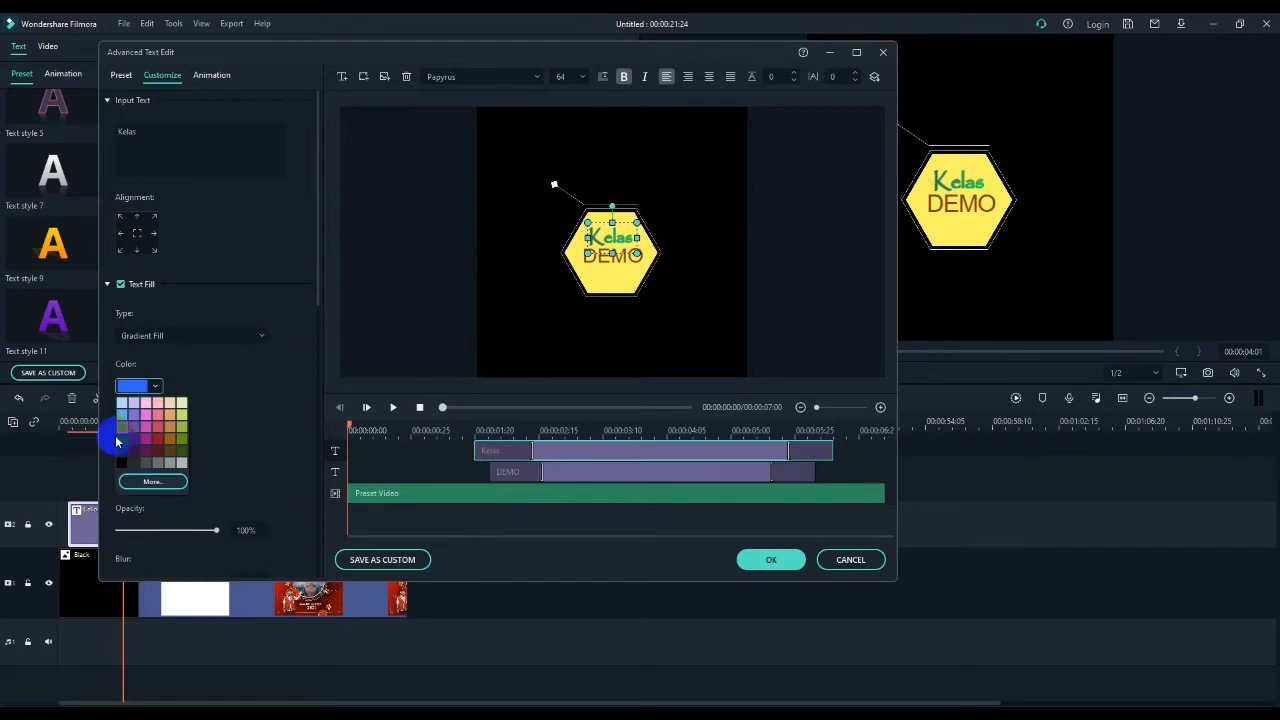
{"action": "left_click", "coordinate": [153, 388]}
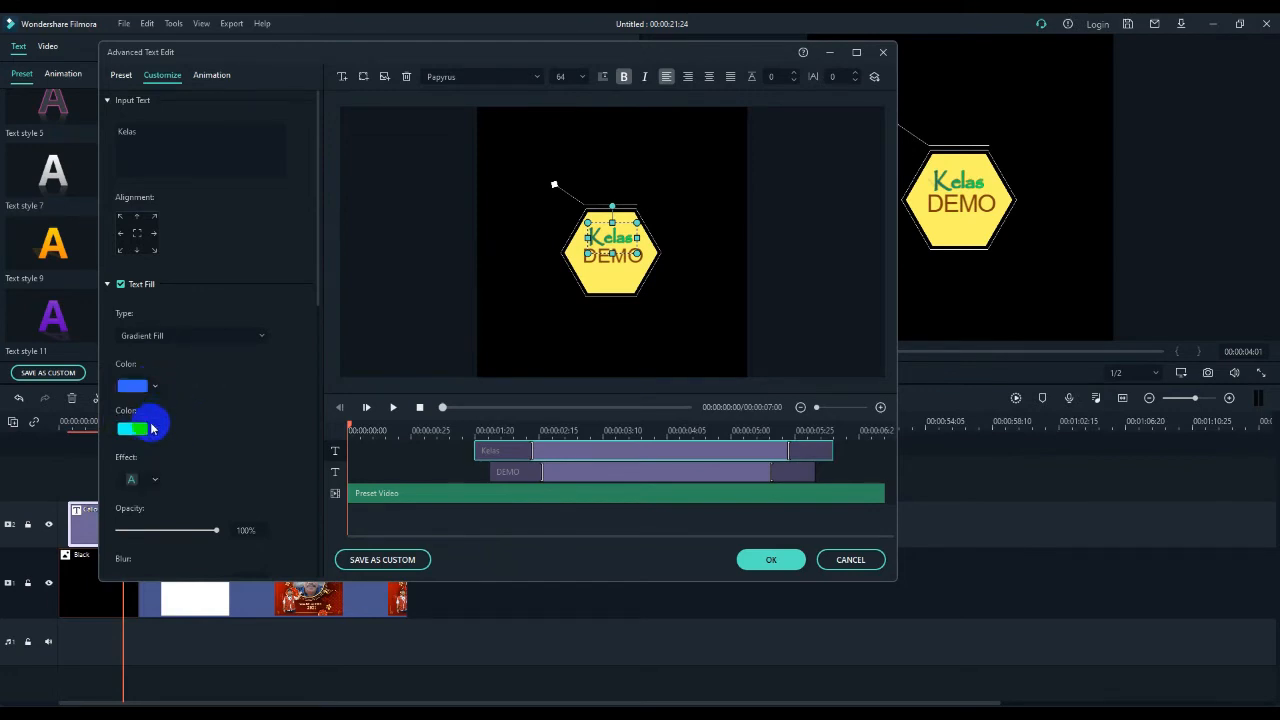
- Set the "Kelas" gradient fill's blur to 2 and its angle to 12°
{"action": "scroll", "coordinate": [150, 408], "scroll_direction": "down", "scroll_amount": 3}
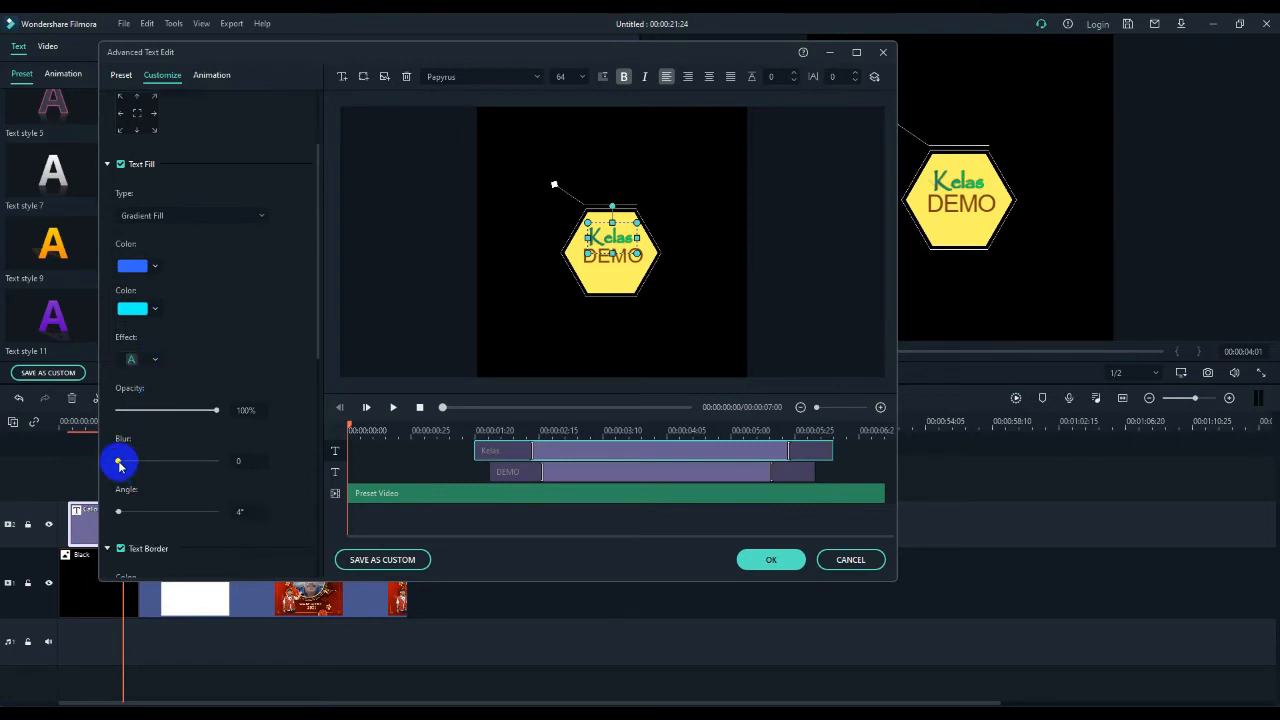
{"action": "mouse_move", "coordinate": [117, 461]}
{"action": "left_mouse_down"}
{"action": "mouse_move", "coordinate": [186, 466]}
{"action": "mouse_move", "coordinate": [136, 463]}
{"action": "left_mouse_up"}
{"action": "left_click", "coordinate": [122, 513]}
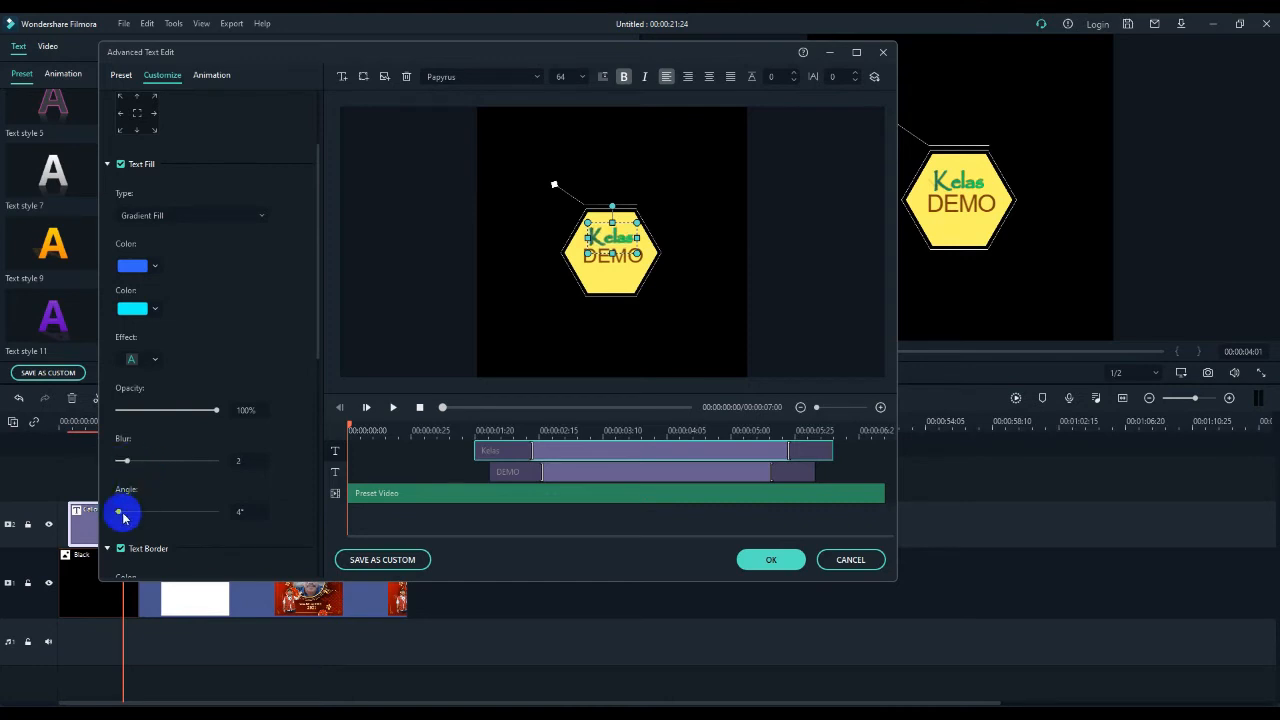
{"action": "left_click_drag", "start_coordinate": [120, 515], "coordinate": [125, 516]}
{"action": "scroll", "coordinate": [251, 469], "scroll_direction": "down", "scroll_amount": 1}
{"action": "left_click", "coordinate": [250, 471]}
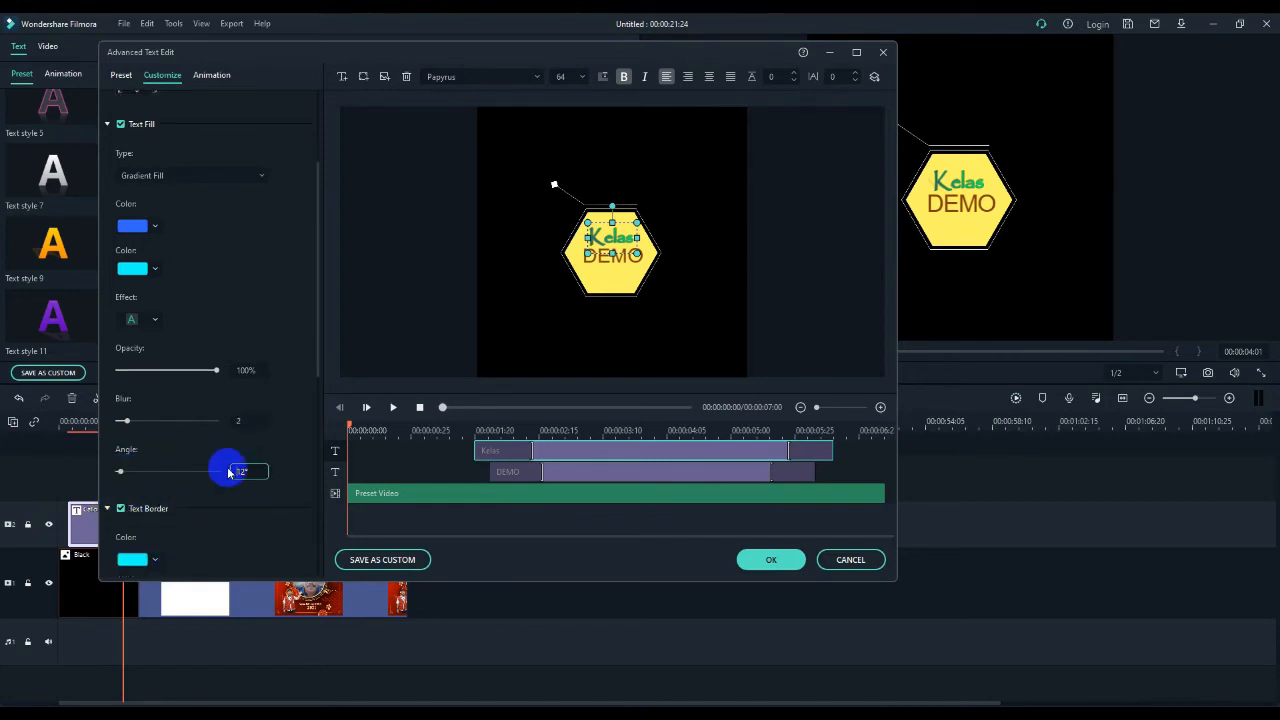
- Extend the opening animation segment of the "Kelas" text layer to about the 3-second mark, keeping the layer's start and end in place
{"action": "scroll", "coordinate": [227, 463], "scroll_direction": "up", "scroll_amount": 4}
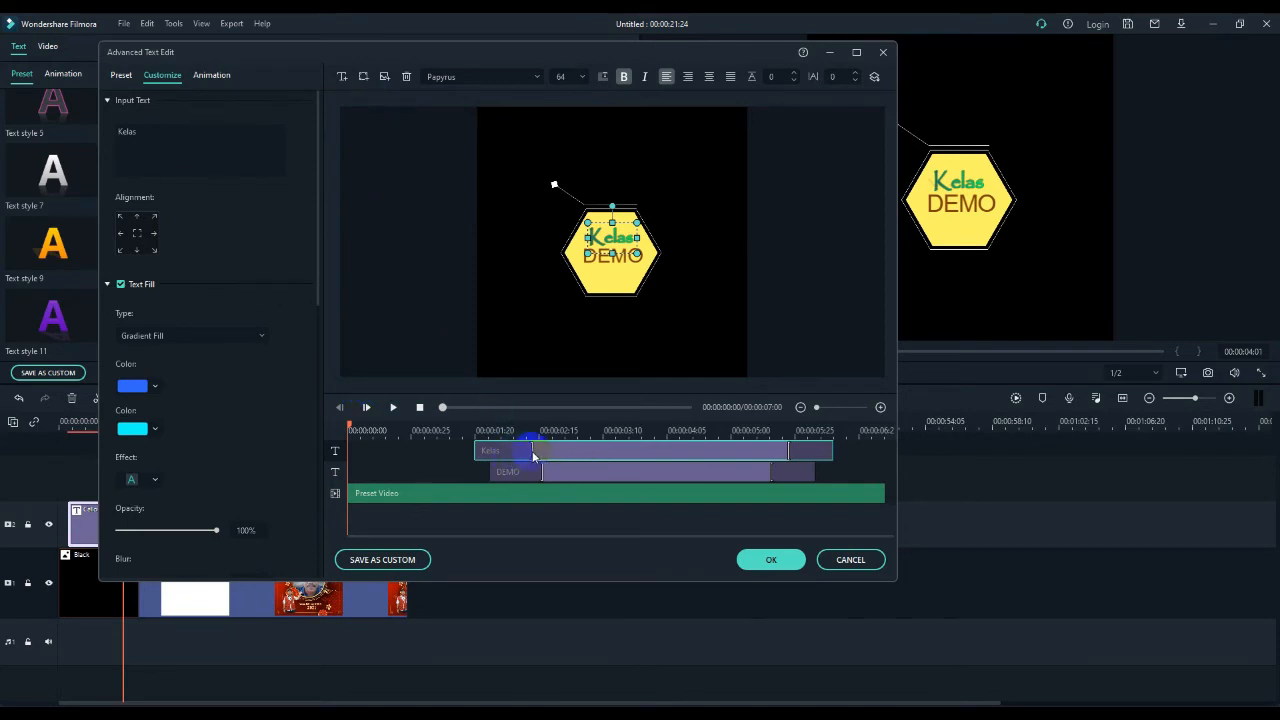
{"action": "left_click_drag", "start_coordinate": [530, 450], "coordinate": [591, 474]}
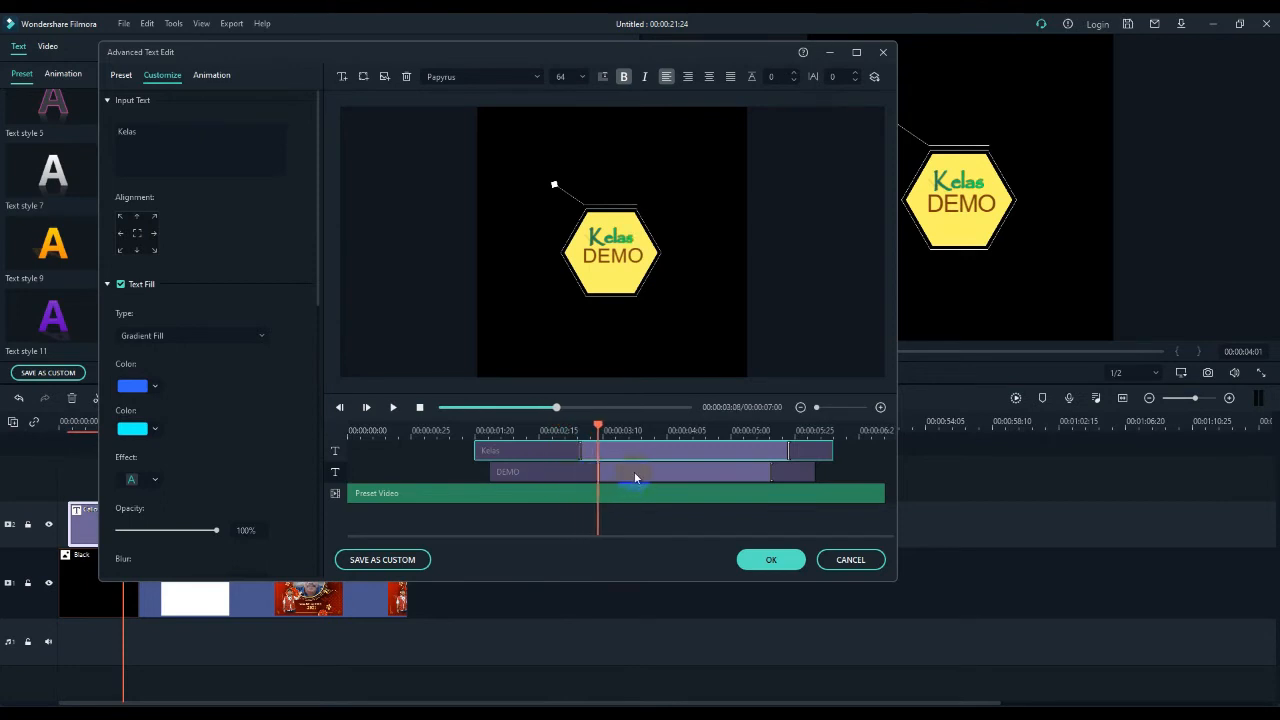
{"action": "left_click", "coordinate": [774, 453]}
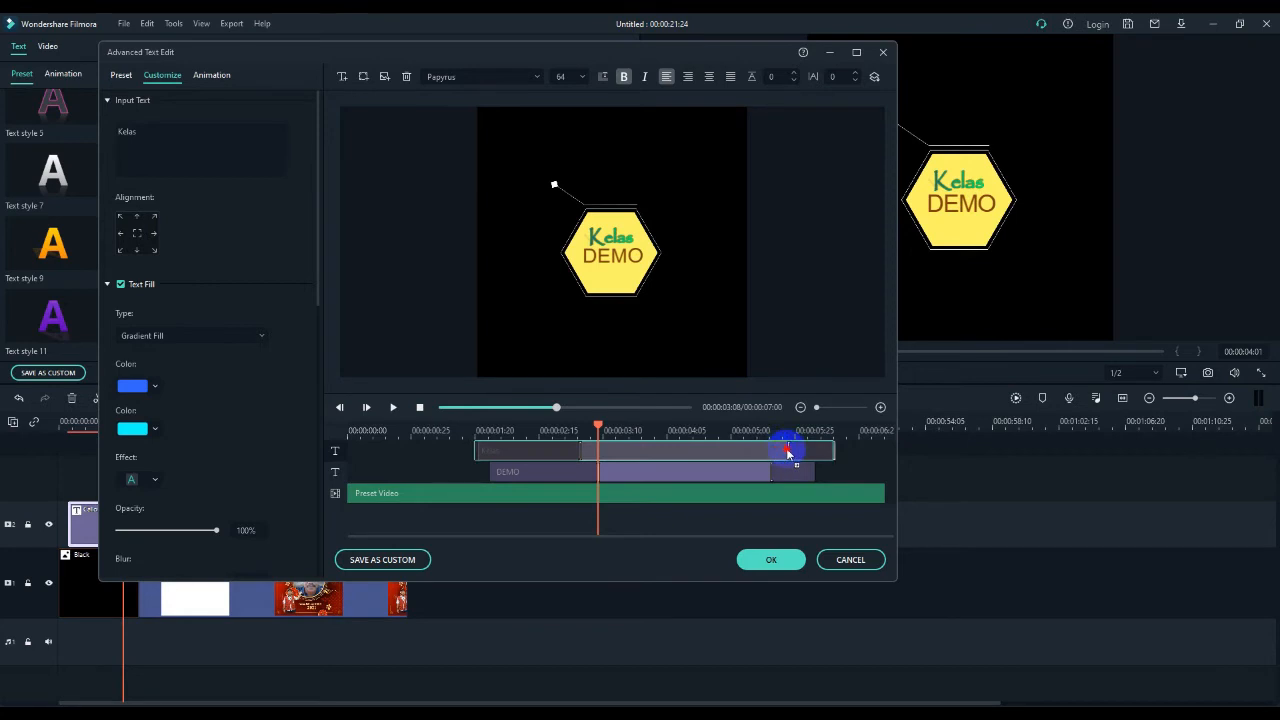
{"action": "left_click", "coordinate": [790, 453]}
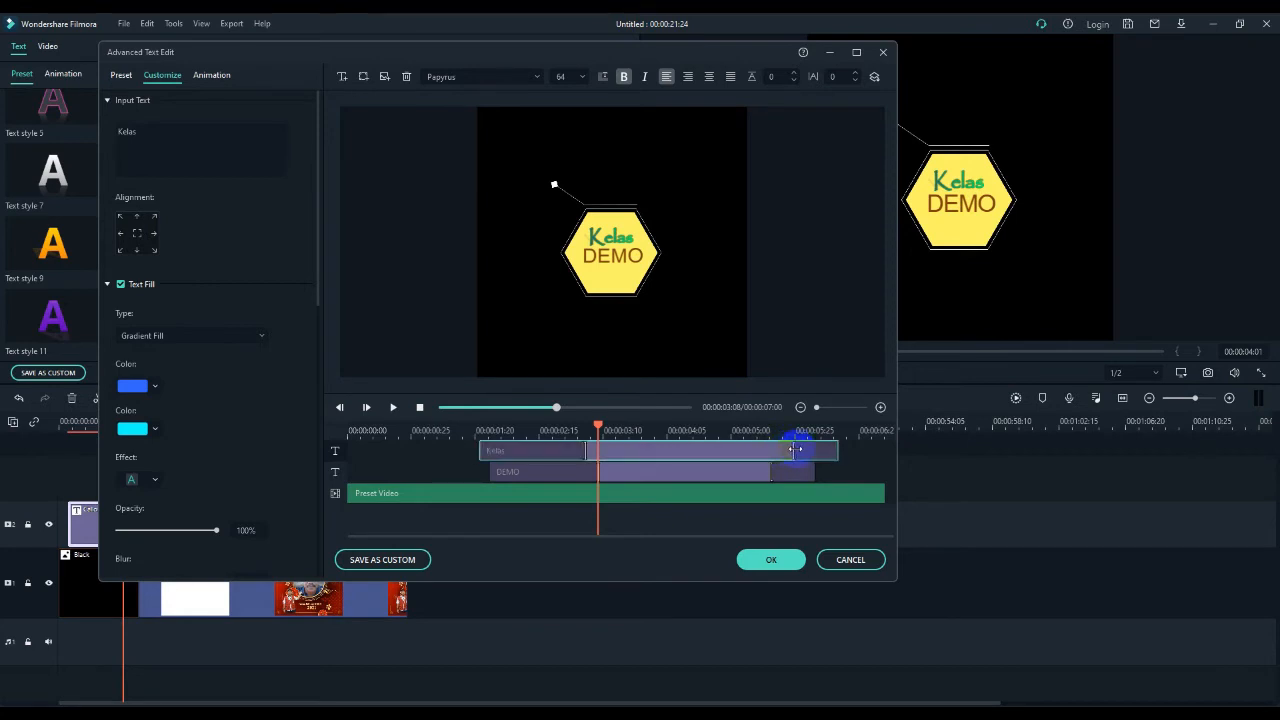
{"action": "left_click", "coordinate": [788, 453]}
{"action": "left_click_drag", "start_coordinate": [787, 453], "coordinate": [785, 453]}
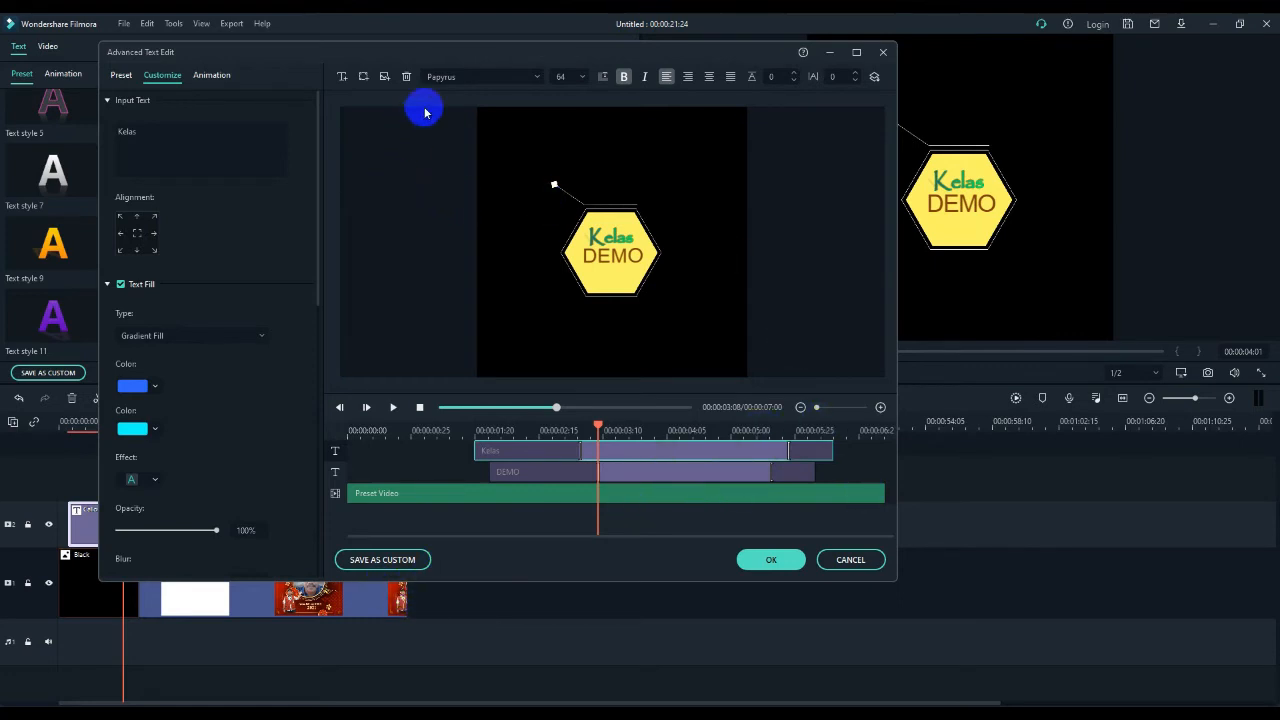
- Look over the font list and the image file chooser without picking anything, and apply the advanced text edits
{"action": "left_click", "coordinate": [535, 79]}
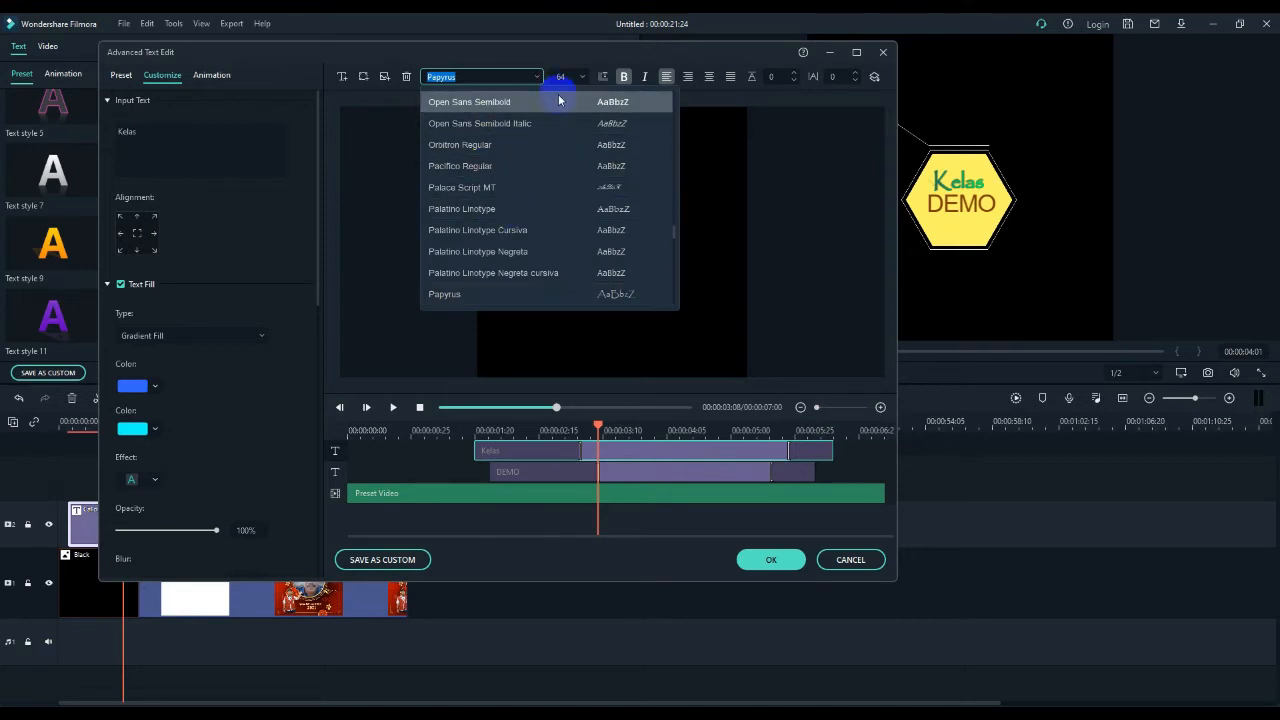
{"action": "left_click", "coordinate": [539, 77]}
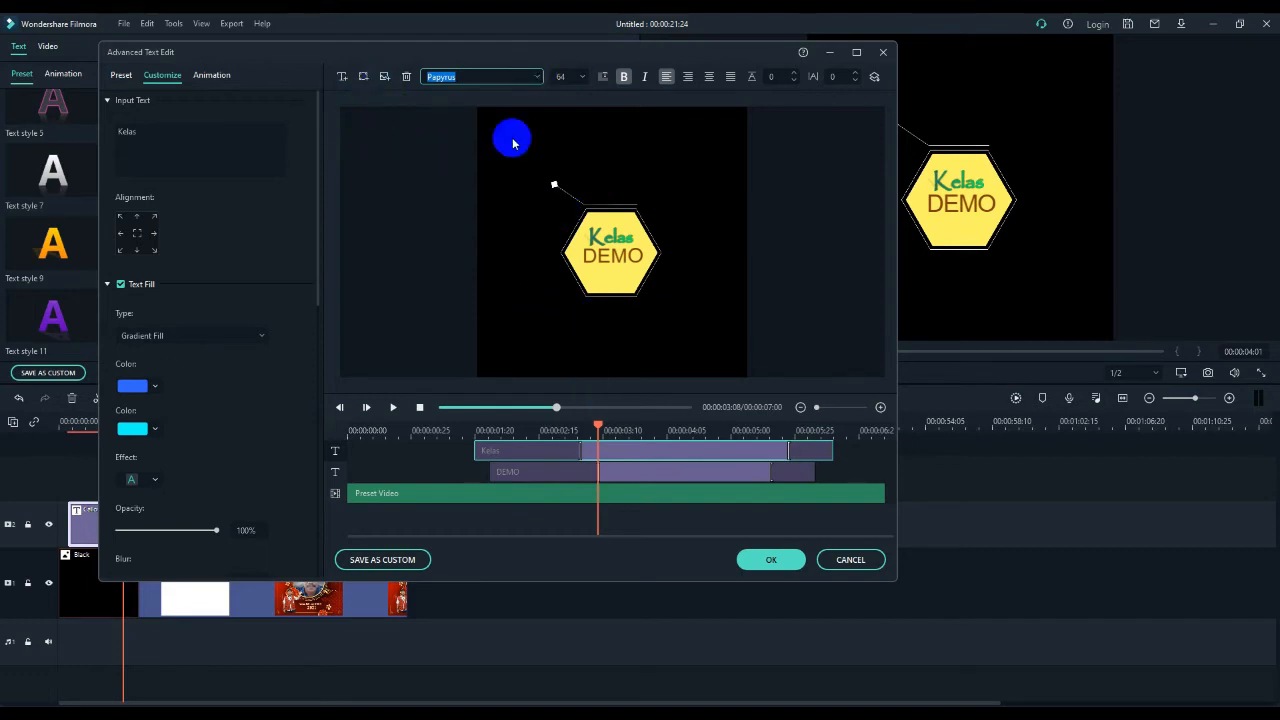
{"action": "left_click", "coordinate": [384, 77]}
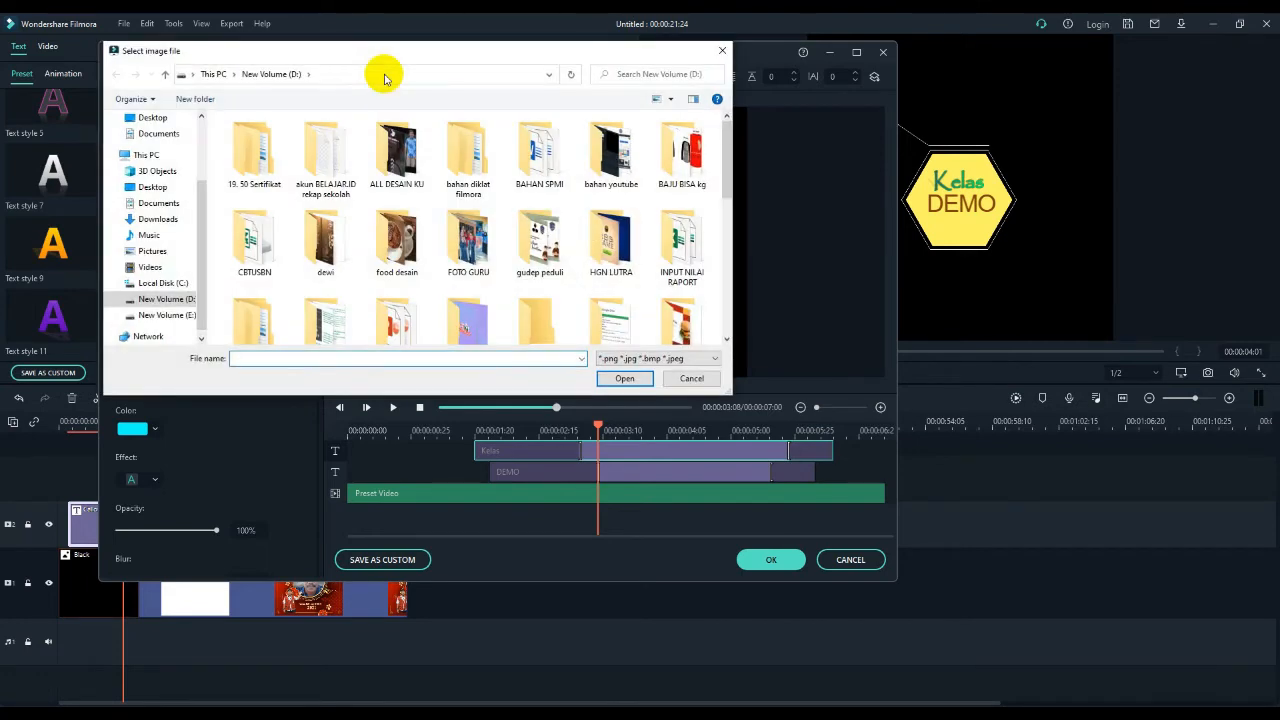
{"action": "left_click", "coordinate": [722, 50]}
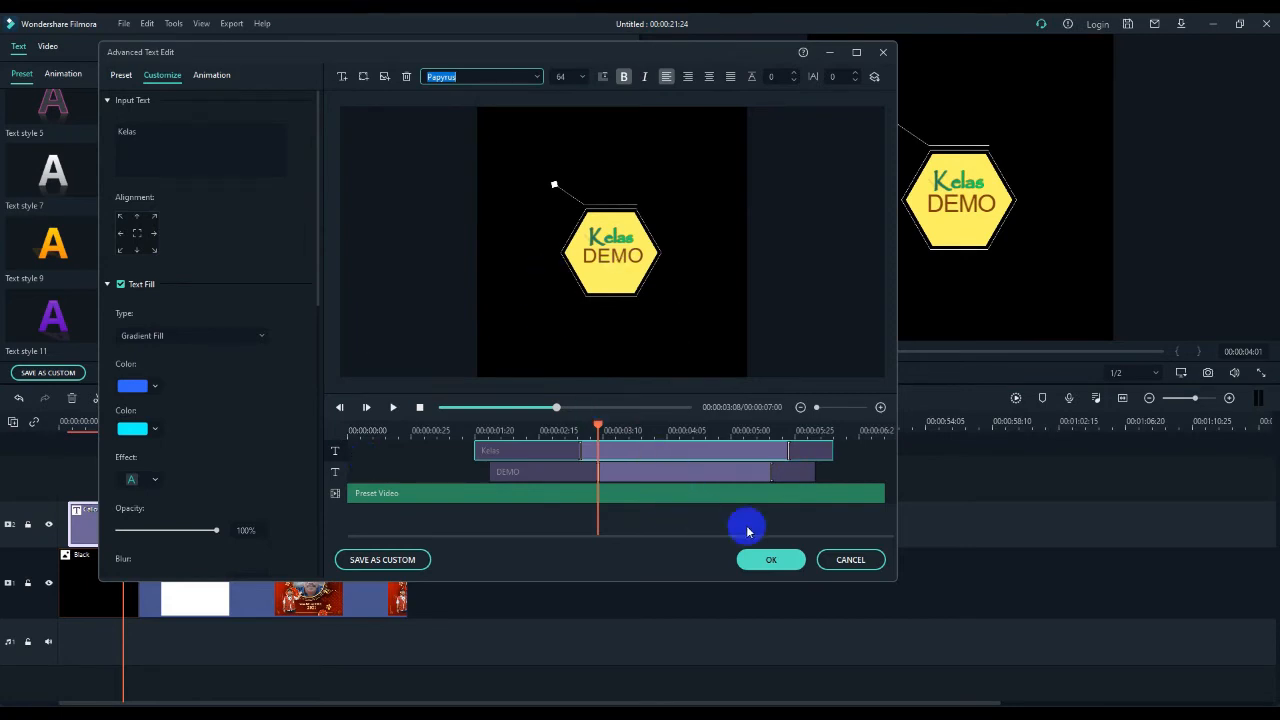
{"action": "left_click", "coordinate": [770, 561]}
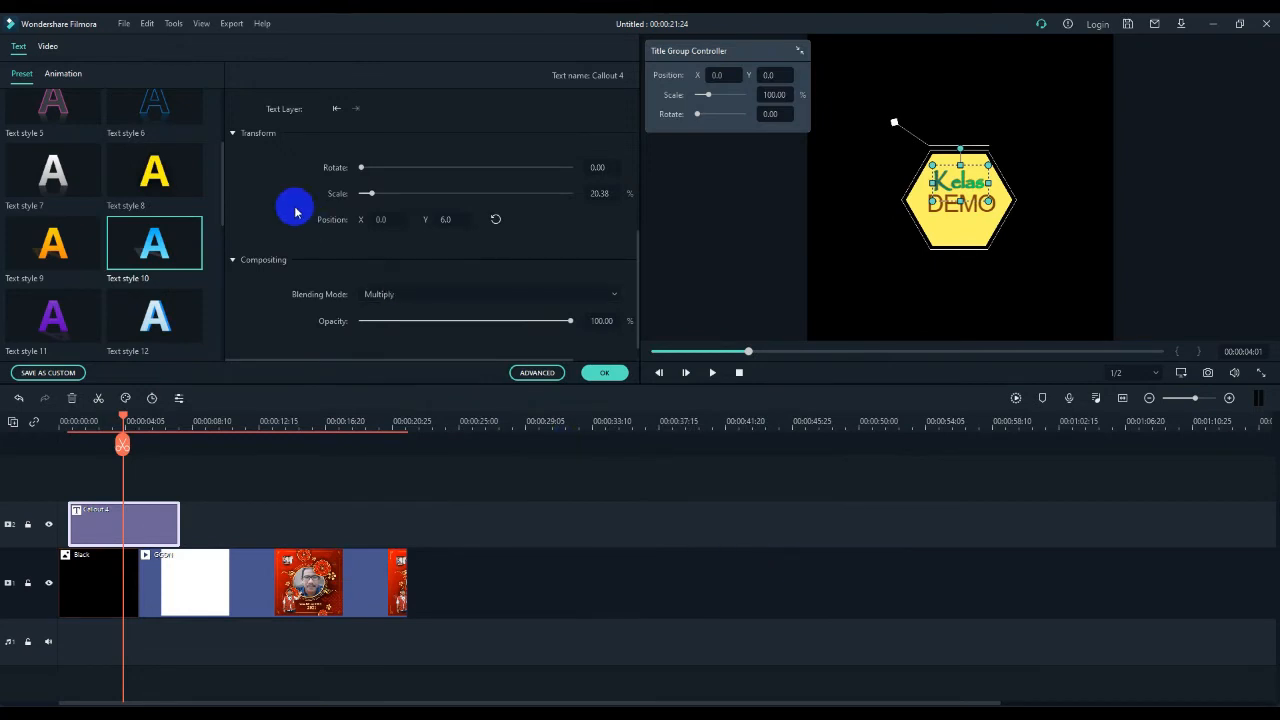
- Replace the "DEMO" text under "Kelas" in the Callout 4 title with "Editing"
{"action": "left_click", "coordinate": [978, 212]}
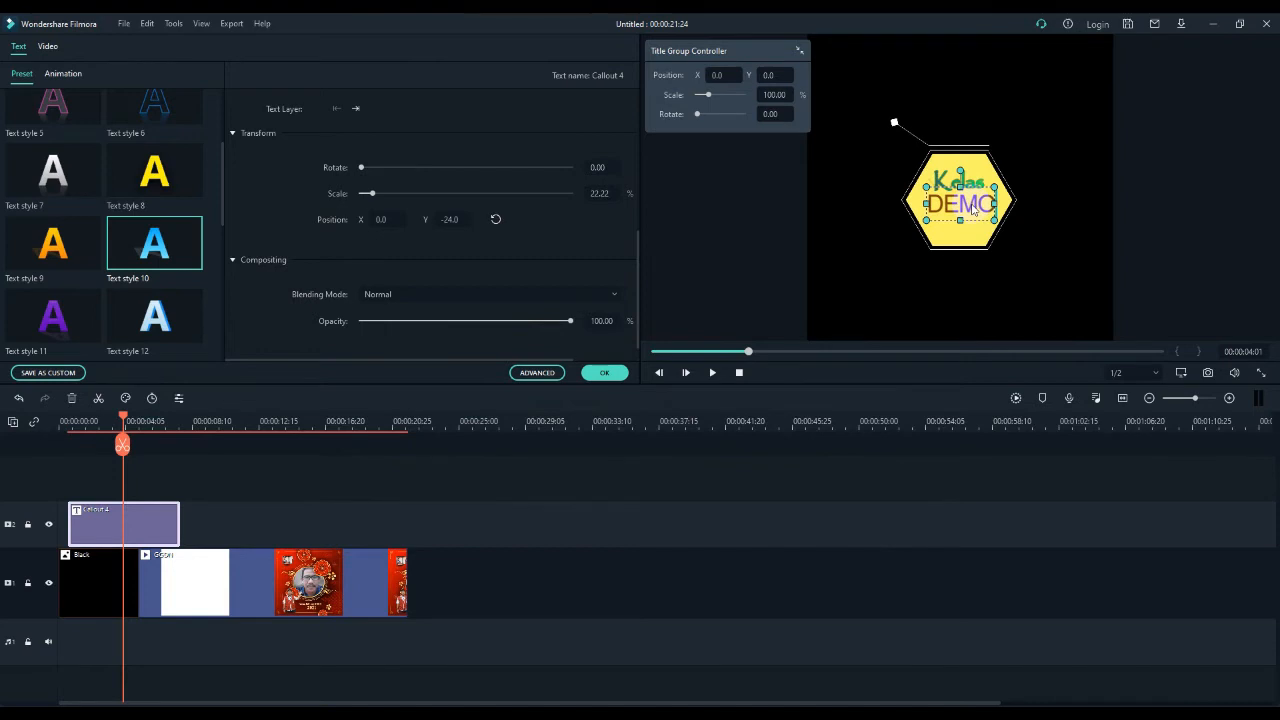
{"action": "key", "text": "BackSpace"}
{"action": "key", "text": "BackSpace"}
{"action": "key", "text": "BackSpace"}
{"action": "key", "text": "BackSpace"}
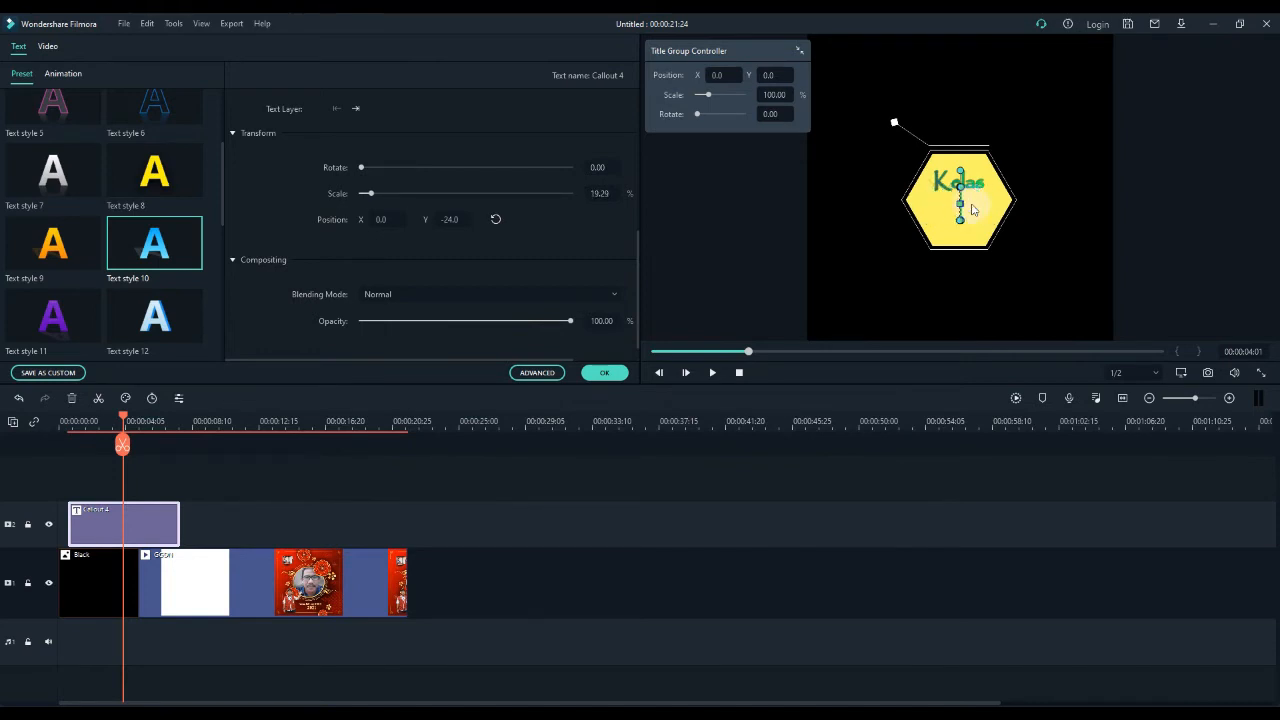
{"action": "type", "text": "Editing"}
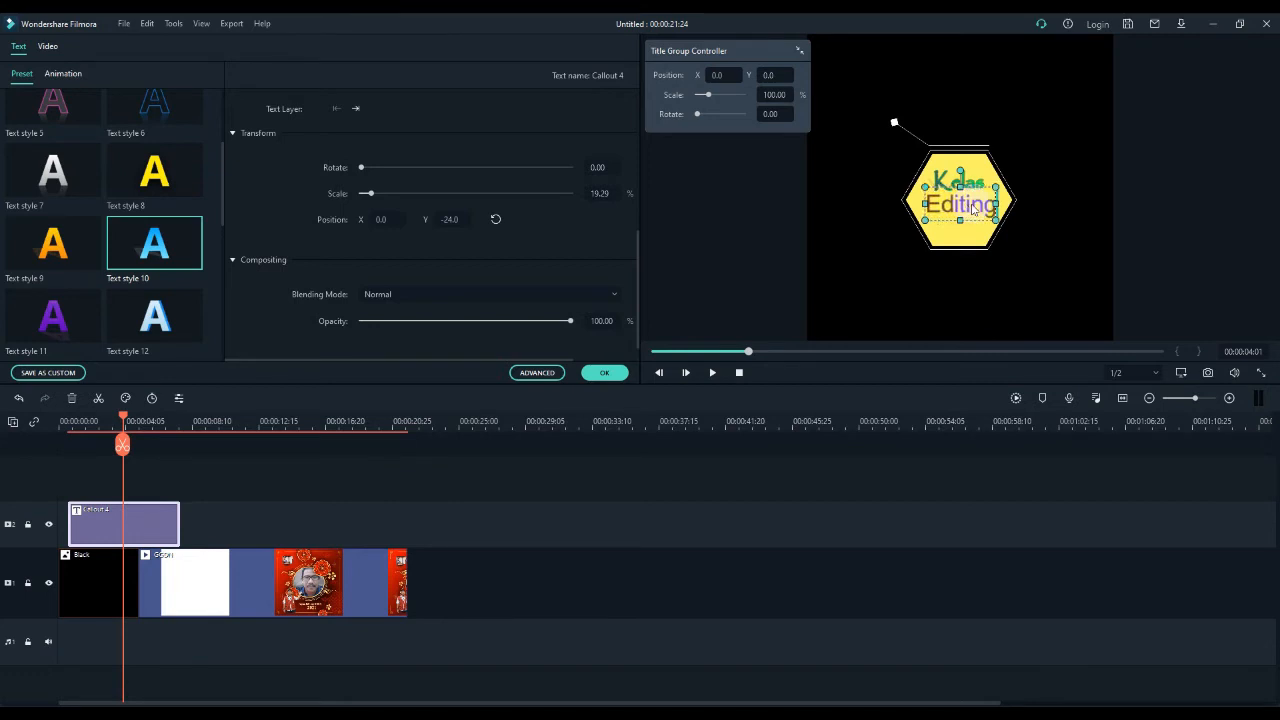
{"action": "left_click", "coordinate": [920, 294]}
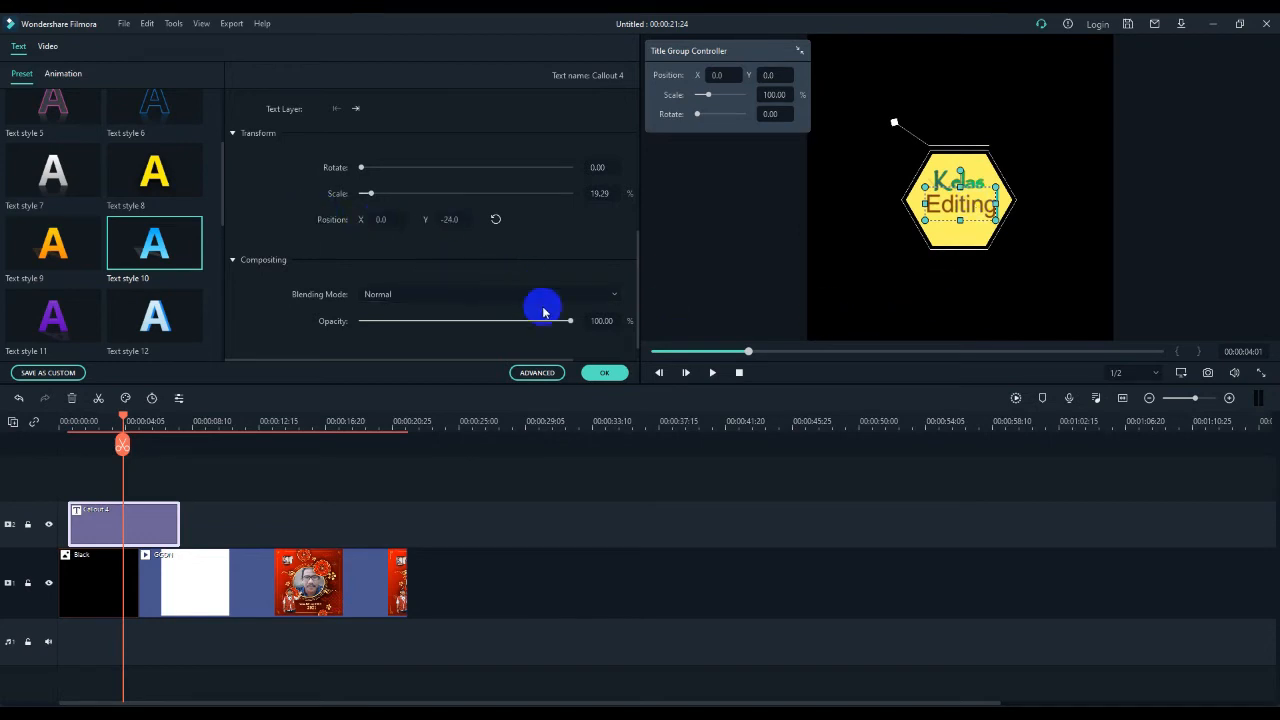
- Set the font of the "Editing" text to Nirmala UI Semilight
{"action": "scroll", "coordinate": [543, 265], "scroll_direction": "up", "scroll_amount": 5}
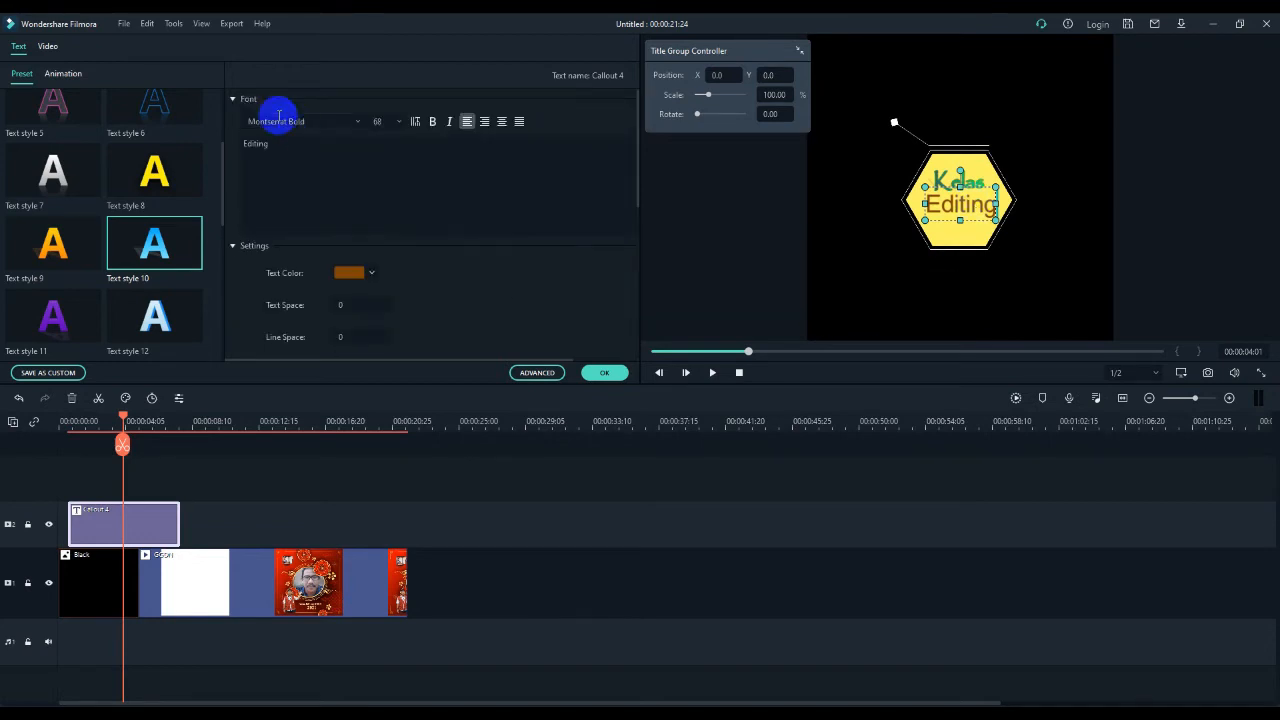
{"action": "left_click", "coordinate": [356, 121]}
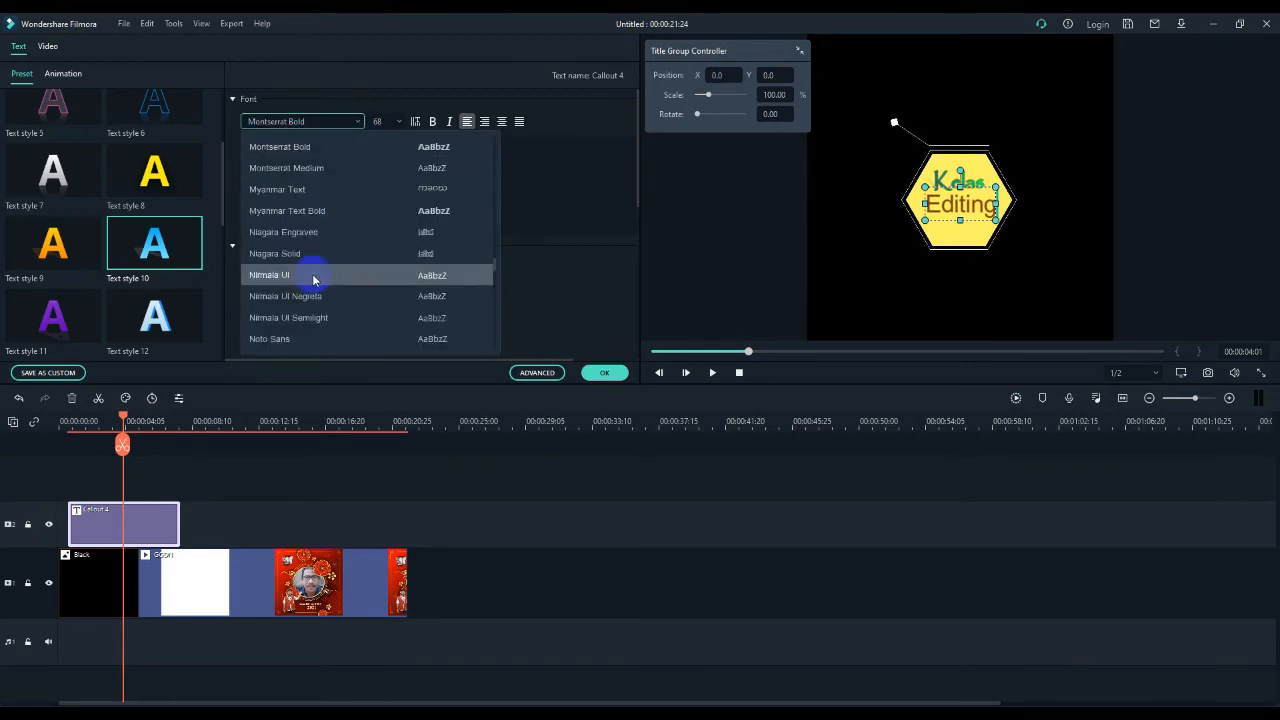
{"action": "left_click", "coordinate": [316, 317]}
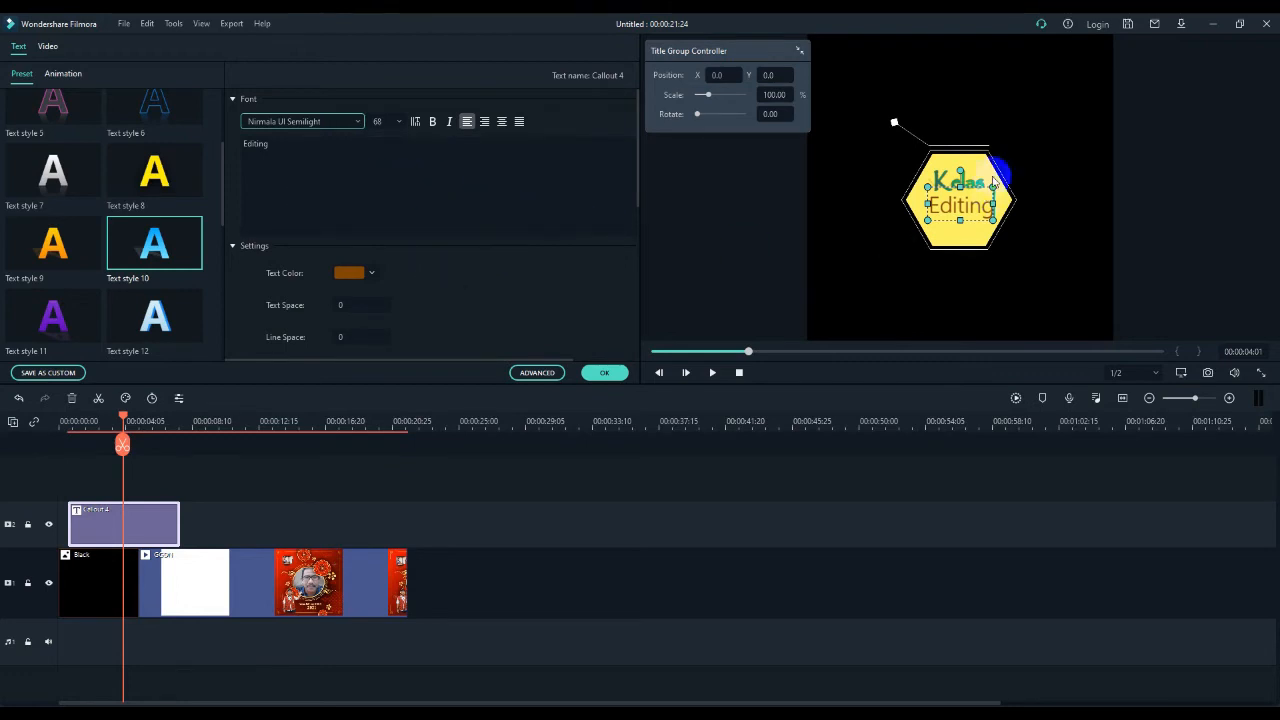
- Move "Editing" down inside the yellow hexagon so it clears "Kelas", and finish editing the title
{"action": "left_click_drag", "start_coordinate": [978, 184], "coordinate": [976, 200]}
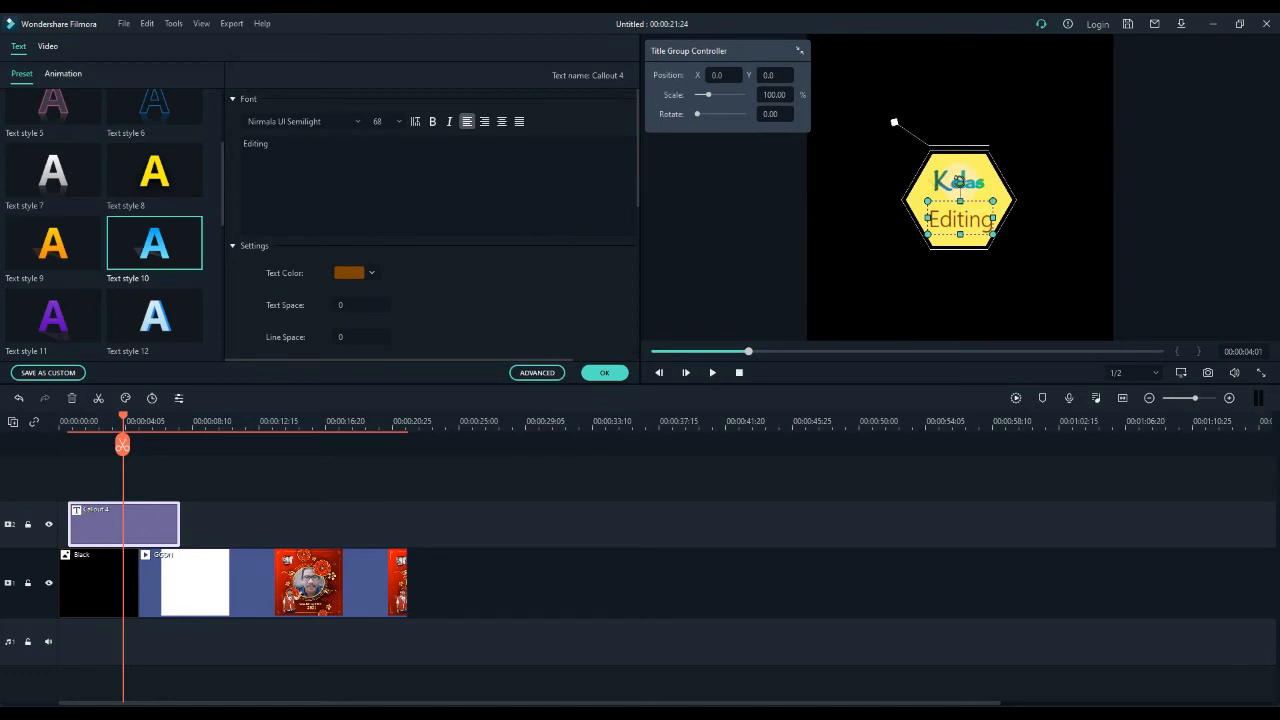
{"action": "left_click", "coordinate": [978, 183]}
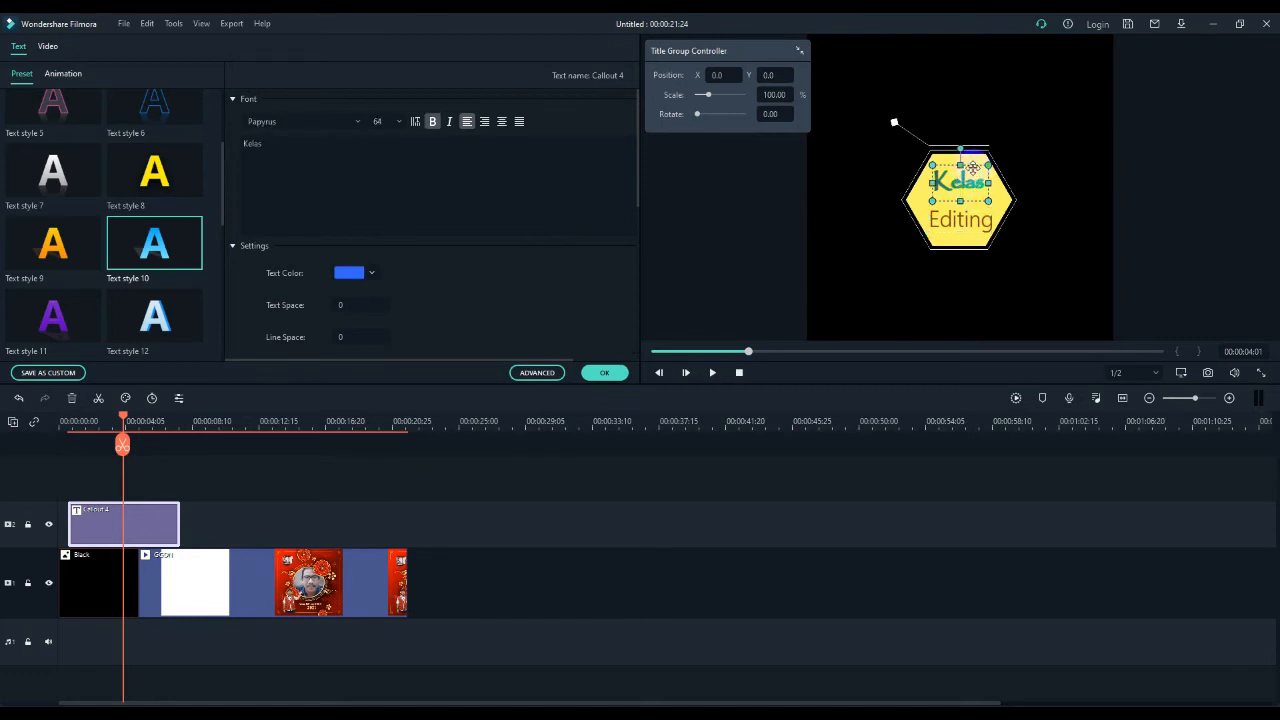
{"action": "left_click", "coordinate": [1058, 201]}
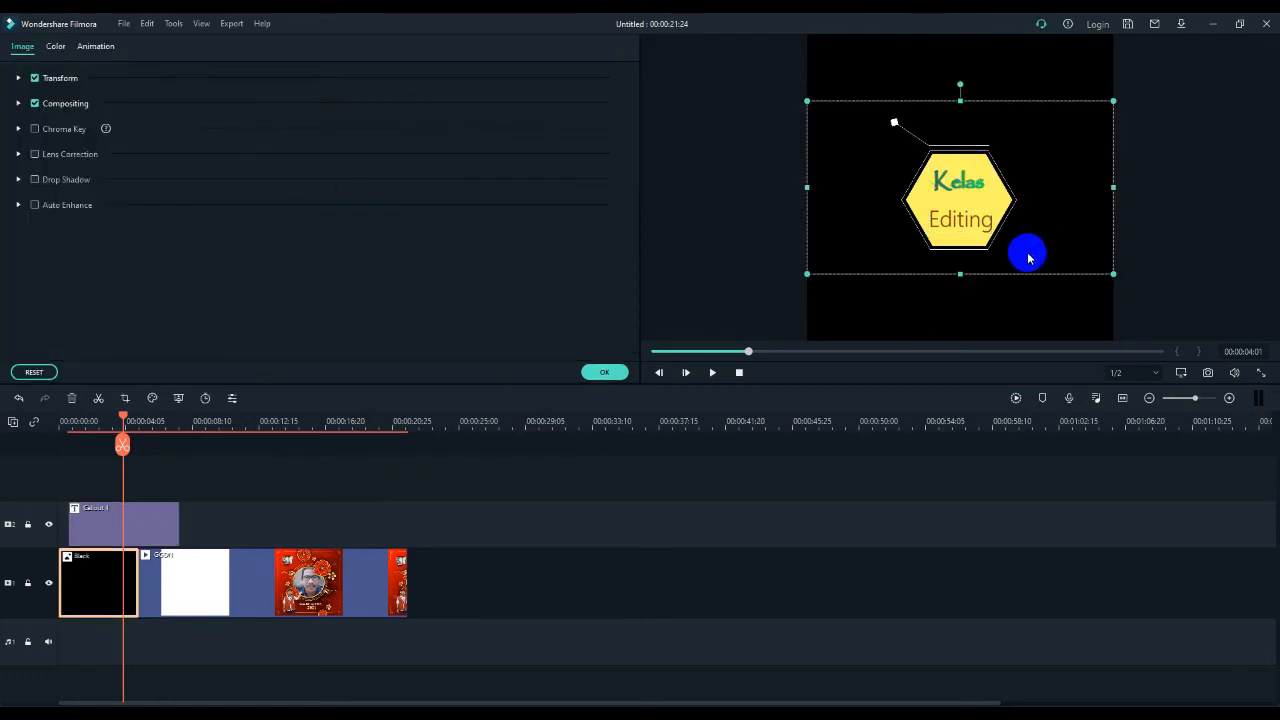
{"action": "left_click", "coordinate": [1007, 319]}
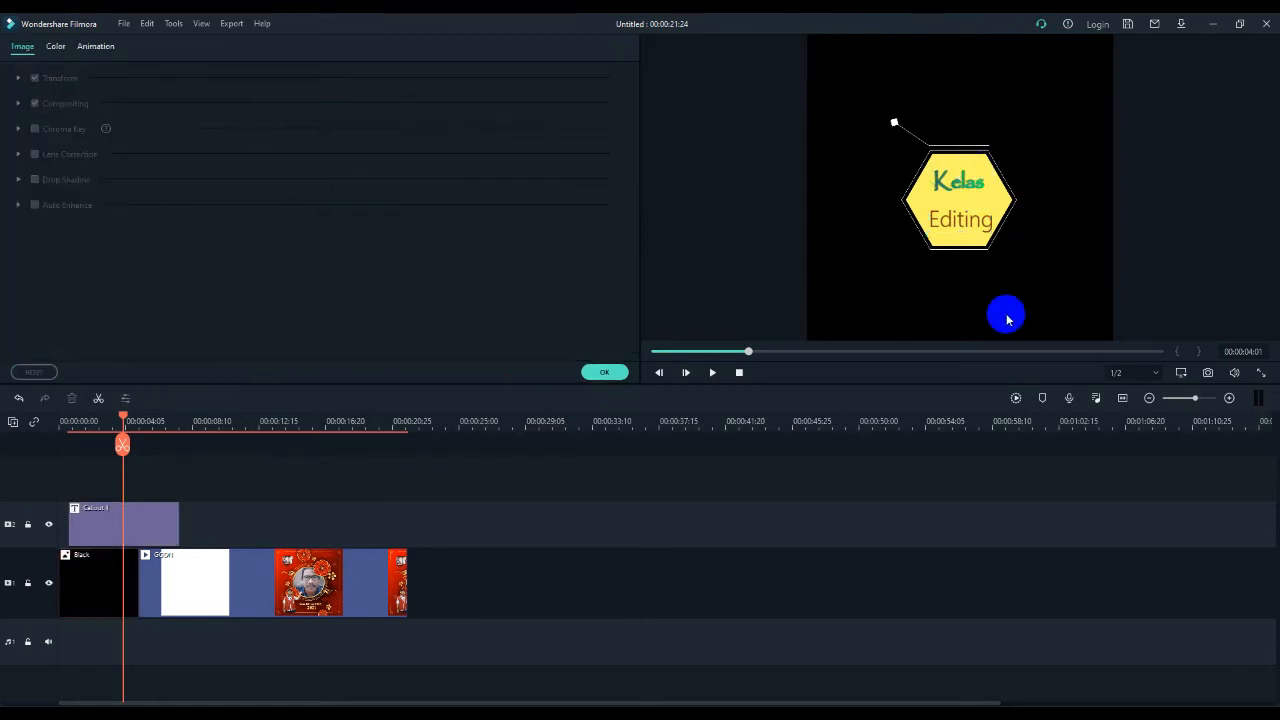
{"action": "left_click", "coordinate": [610, 373]}
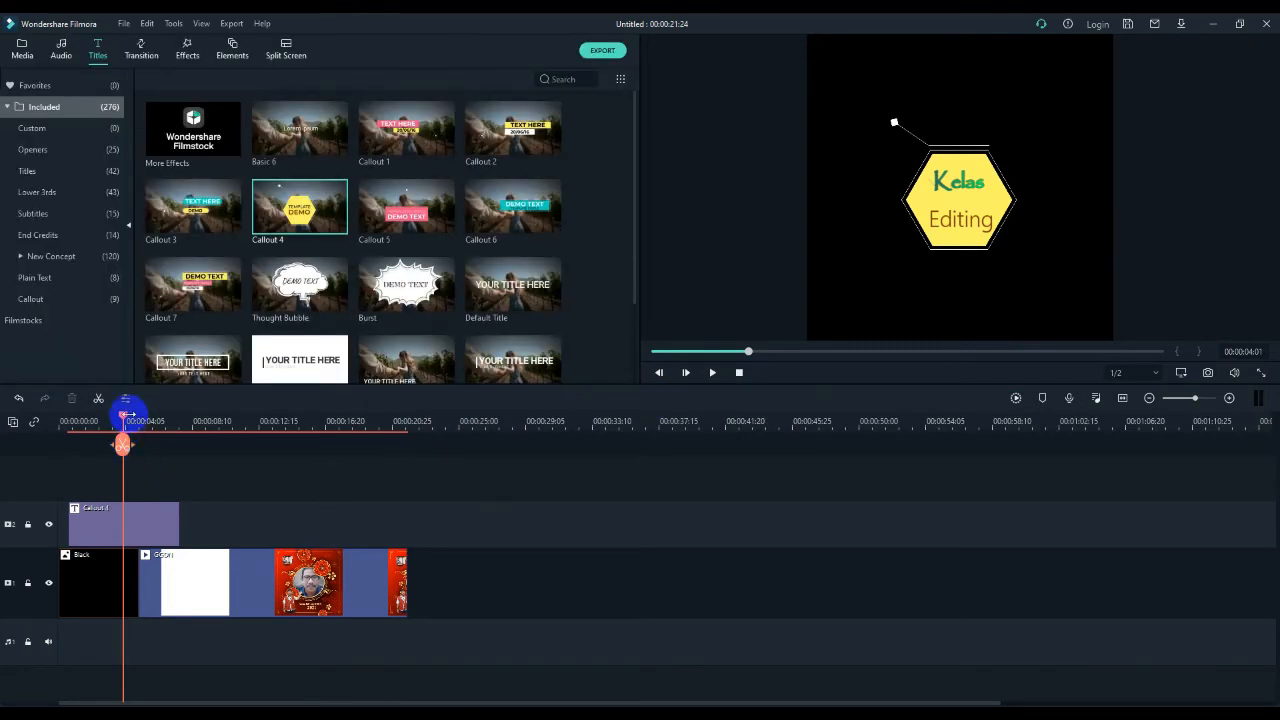
- Play the timeline from the beginning through the Callout 4 opening and into the GGDN video, then stop playback
{"action": "left_click_drag", "start_coordinate": [123, 415], "coordinate": [60, 432]}
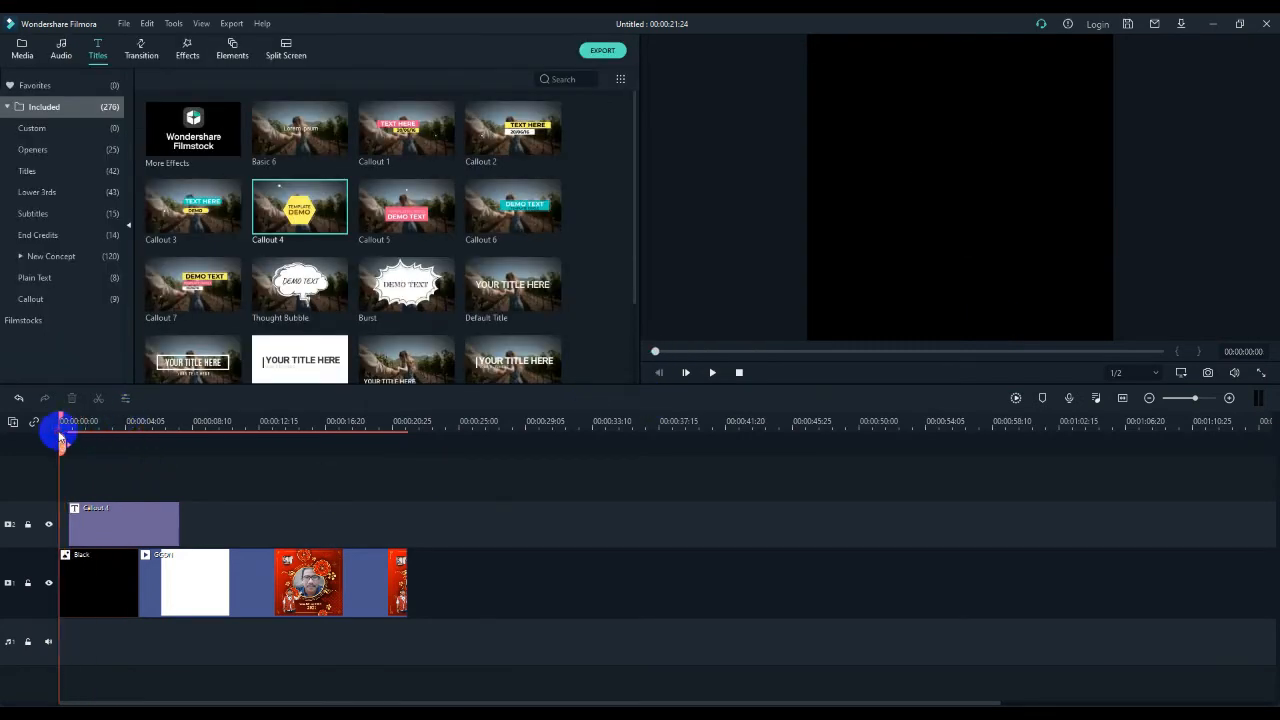
{"action": "key", "text": "space"}
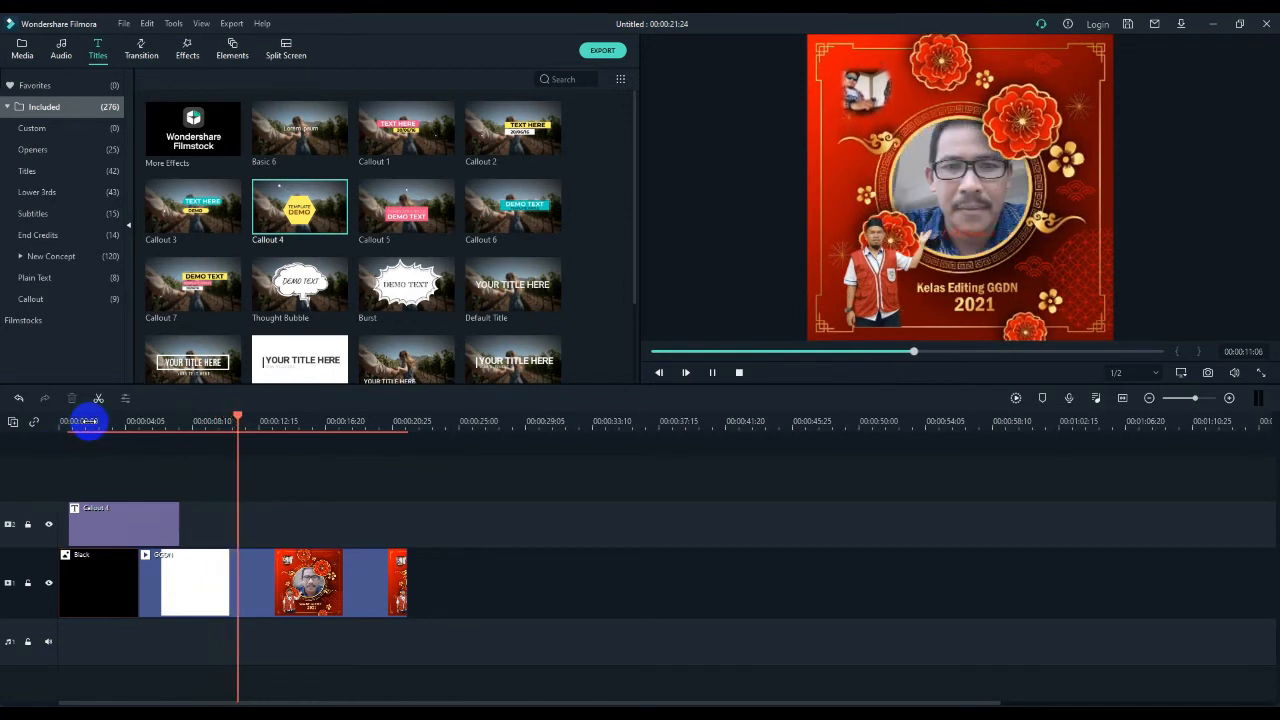
{"action": "key", "text": "space"}
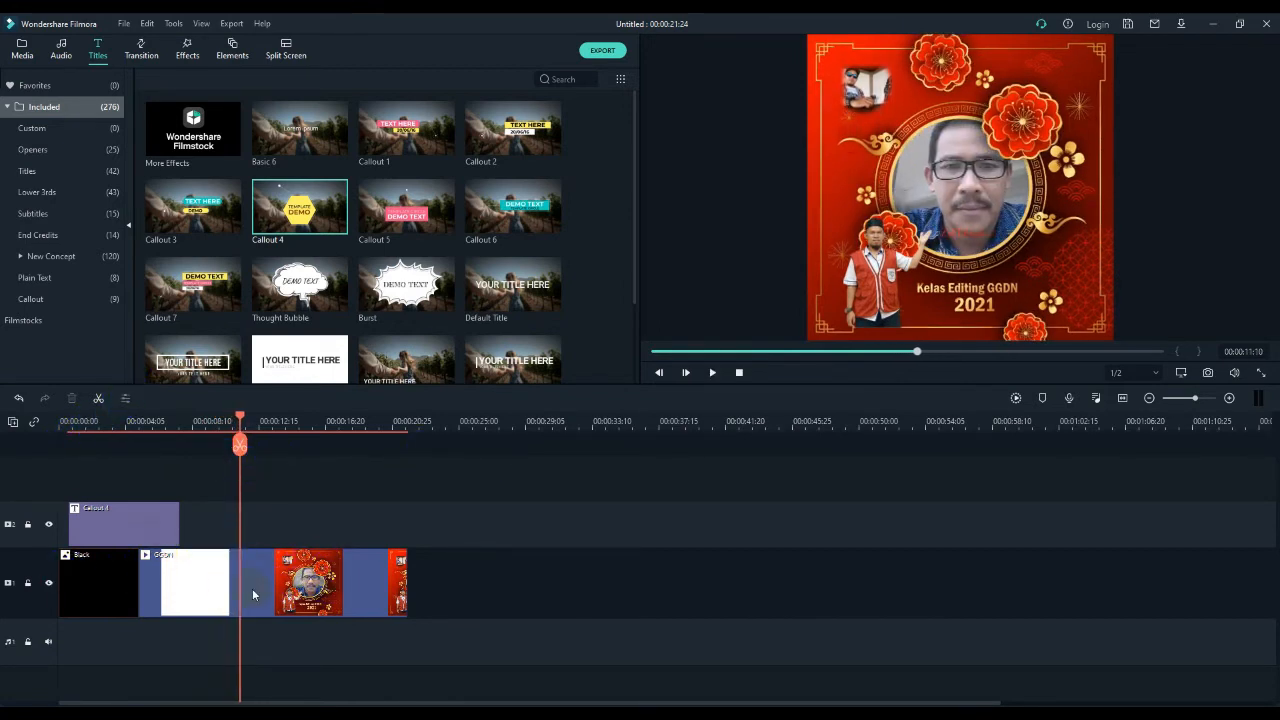
- Place the Title 18 title on track 2 at 00:00:07:27, just after the Callout 4 clip
{"action": "left_click_drag", "start_coordinate": [240, 418], "coordinate": [204, 432]}
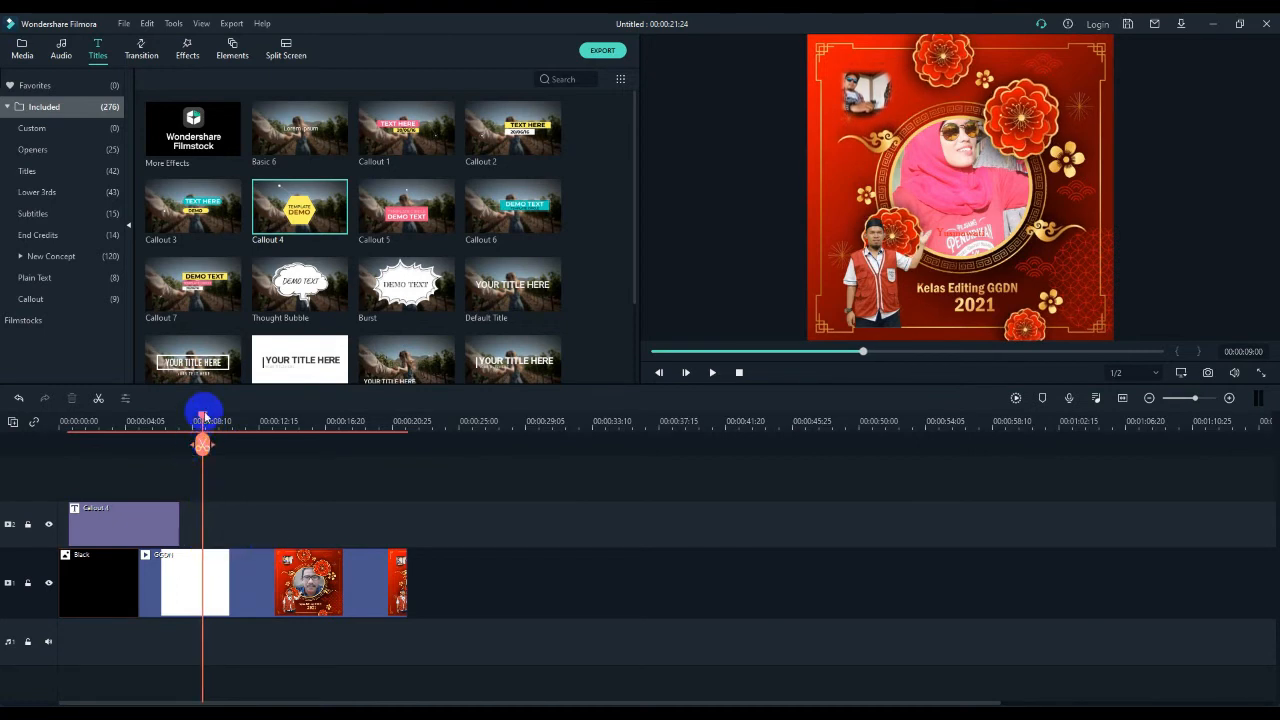
{"action": "left_click_drag", "start_coordinate": [202, 418], "coordinate": [183, 446]}
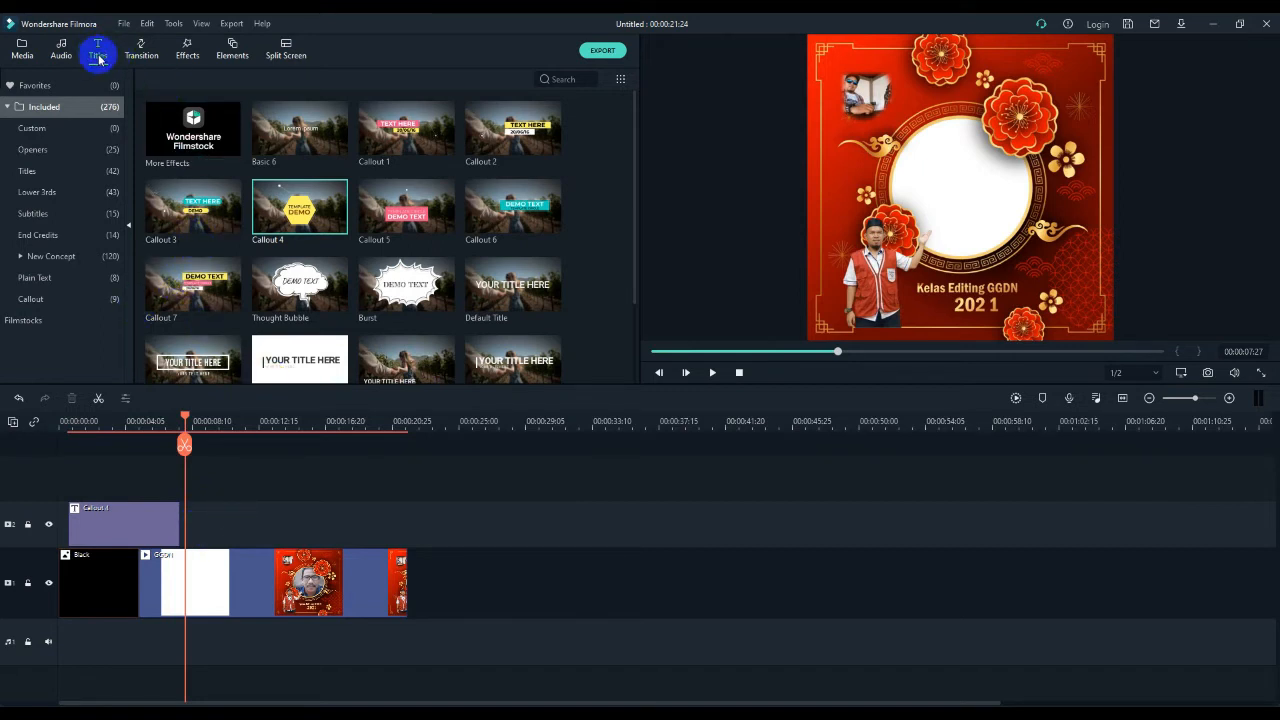
{"action": "scroll", "coordinate": [329, 218], "scroll_direction": "down", "scroll_amount": 2}
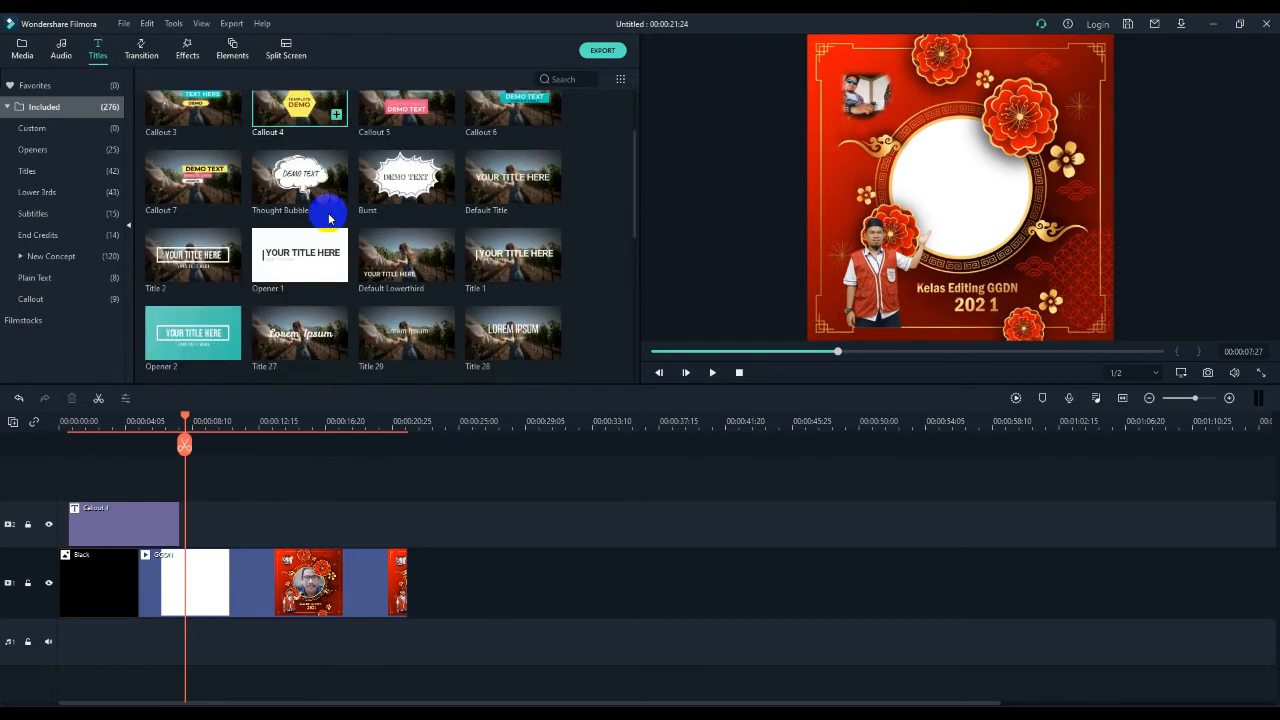
{"action": "scroll", "coordinate": [330, 218], "scroll_direction": "down", "scroll_amount": 4}
{"action": "scroll", "coordinate": [331, 218], "scroll_direction": "down", "scroll_amount": 3}
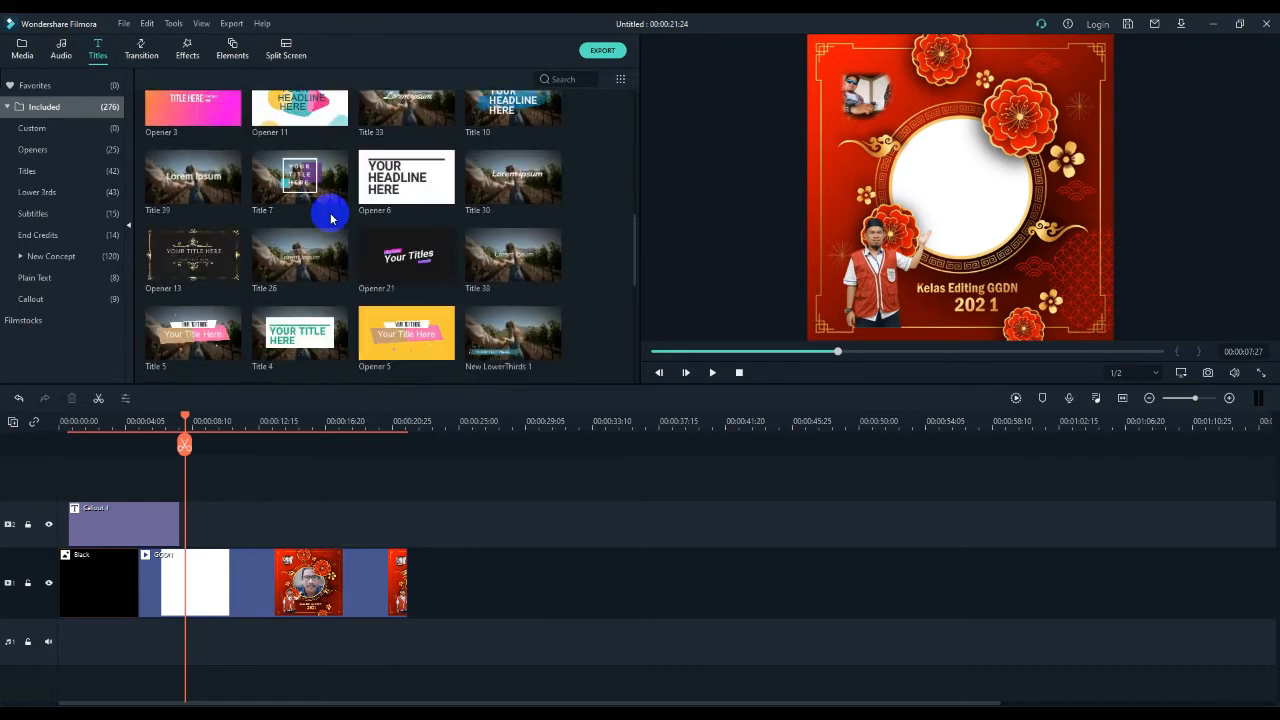
{"action": "scroll", "coordinate": [331, 218], "scroll_direction": "down", "scroll_amount": 5}
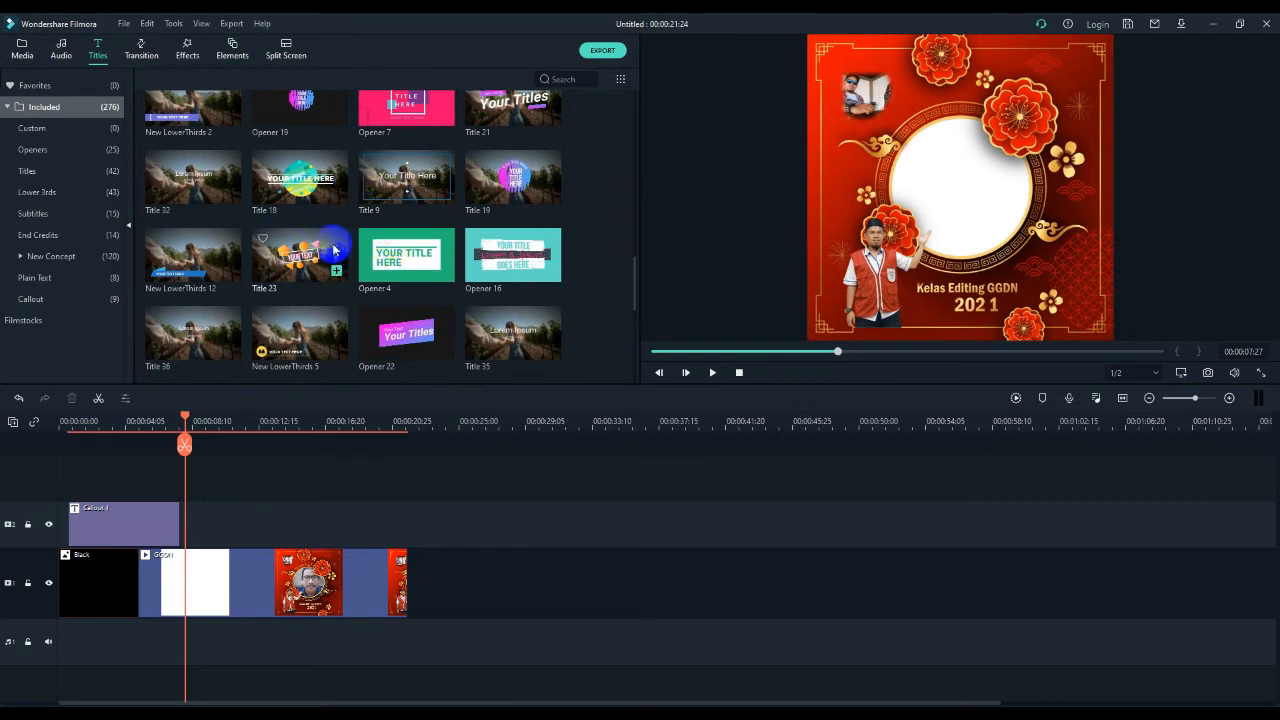
{"action": "scroll", "coordinate": [292, 282], "scroll_direction": "down", "scroll_amount": 4}
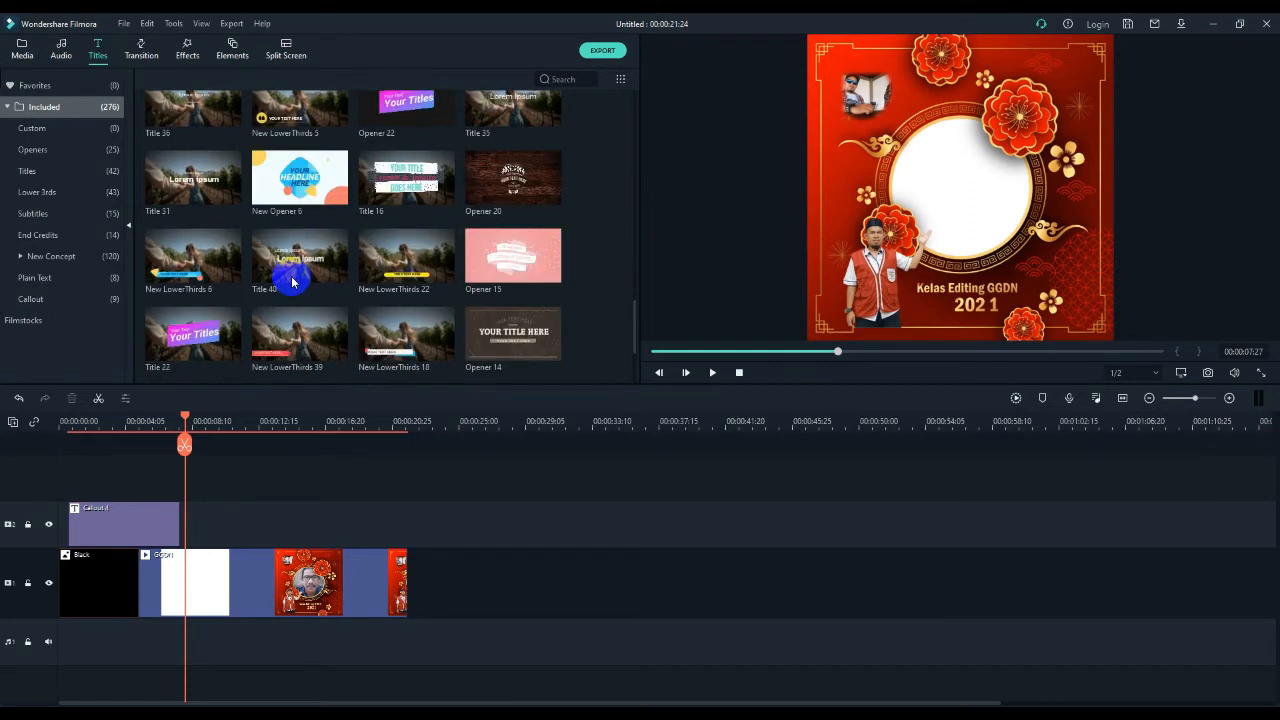
{"action": "scroll", "coordinate": [292, 282], "scroll_direction": "down", "scroll_amount": 2}
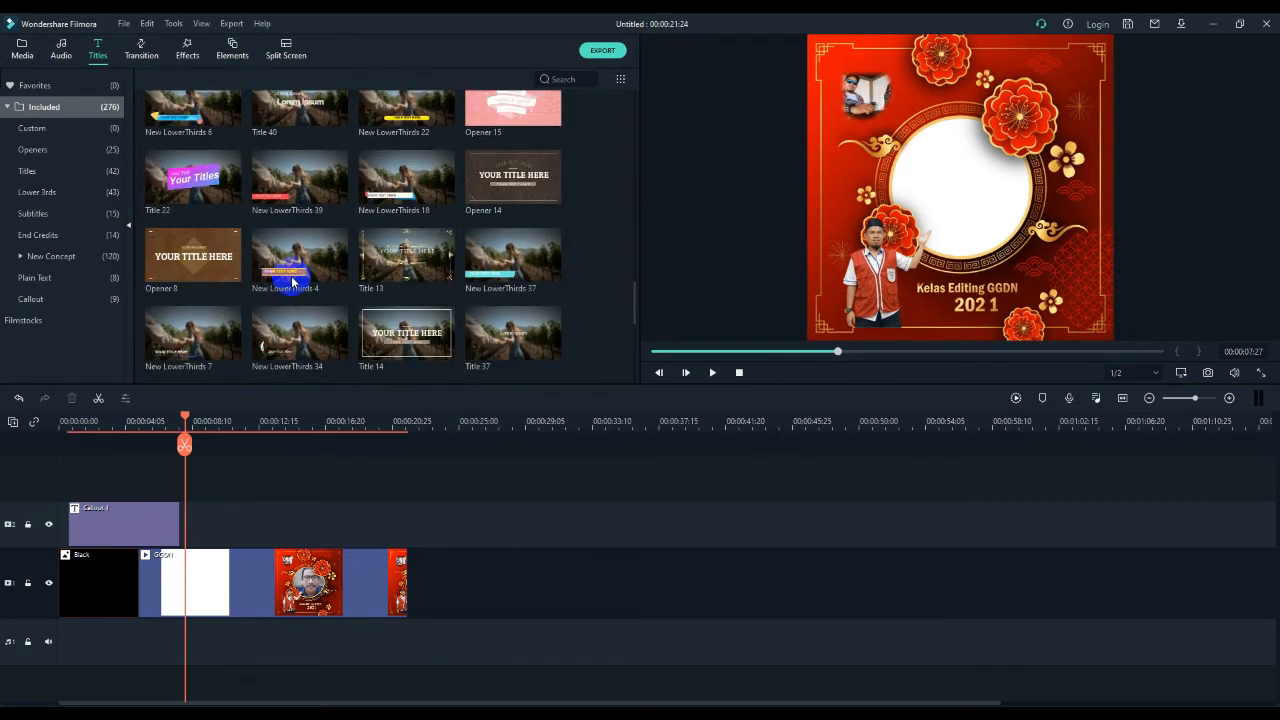
{"action": "scroll", "coordinate": [292, 282], "scroll_direction": "up", "scroll_amount": 3}
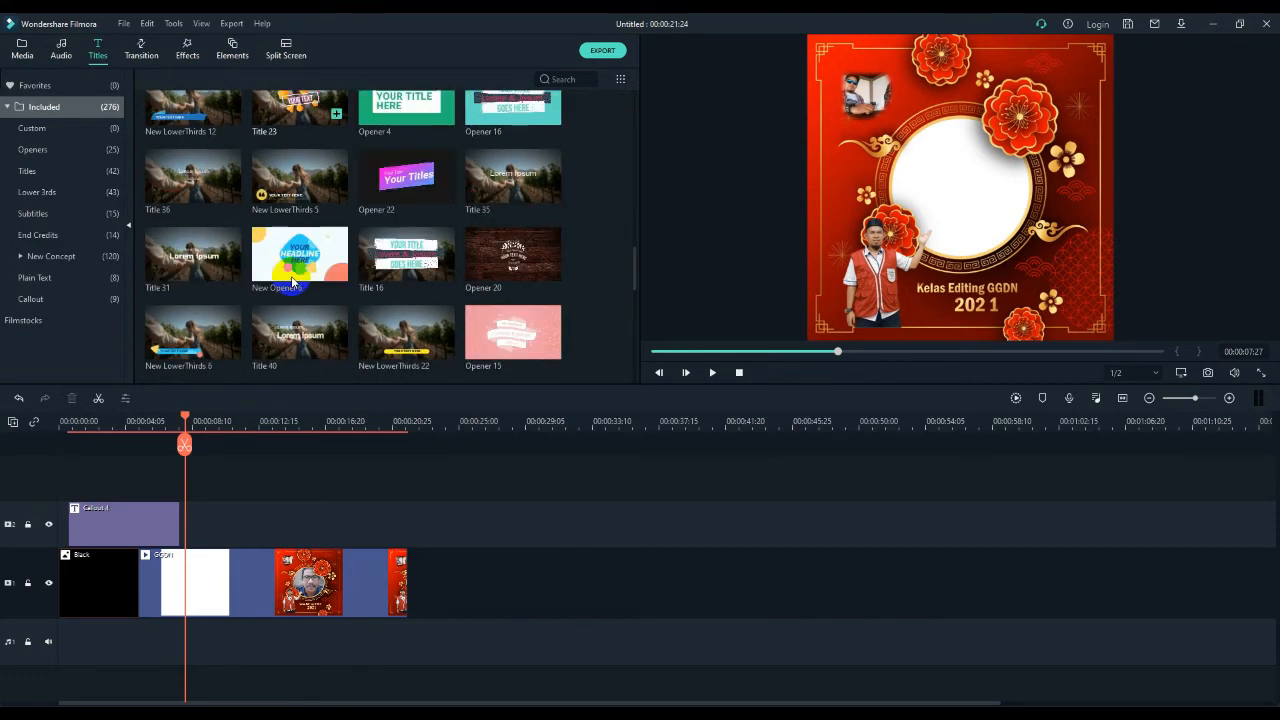
{"action": "scroll", "coordinate": [294, 284], "scroll_direction": "up", "scroll_amount": 3}
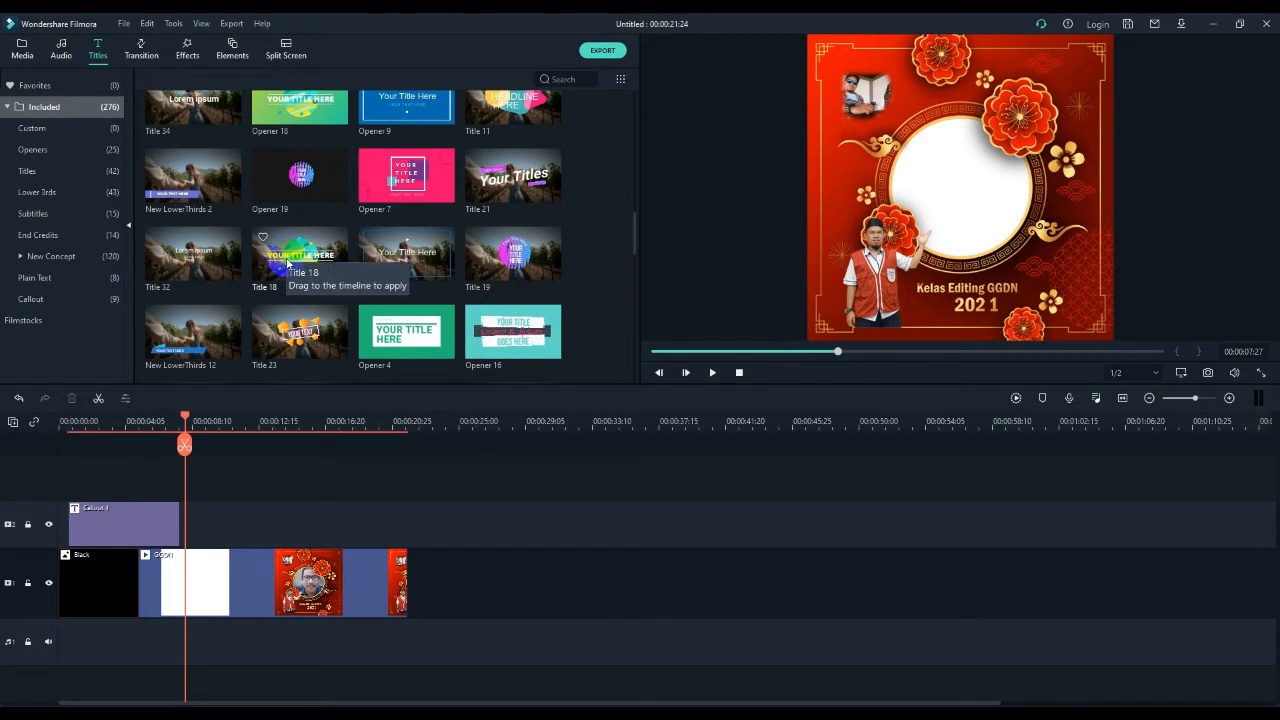
{"action": "left_click_drag", "start_coordinate": [285, 260], "coordinate": [190, 524]}
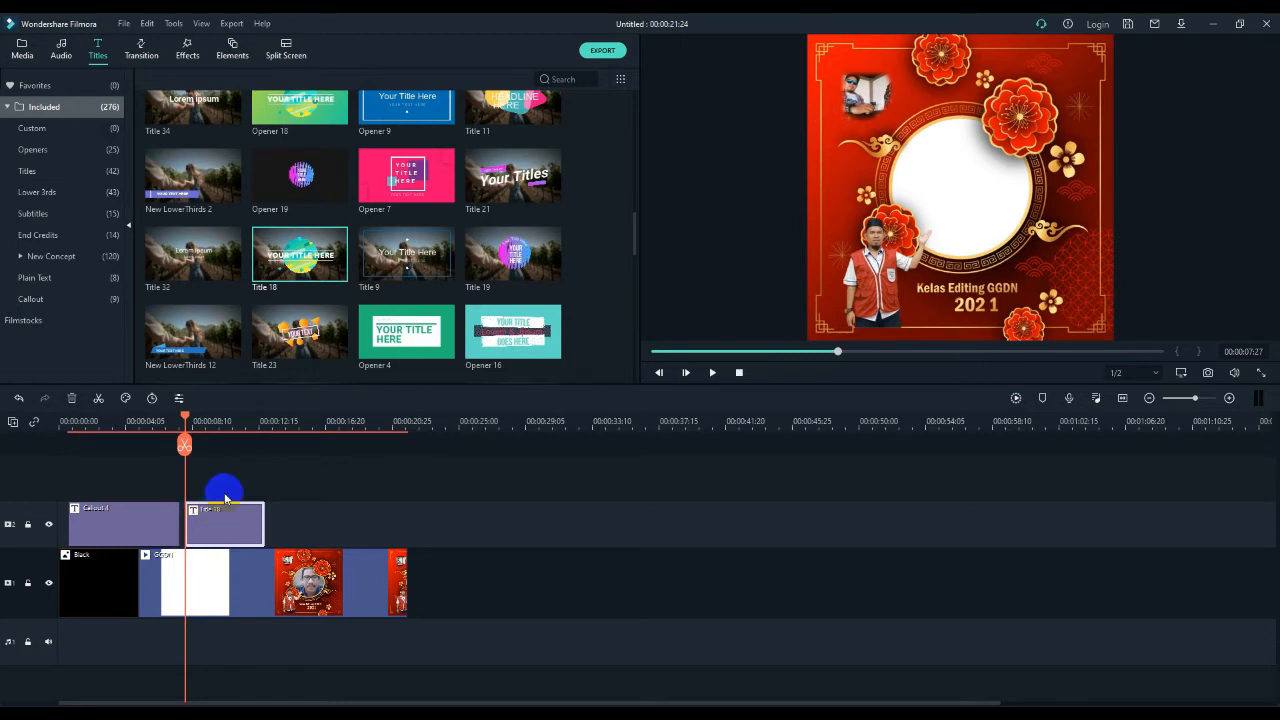
- Replace the "YOUR TITLE HERE" text in Title 18 with "Peserta" and apply the edit
{"action": "double_click", "coordinate": [208, 538]}
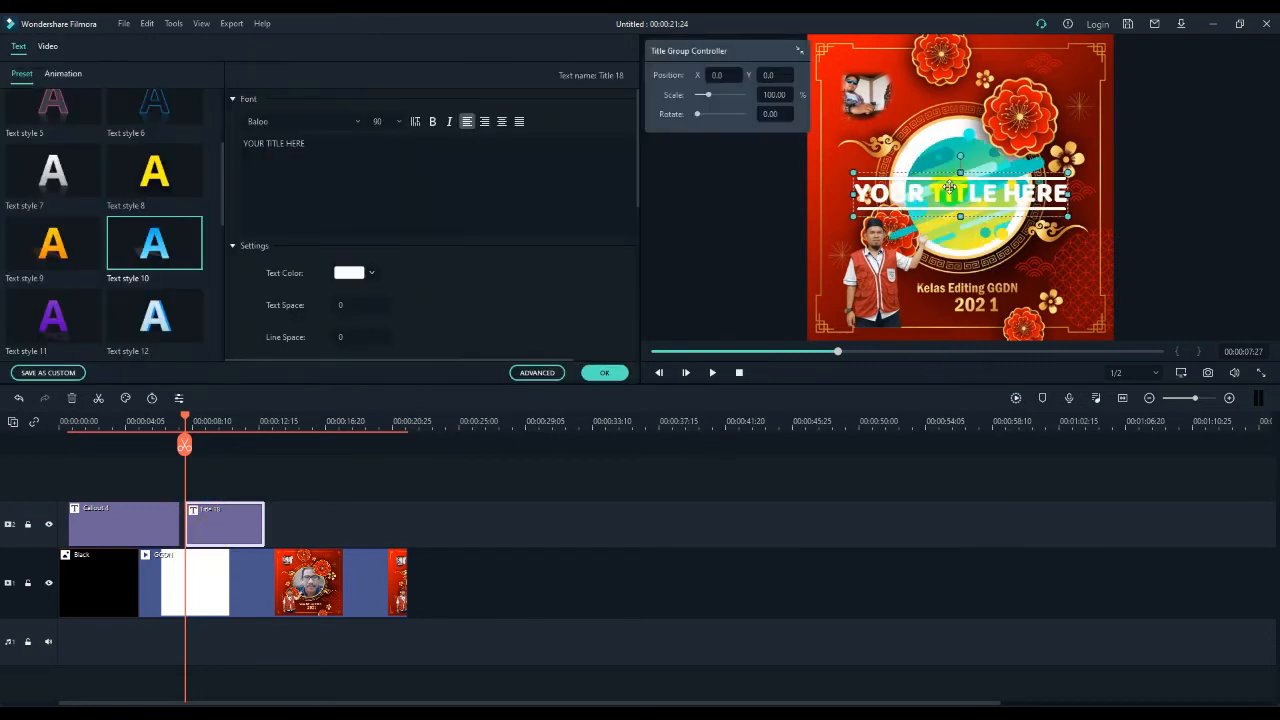
{"action": "left_click", "coordinate": [280, 142]}
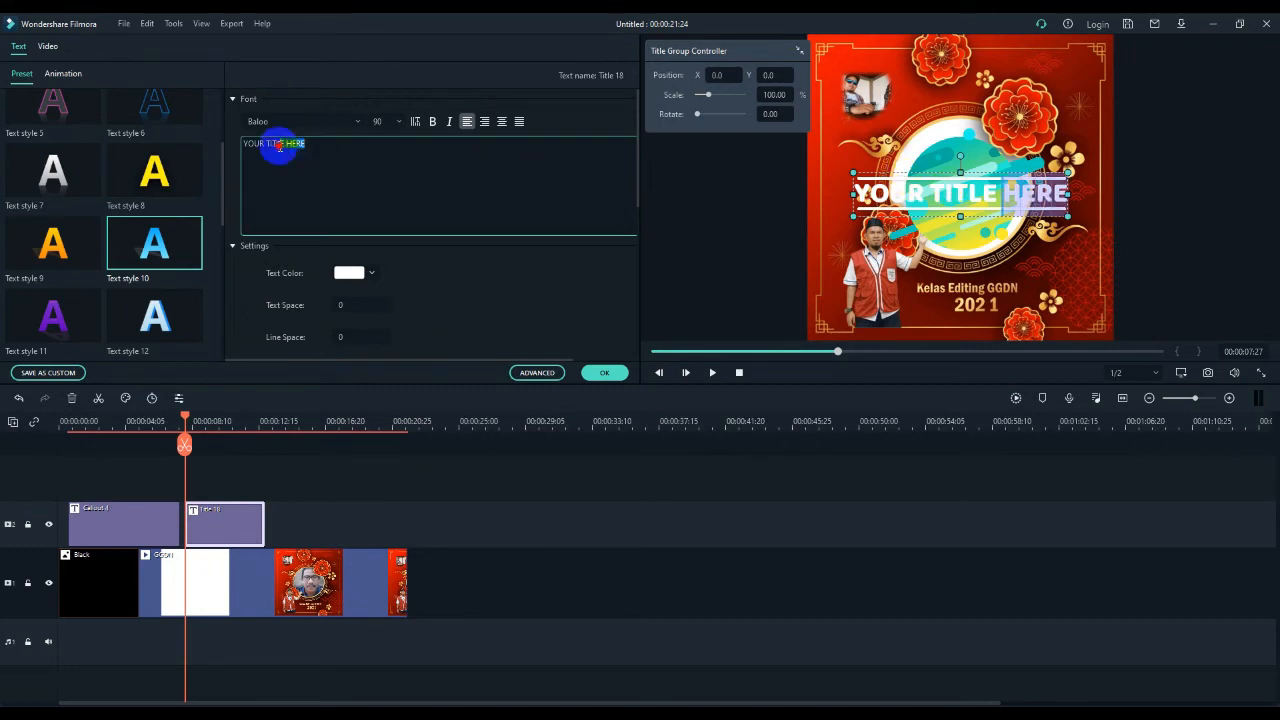
{"action": "key", "text": "ctrl+a"}
{"action": "type", "text": "P"}
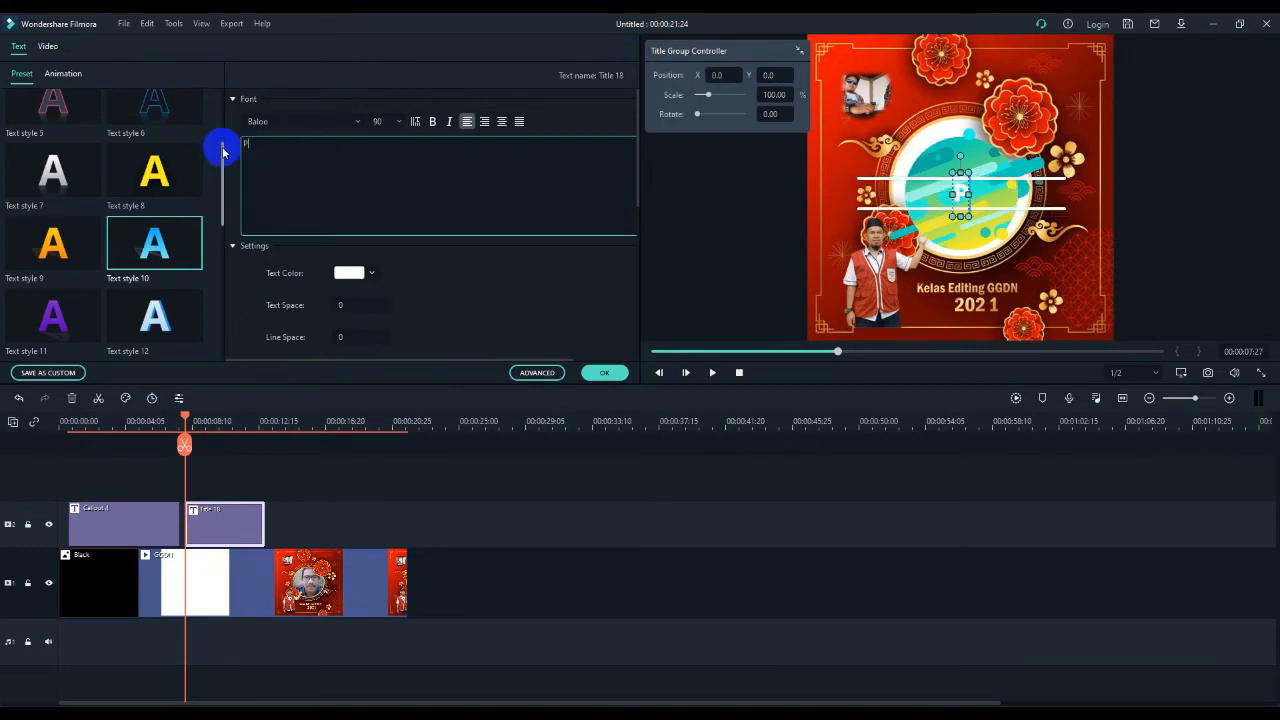
{"action": "type", "text": "esert"}
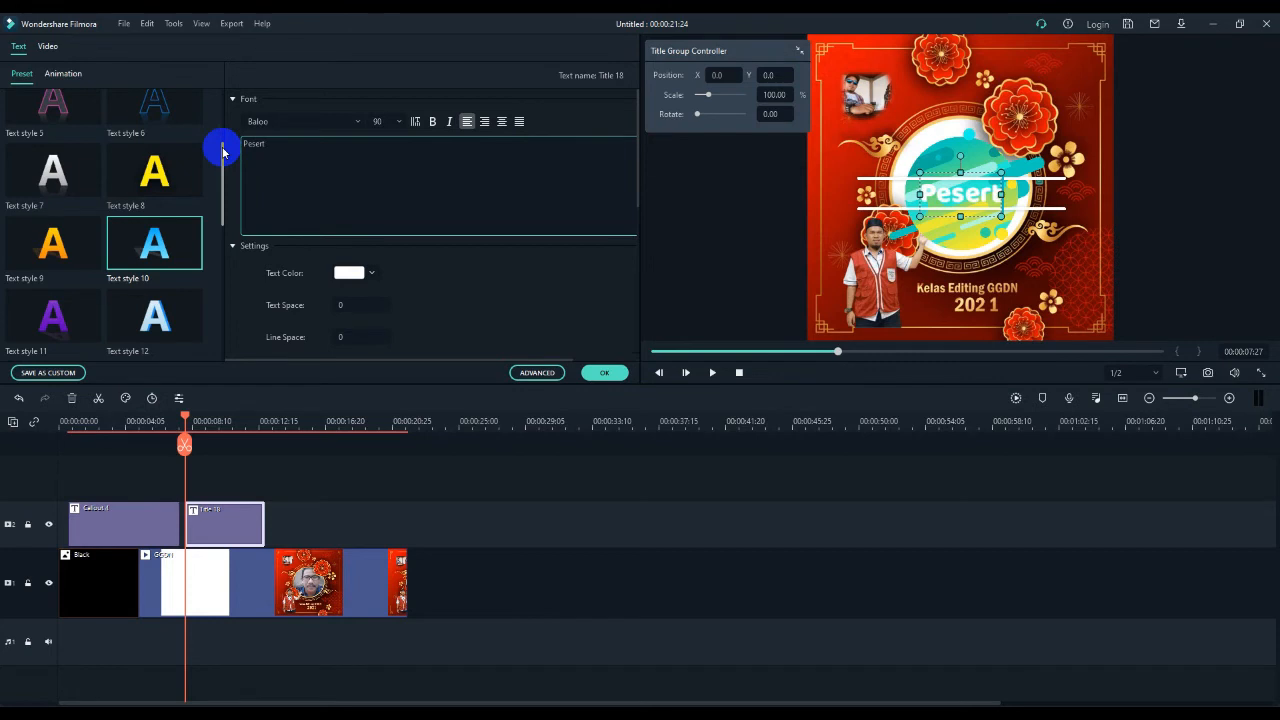
{"action": "type", "text": "a"}
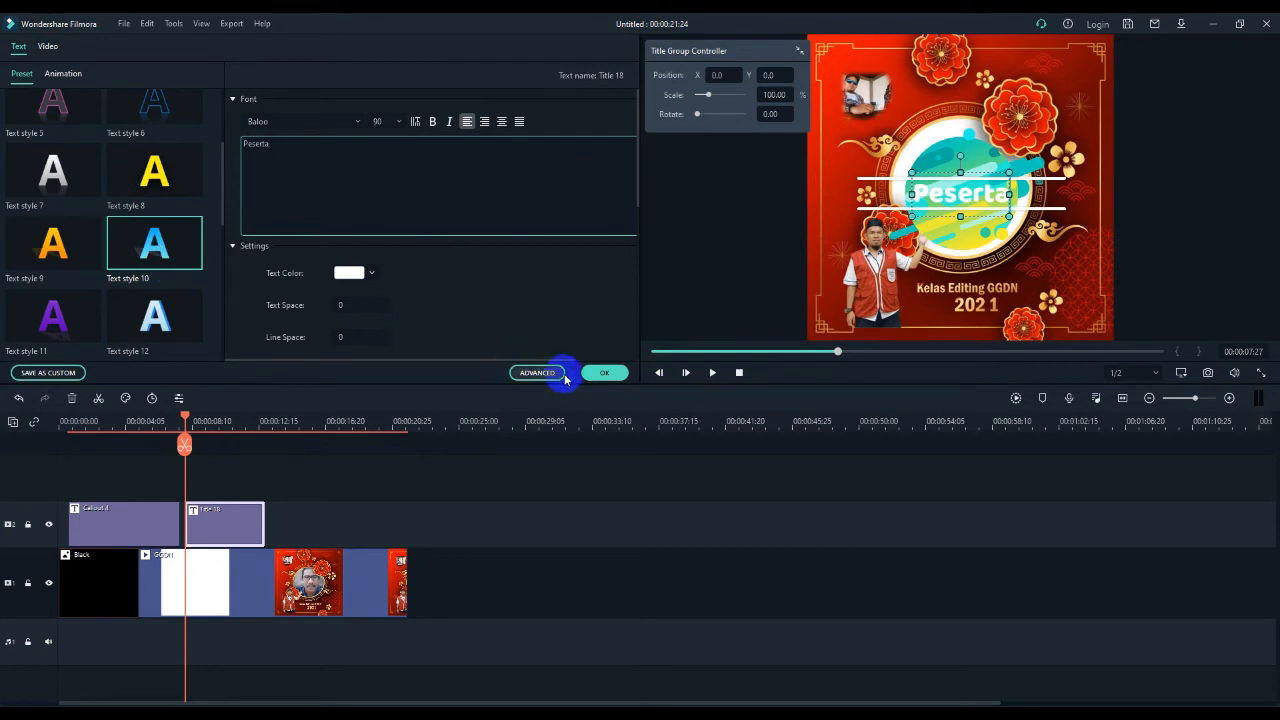
{"action": "left_click", "coordinate": [605, 374]}
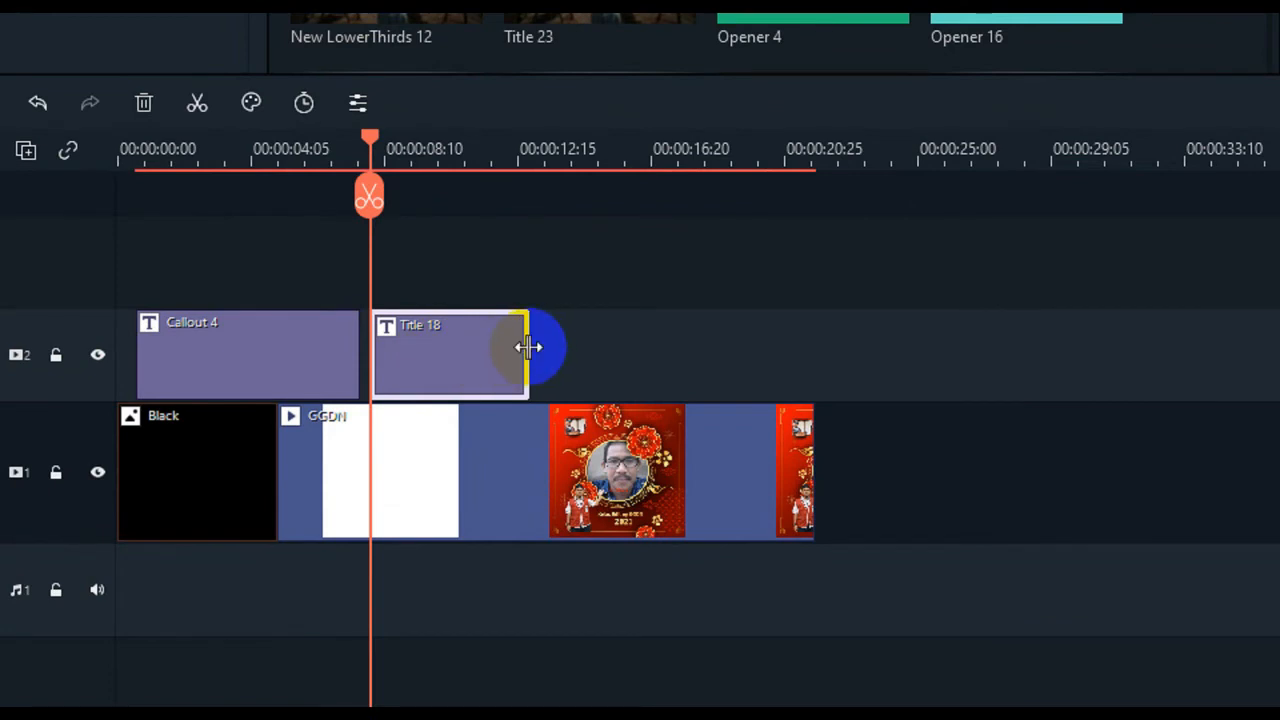
- Shorten the Title 18 clip from its end to a duration of about 2 seconds
{"action": "left_click_drag", "start_coordinate": [527, 352], "coordinate": [428, 350]}
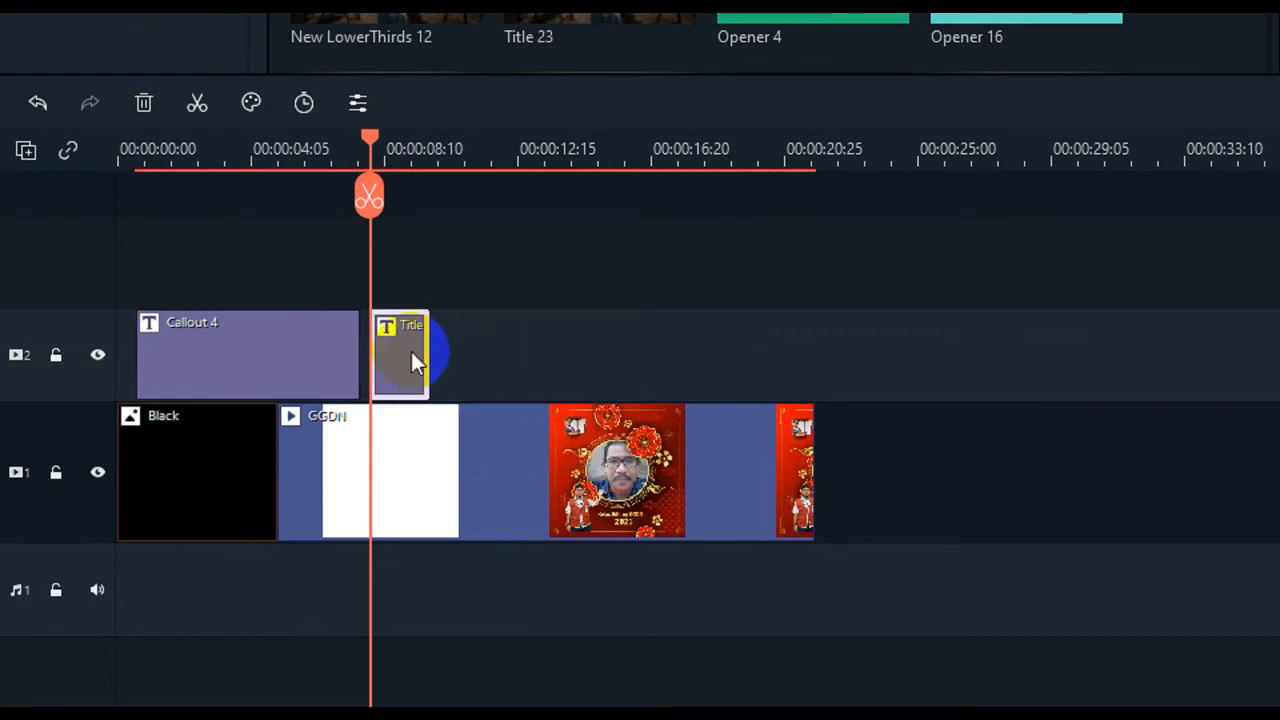
{"action": "mouse_move", "coordinate": [428, 350]}
{"action": "left_mouse_down"}
{"action": "mouse_move", "coordinate": [441, 350]}
{"action": "mouse_move", "coordinate": [430, 350]}
{"action": "left_mouse_up"}
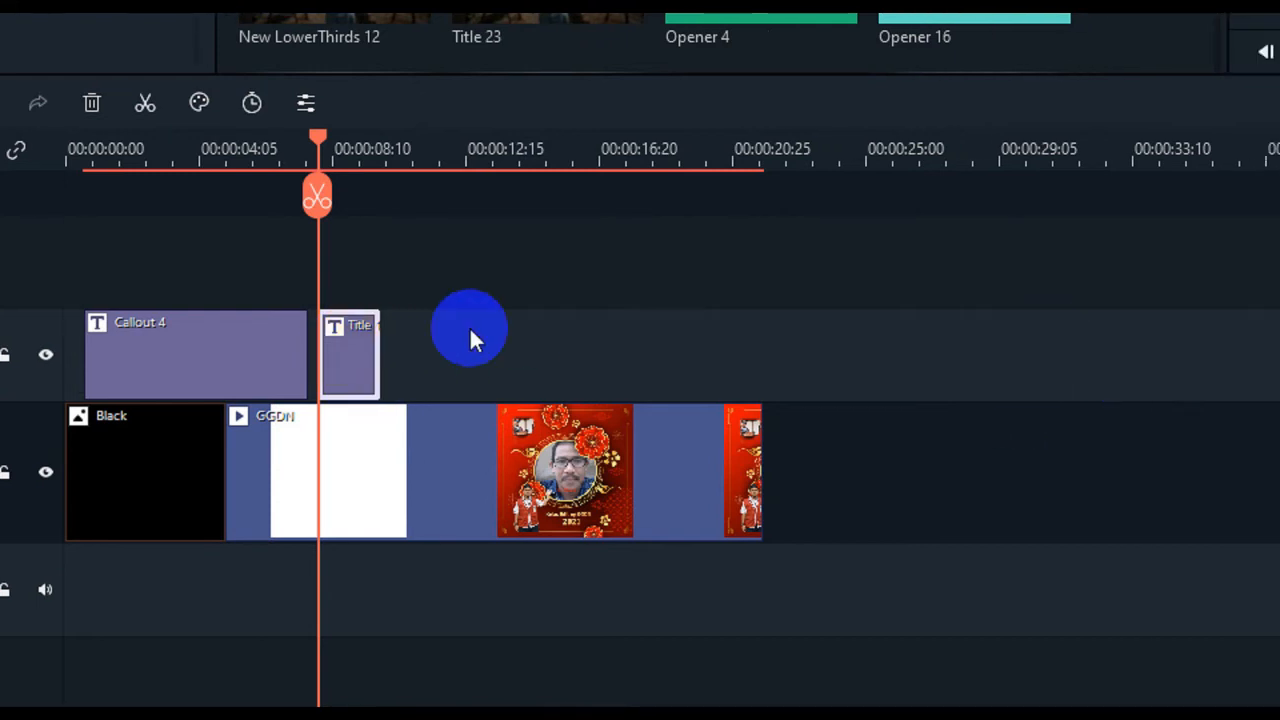
- Open the Title 18 clip for editing and move its circle-and-lines graphic to the upper-left corner of the video frame
{"action": "double_click", "coordinate": [340, 350]}
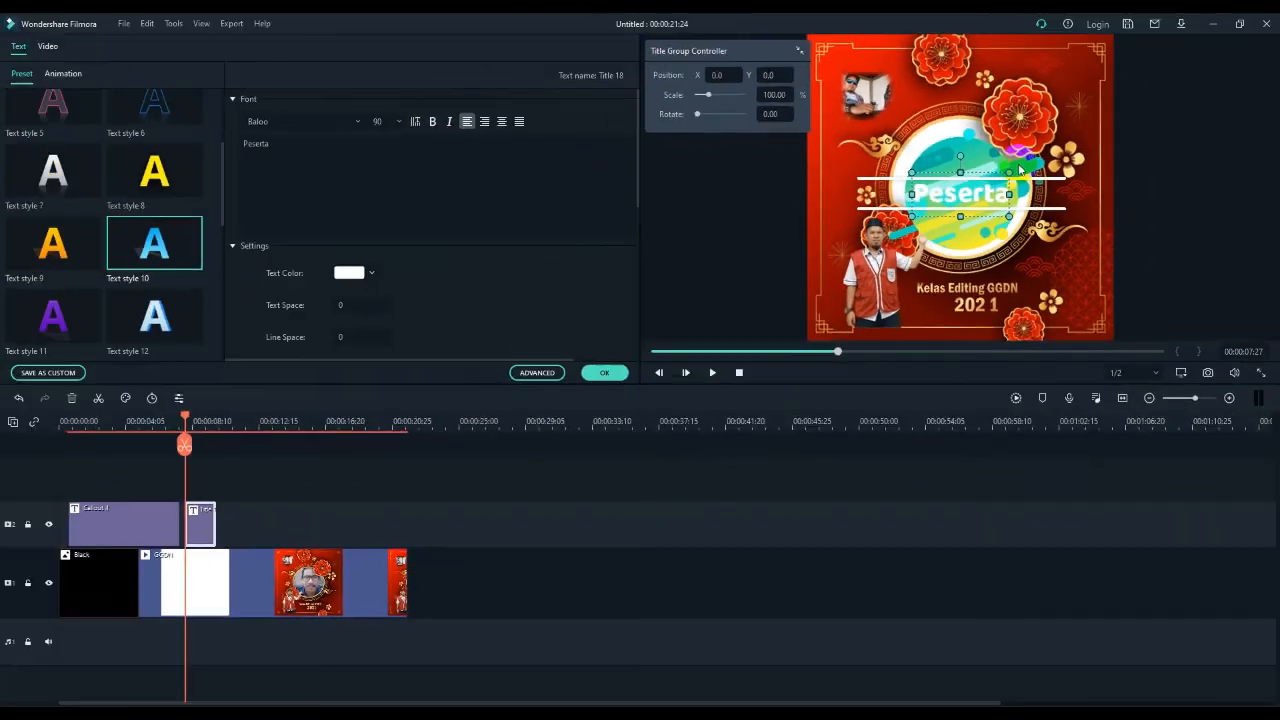
{"action": "left_click", "coordinate": [986, 166]}
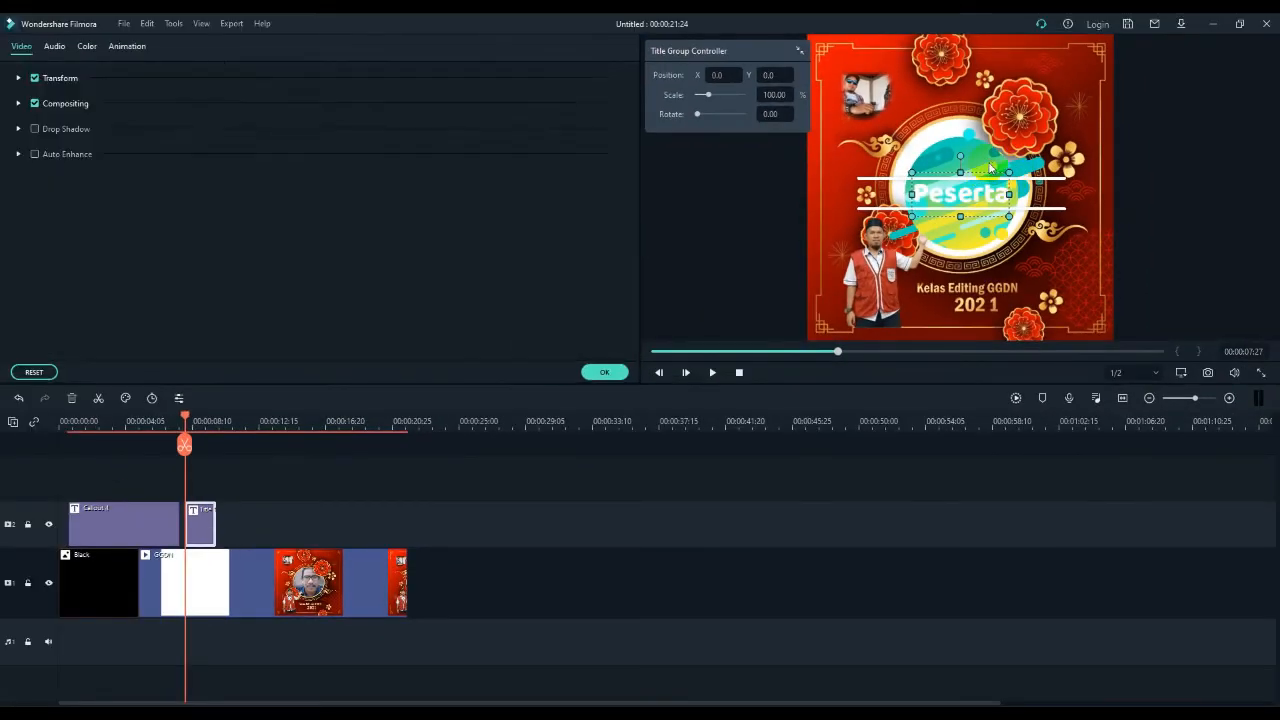
{"action": "left_click_drag", "start_coordinate": [986, 124], "coordinate": [990, 212]}
{"action": "left_click_drag", "start_coordinate": [950, 48], "coordinate": [910, 24]}
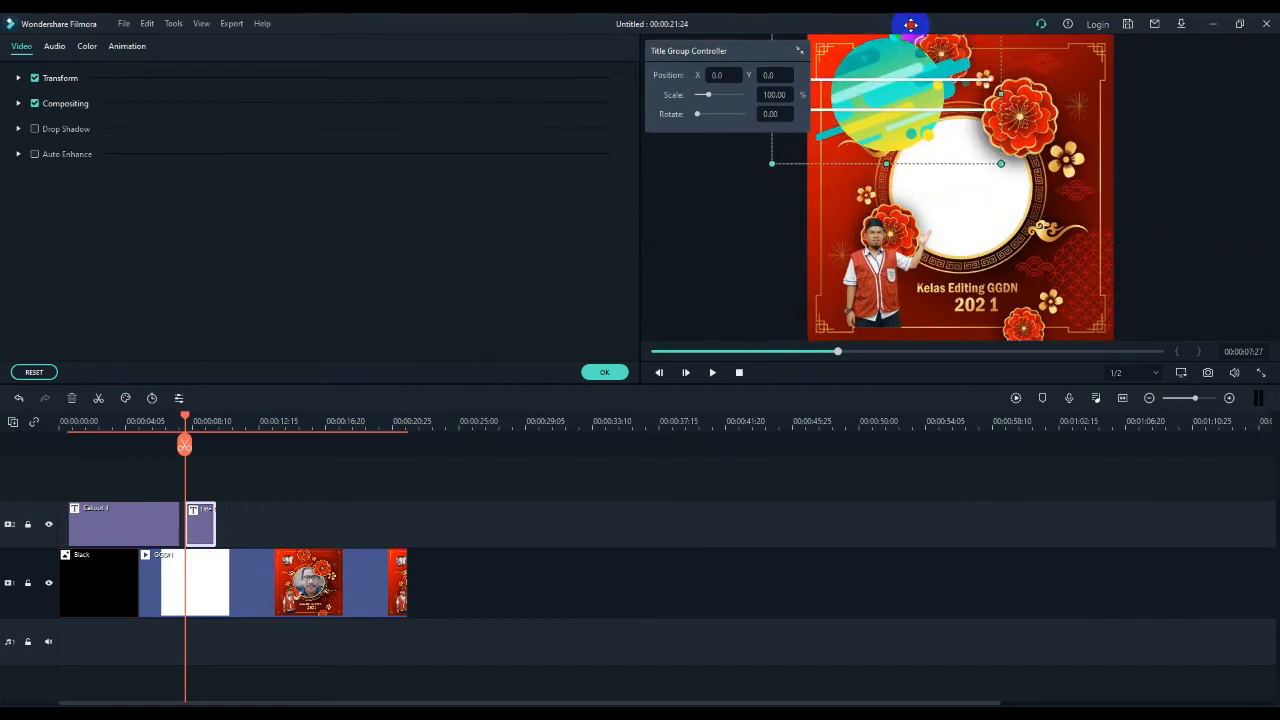
{"action": "left_click_drag", "start_coordinate": [865, 163], "coordinate": [866, 158]}
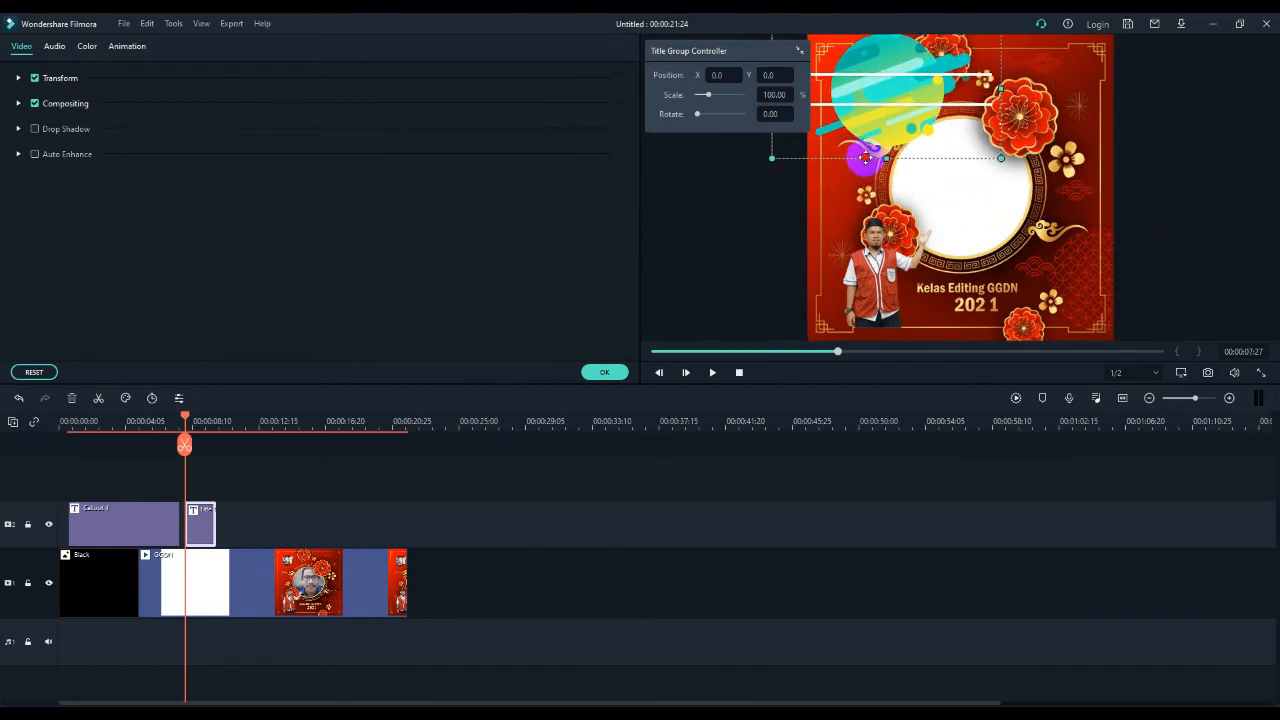
- Move the "Peserta" text onto the centre of the relocated circle graphic and apply the title edit
{"action": "left_click", "coordinate": [945, 195]}
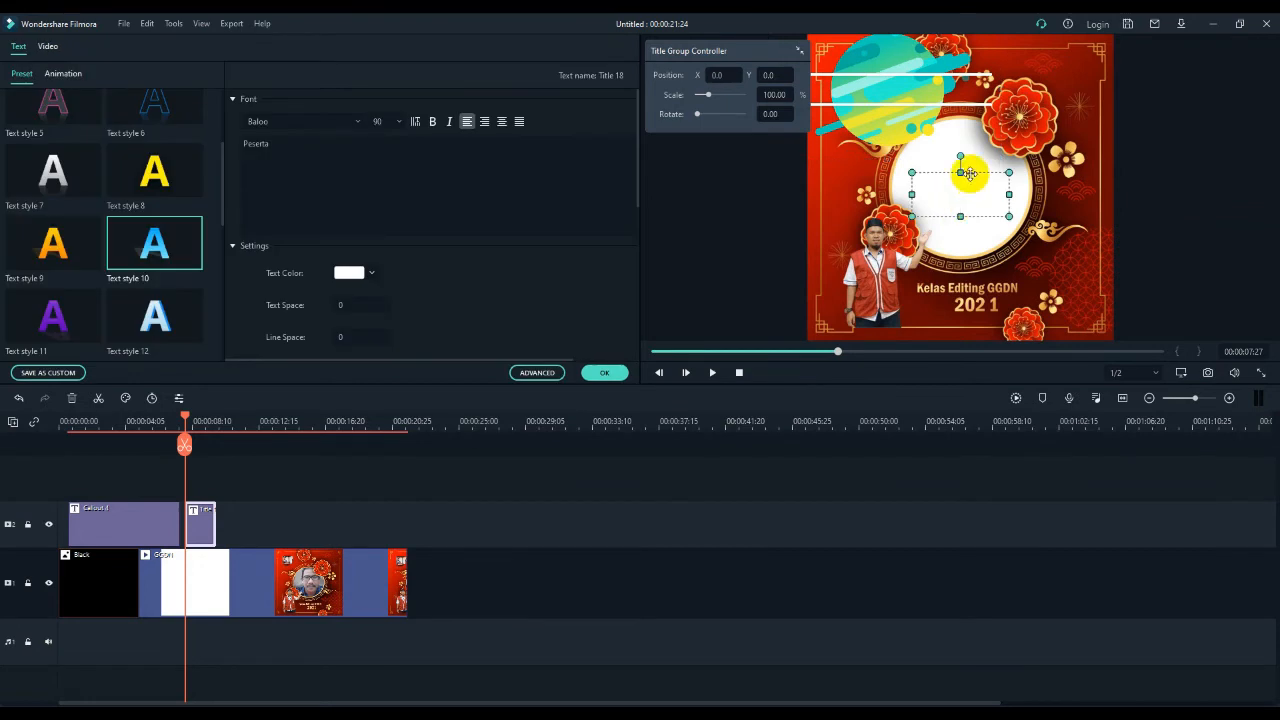
{"action": "left_click_drag", "start_coordinate": [970, 174], "coordinate": [897, 71]}
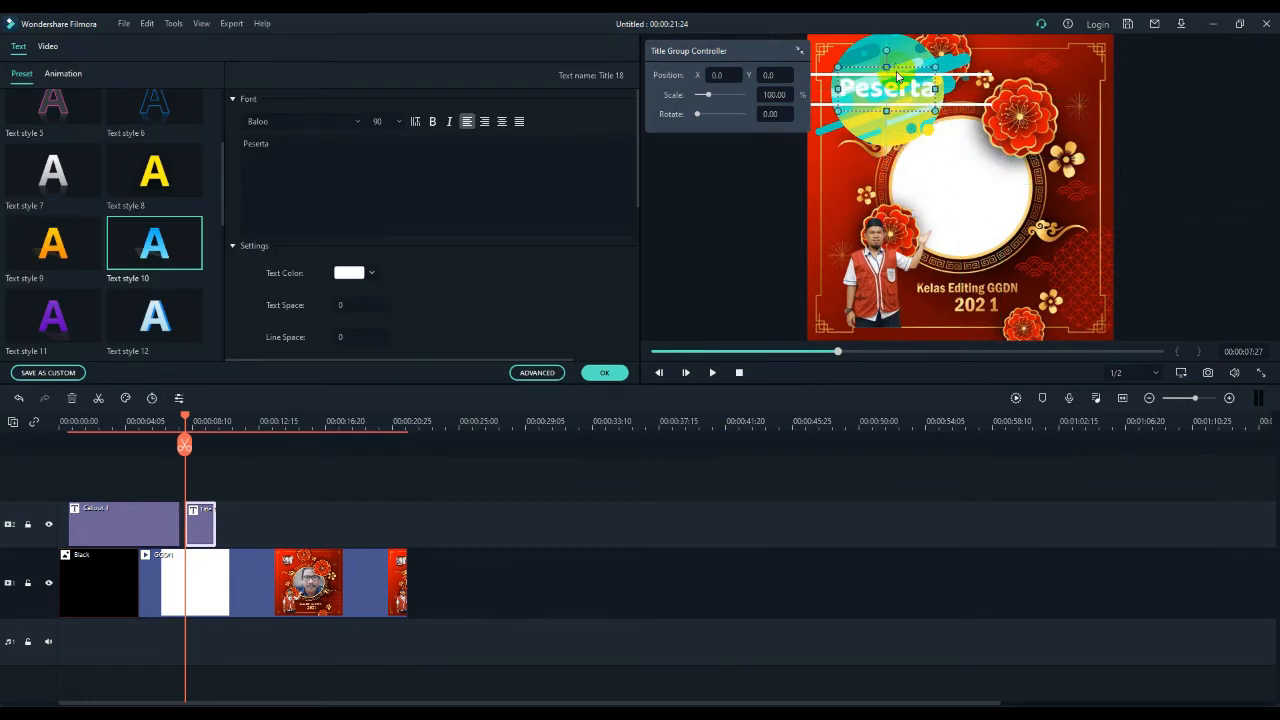
{"action": "left_click", "coordinate": [1080, 110]}
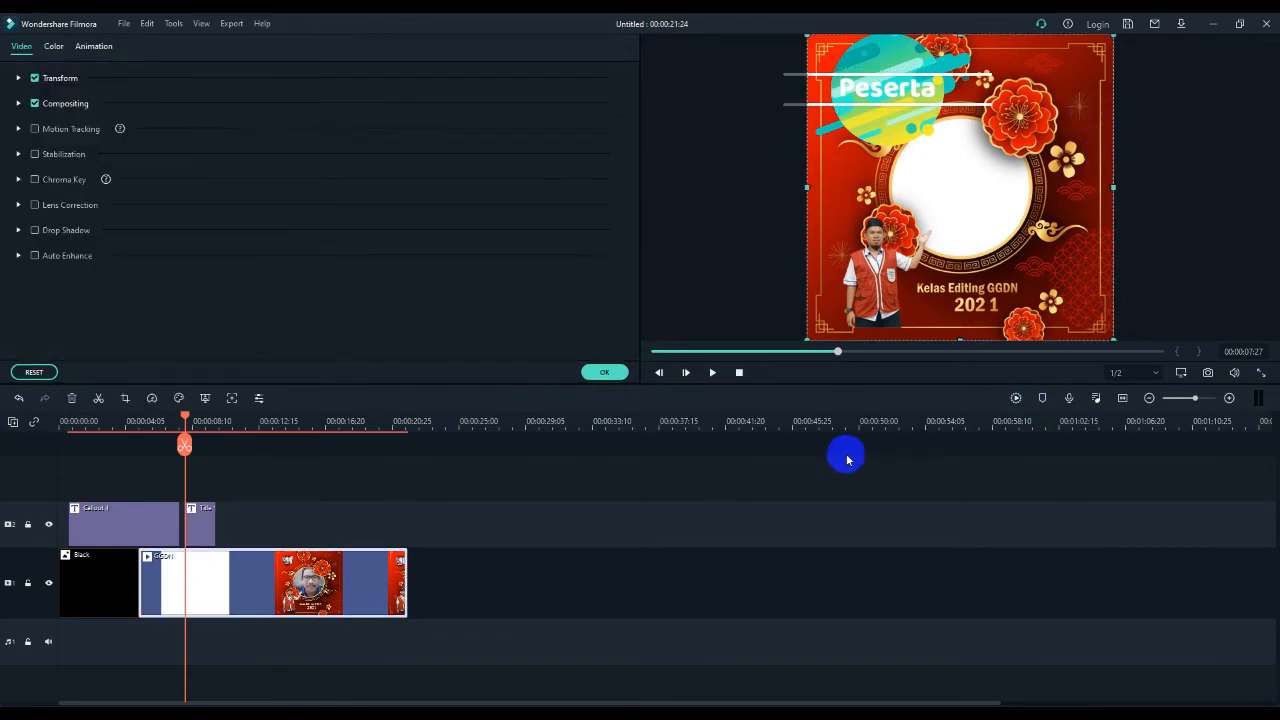
{"action": "left_click", "coordinate": [604, 372]}
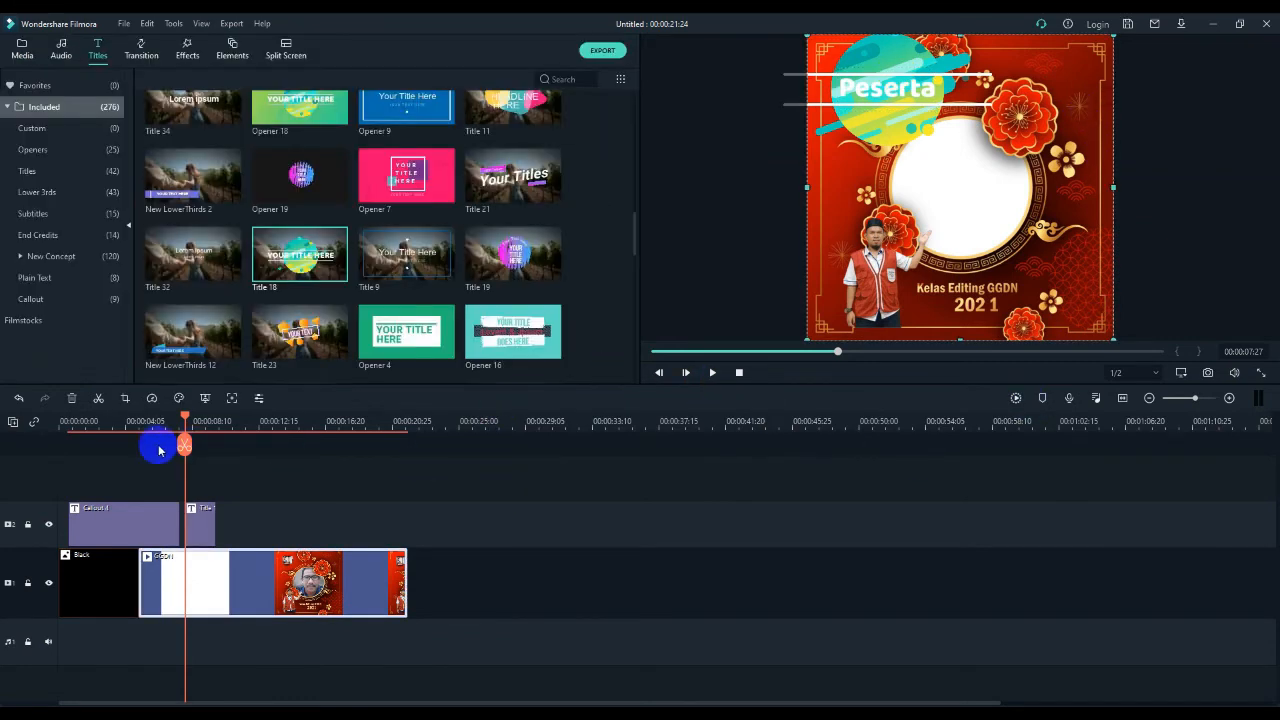
- Play the timeline from 00:00:07:12 through the repositioned "Peserta" title, and stop past its end
{"action": "left_click_drag", "start_coordinate": [183, 417], "coordinate": [177, 417]}
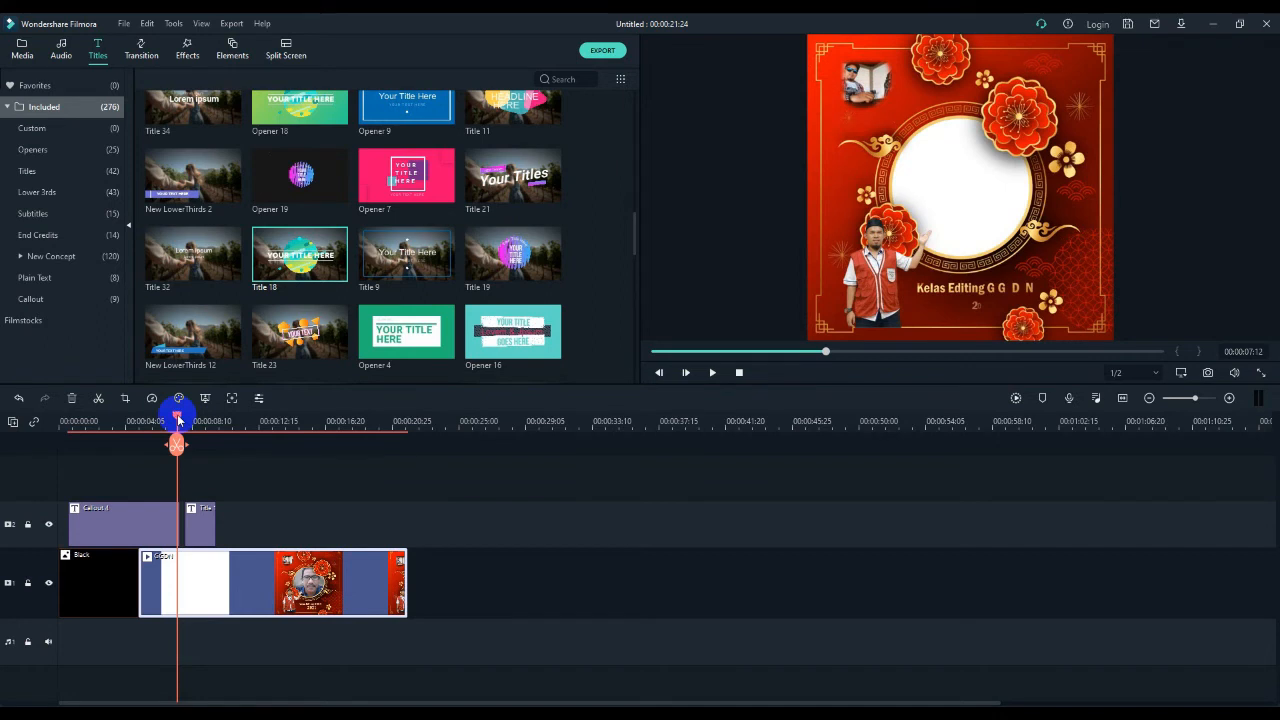
{"action": "key", "text": "space"}
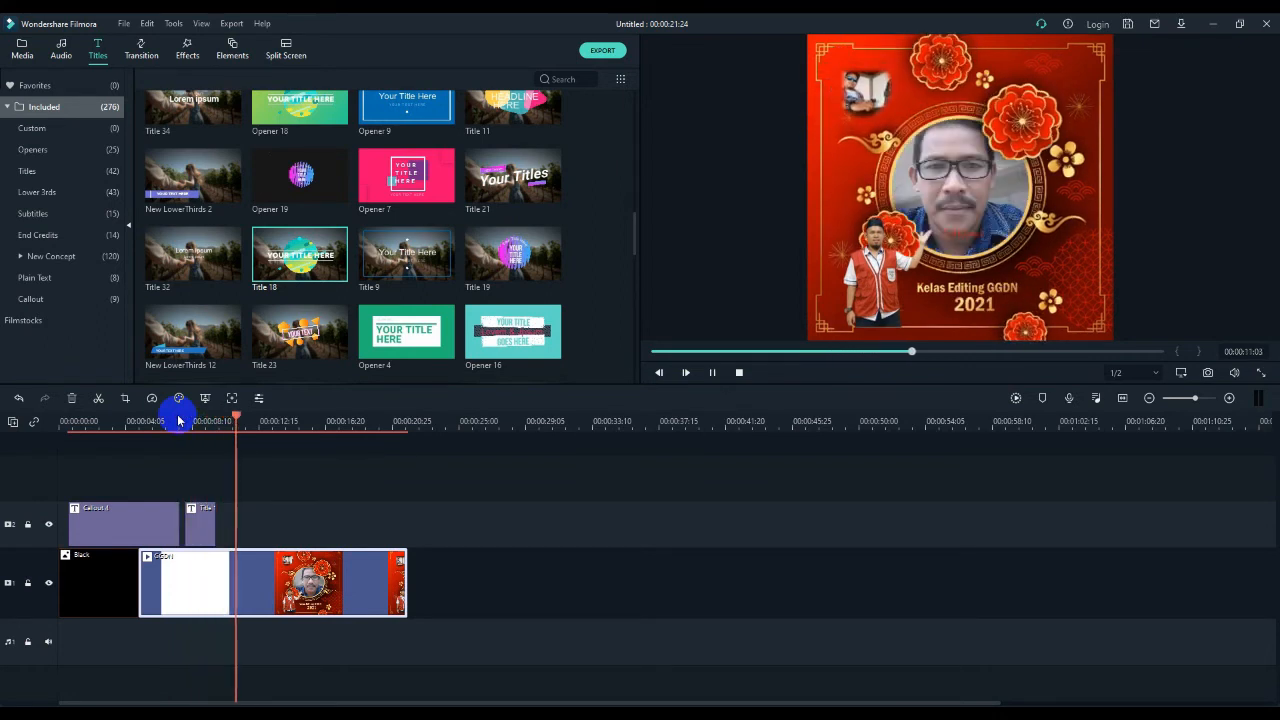
{"action": "key", "text": "space"}
- Extend the end of the Title 18 clip so that it lasts about 4 seconds
{"action": "left_click", "coordinate": [198, 525]}
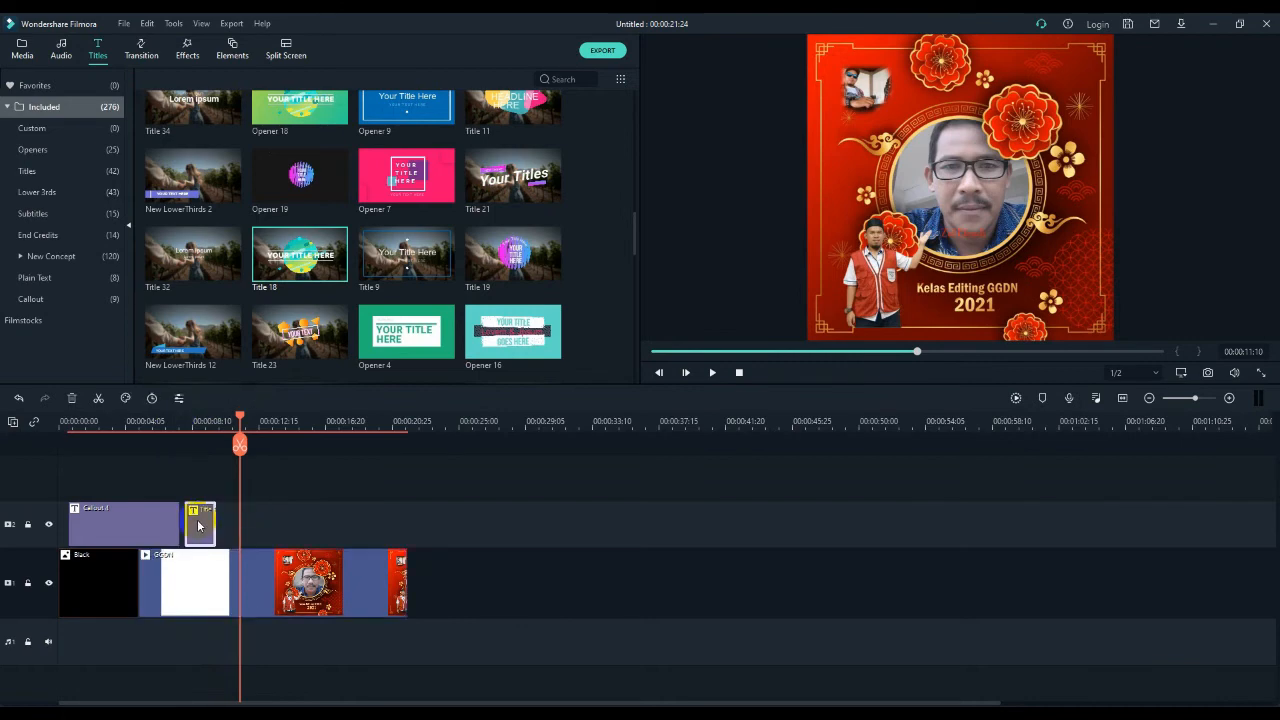
{"action": "left_click_drag", "start_coordinate": [237, 417], "coordinate": [202, 423]}
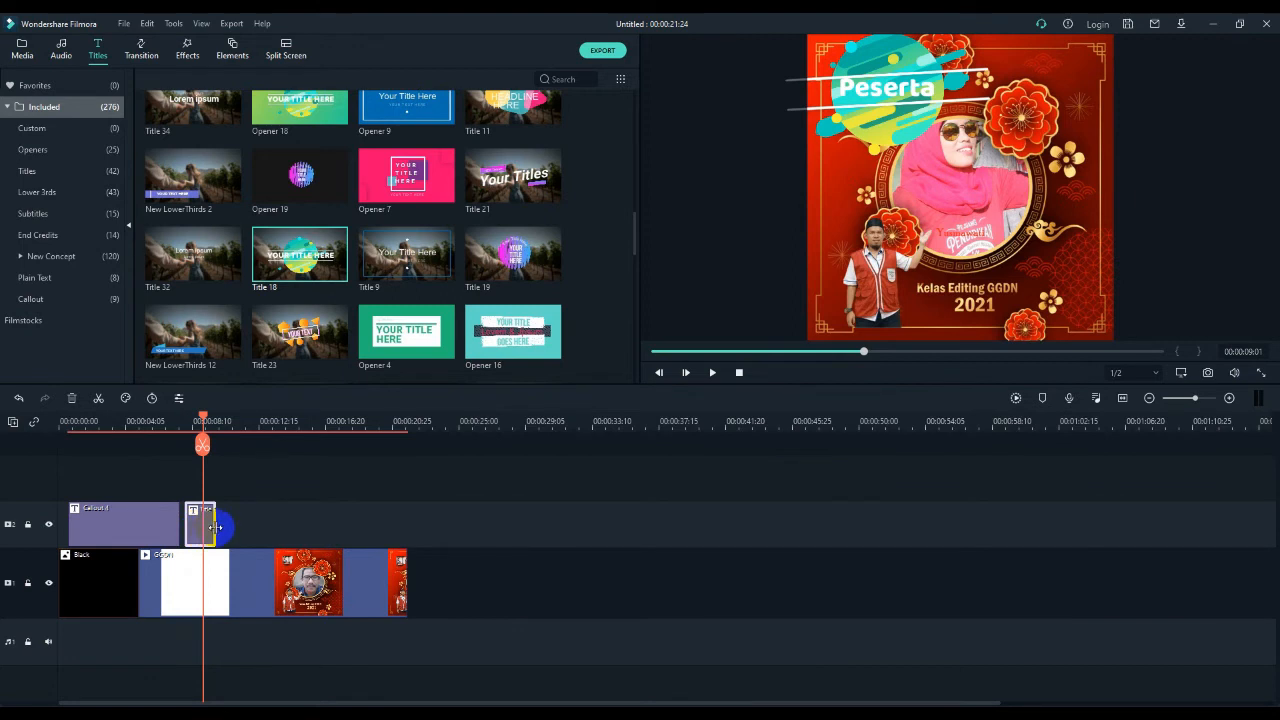
{"action": "left_click_drag", "start_coordinate": [215, 527], "coordinate": [253, 527]}
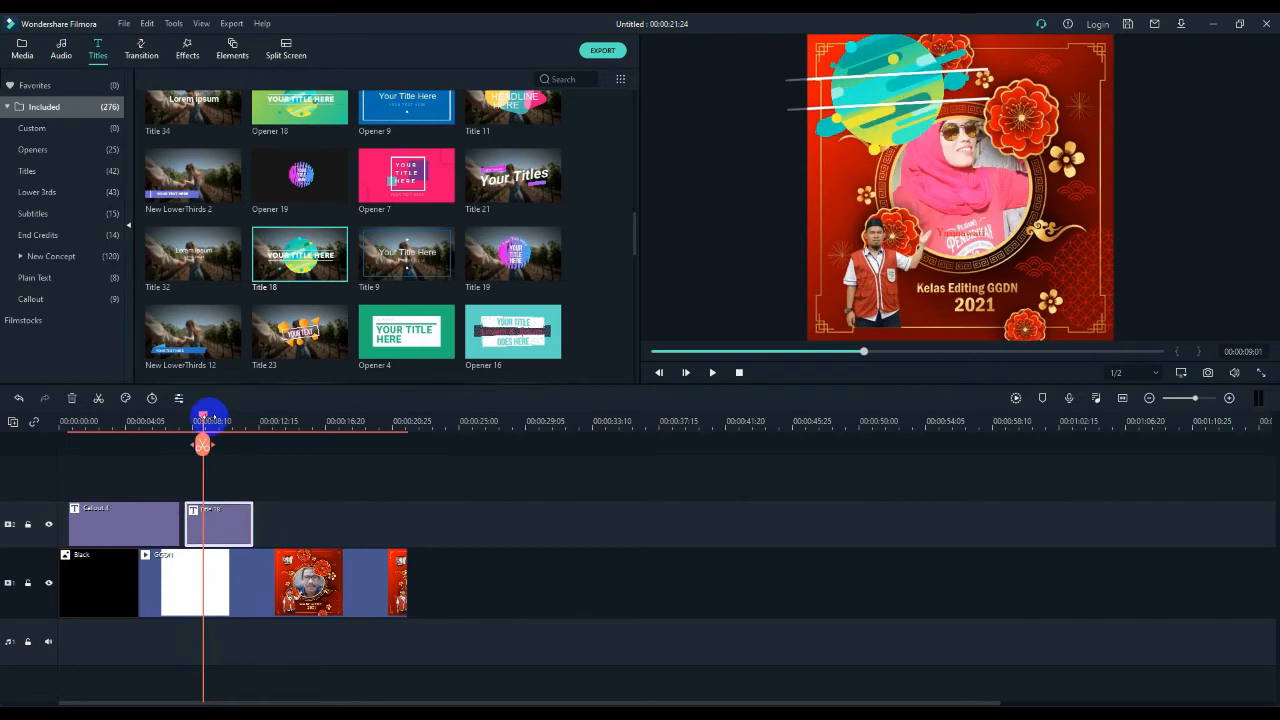
- Play the timeline through the lengthened "Peserta" title, stop at 00:00:17:04, and return the playhead to the beginning
{"action": "mouse_move", "coordinate": [202, 415]}
{"action": "left_mouse_down"}
{"action": "mouse_move", "coordinate": [180, 417]}
{"action": "mouse_move", "coordinate": [189, 427]}
{"action": "left_mouse_up"}
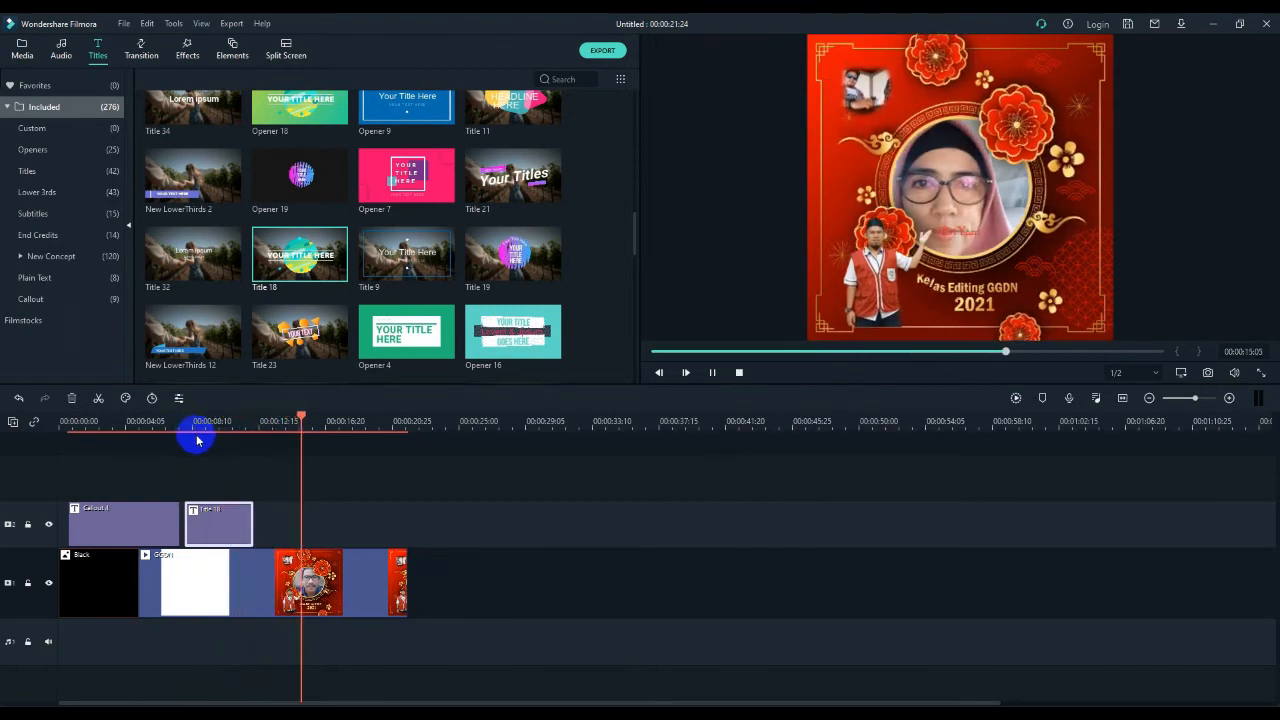
{"action": "left_click", "coordinate": [331, 418]}
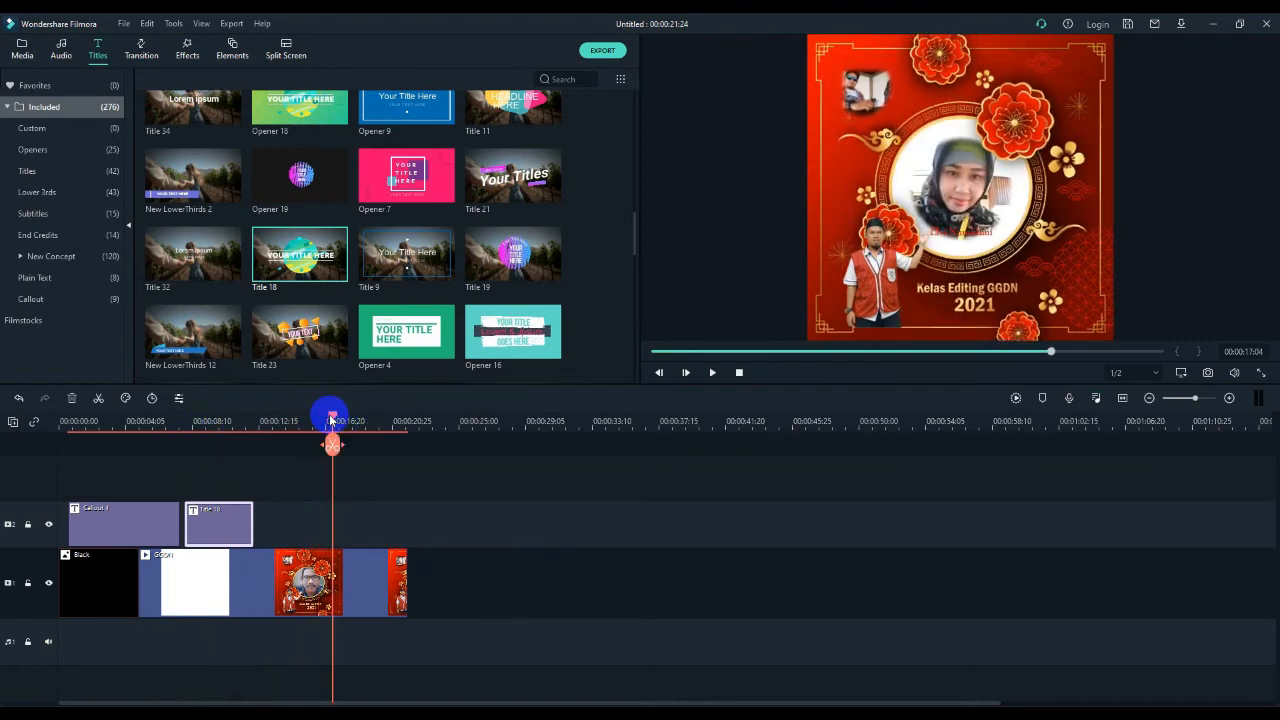
{"action": "left_click_drag", "start_coordinate": [333, 418], "coordinate": [62, 440]}
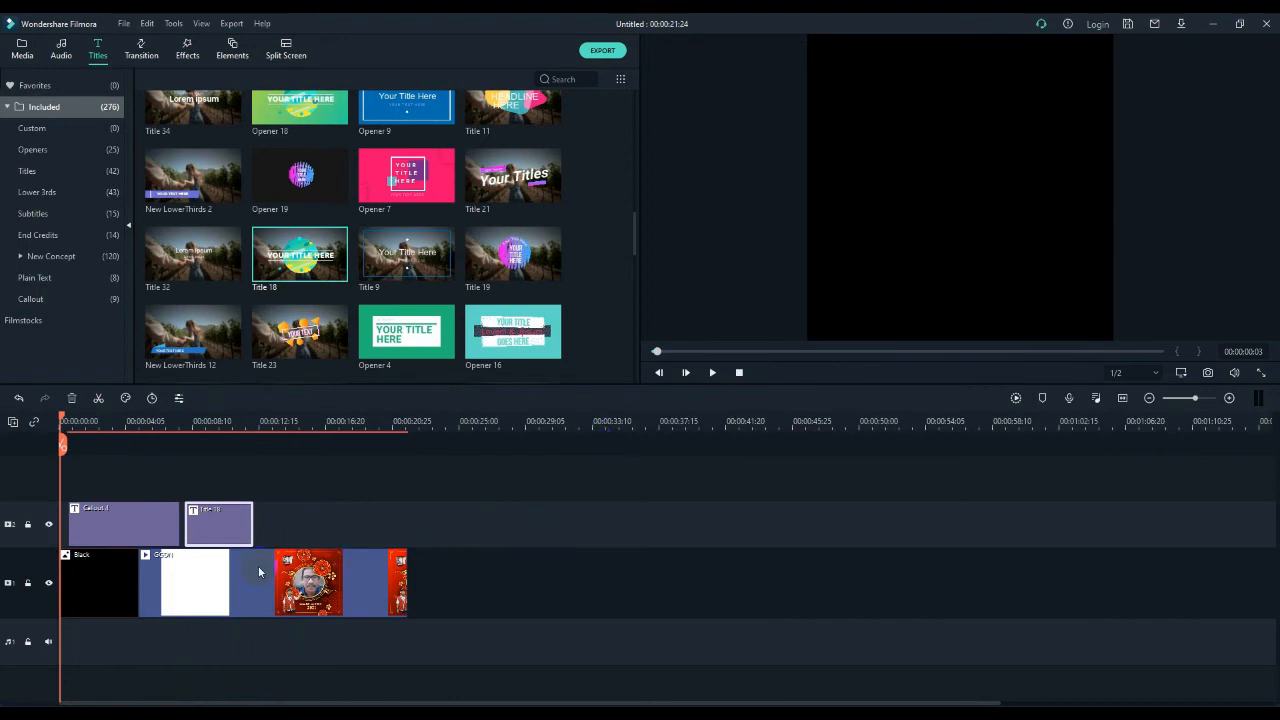
- Find the Film 3 effect and place it on a new track above Callout 4, starting at 00:00:00:11
{"action": "left_click", "coordinate": [105, 585]}
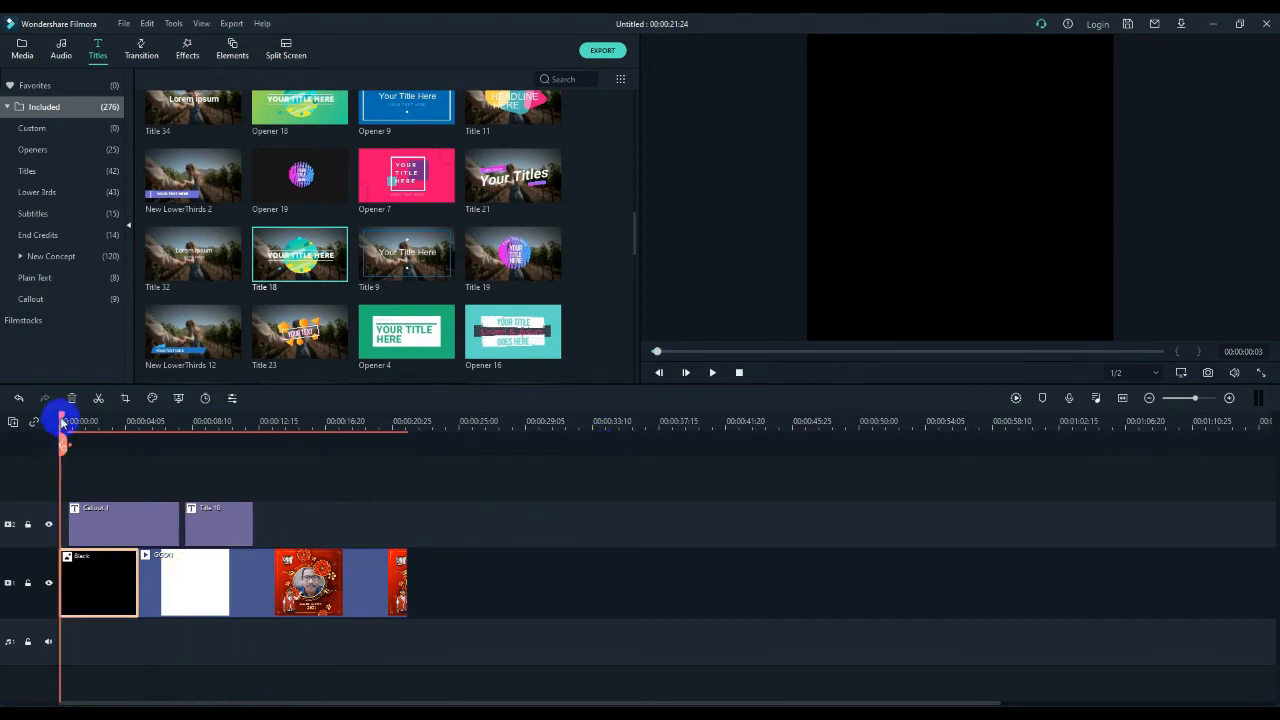
{"action": "left_click_drag", "start_coordinate": [60, 421], "coordinate": [64, 421]}
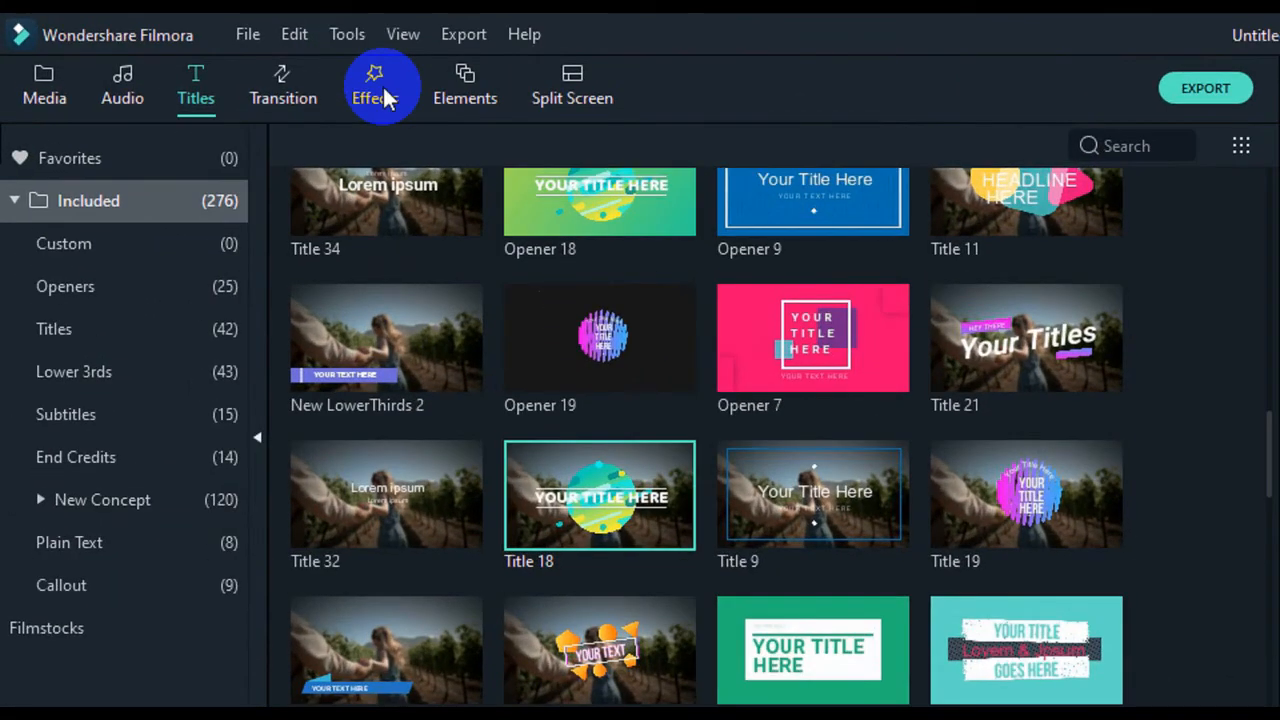
{"action": "left_click", "coordinate": [385, 100]}
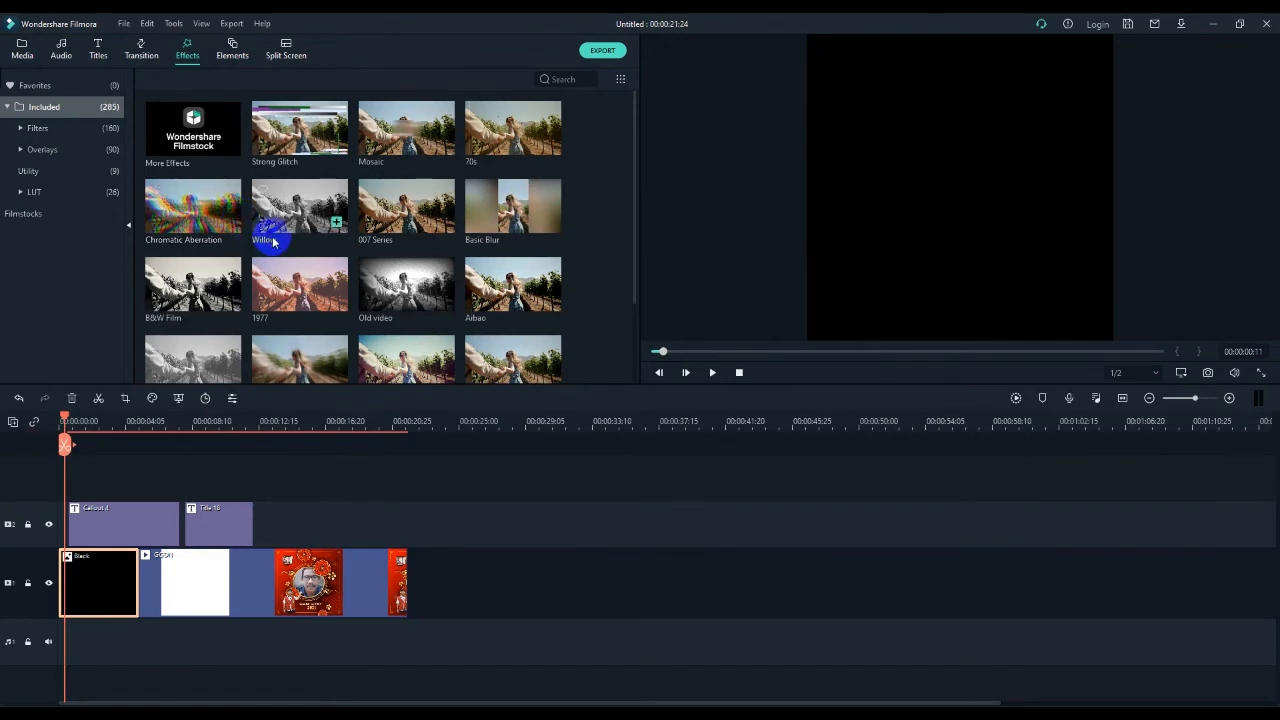
{"action": "scroll", "coordinate": [370, 238], "scroll_direction": "down", "scroll_amount": 5}
{"action": "scroll", "coordinate": [370, 238], "scroll_direction": "down", "scroll_amount": 2}
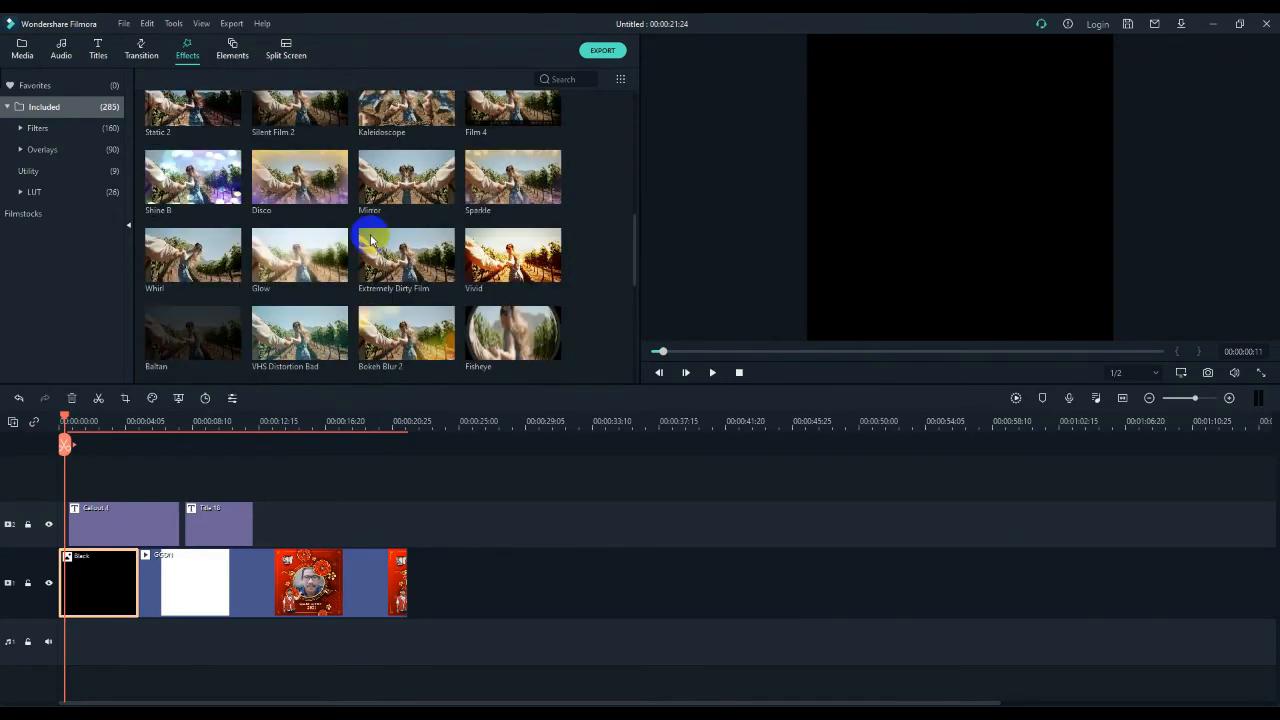
{"action": "scroll", "coordinate": [375, 245], "scroll_direction": "up", "scroll_amount": 1}
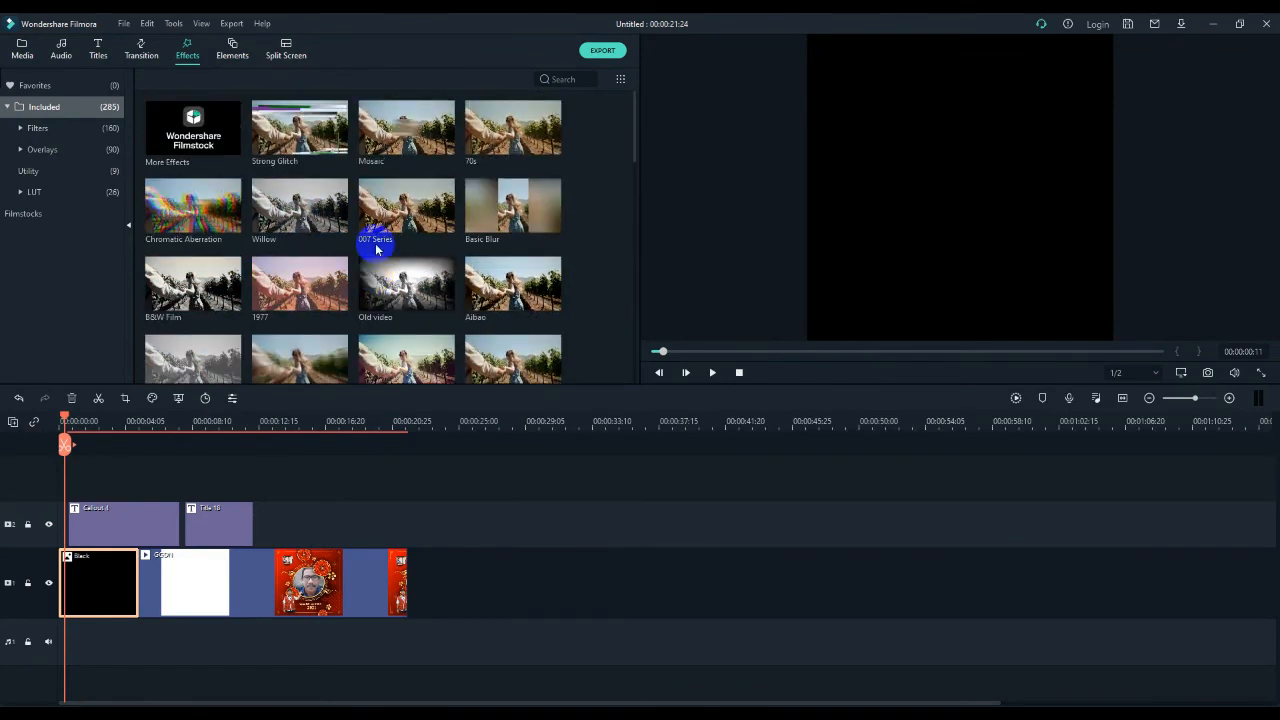
{"action": "scroll", "coordinate": [375, 248], "scroll_direction": "down", "scroll_amount": 10}
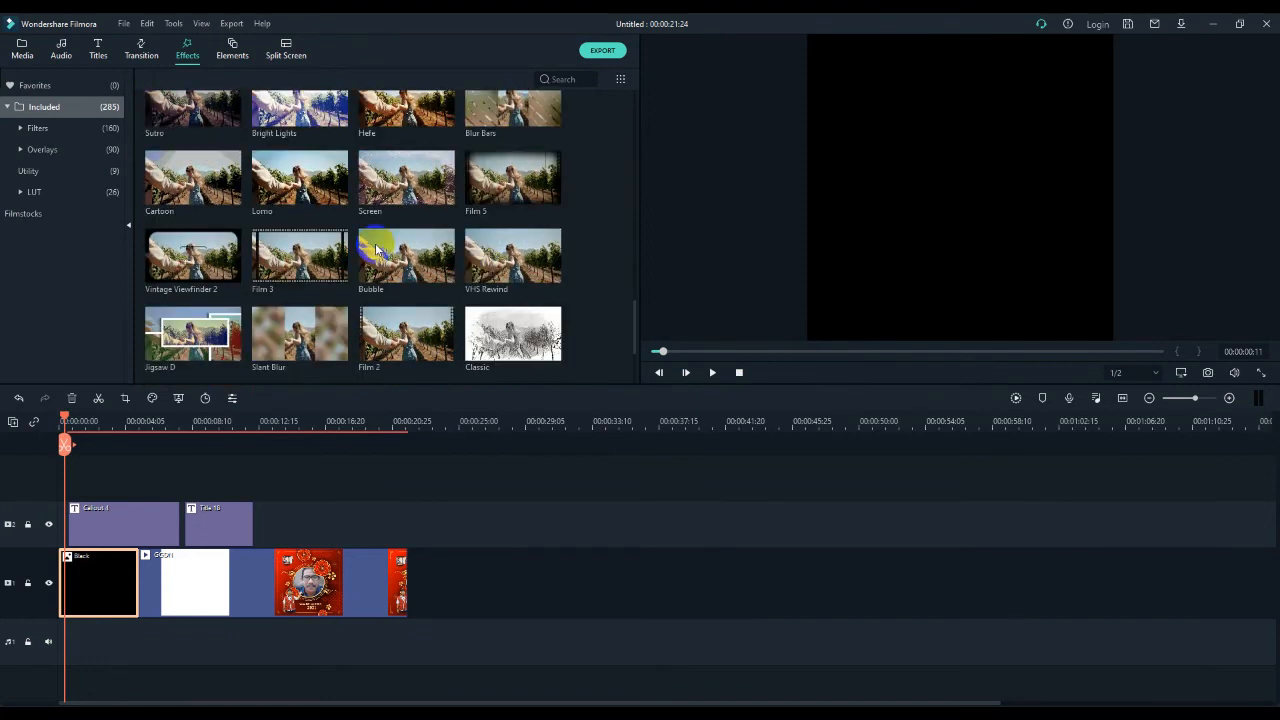
{"action": "scroll", "coordinate": [375, 248], "scroll_direction": "down", "scroll_amount": 3}
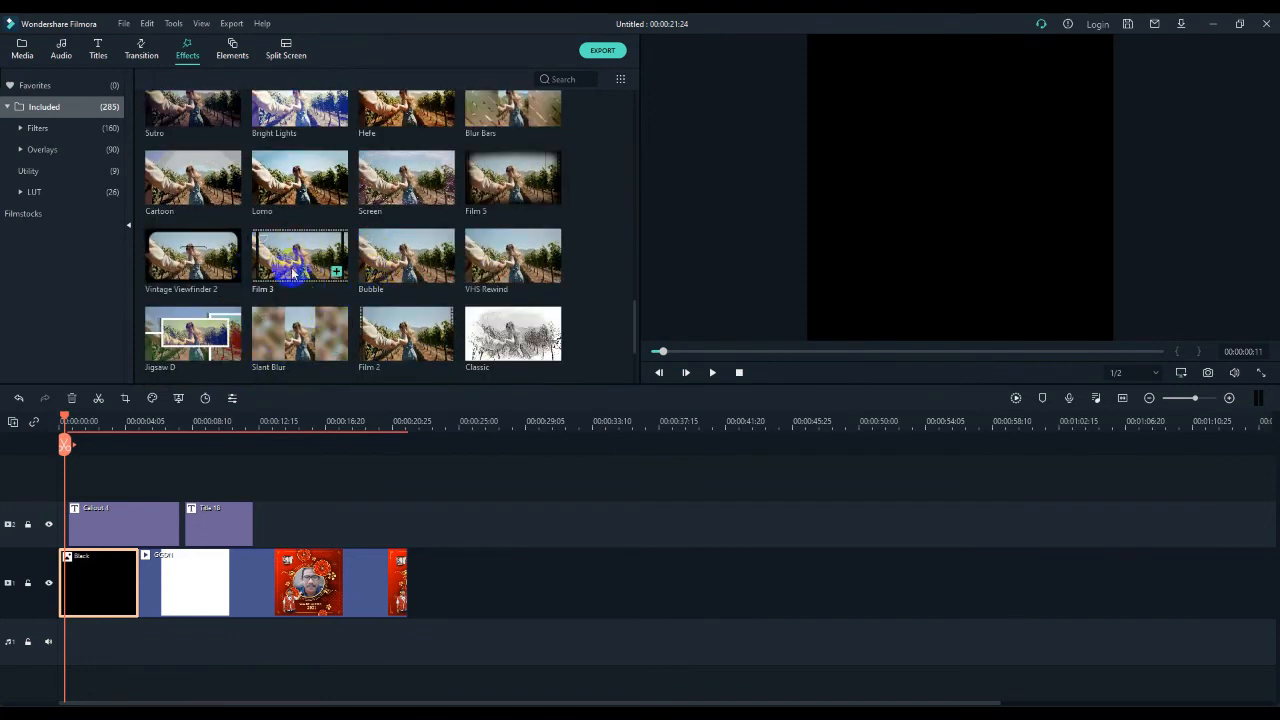
{"action": "left_click_drag", "start_coordinate": [293, 262], "coordinate": [70, 486]}
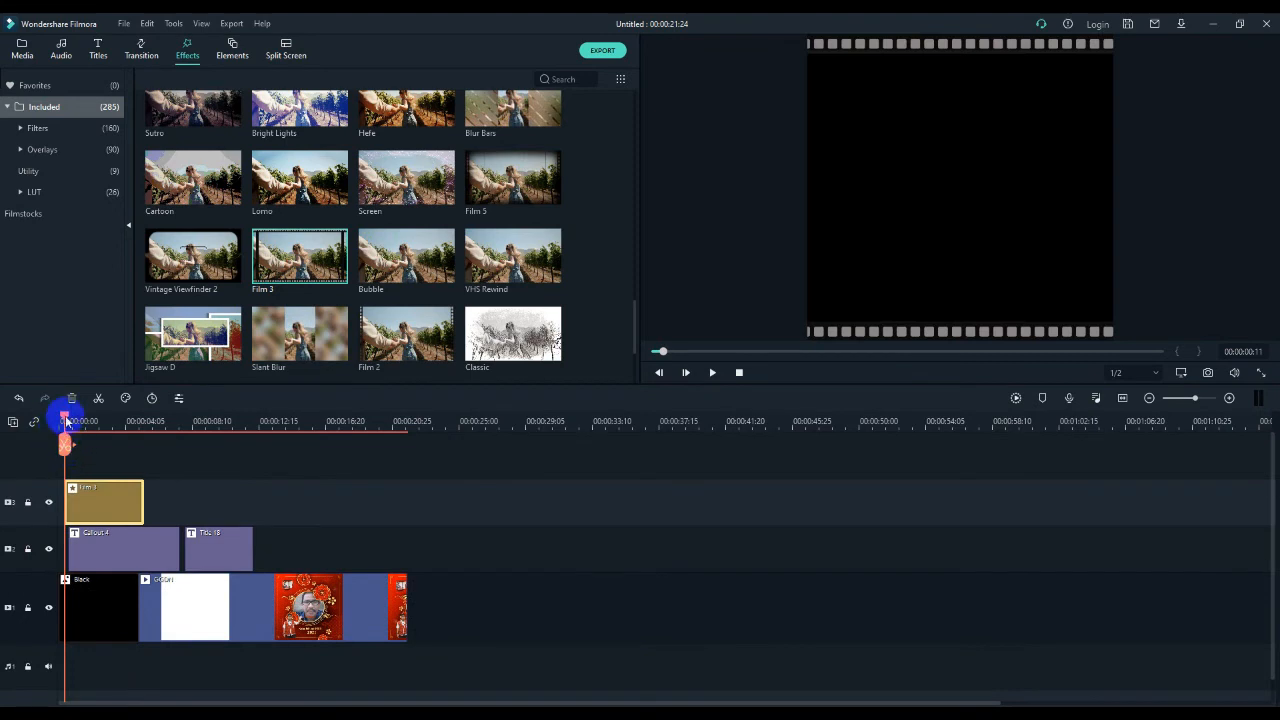
- Move the Film 3 effect to start at 00:00:00:00 and play the opening into the GGDN video
{"action": "left_click_drag", "start_coordinate": [66, 421], "coordinate": [55, 421]}
{"action": "left_click", "coordinate": [85, 513]}
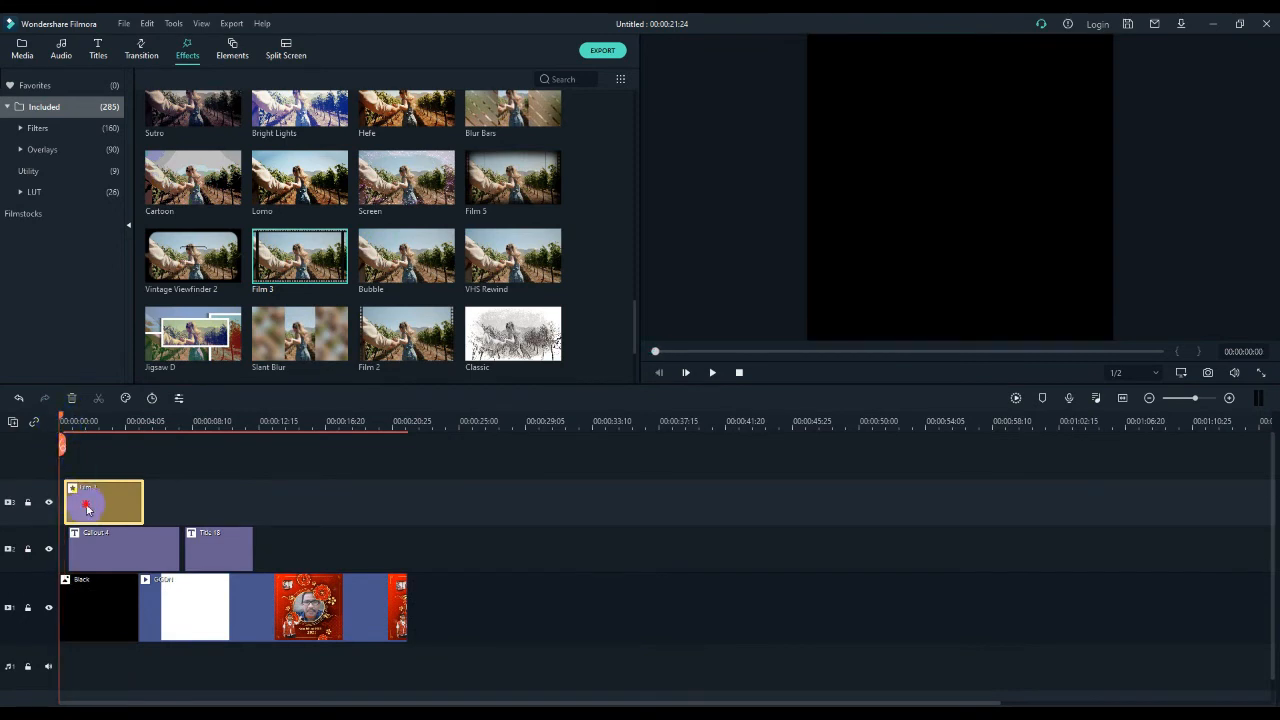
{"action": "left_click_drag", "start_coordinate": [86, 509], "coordinate": [85, 513]}
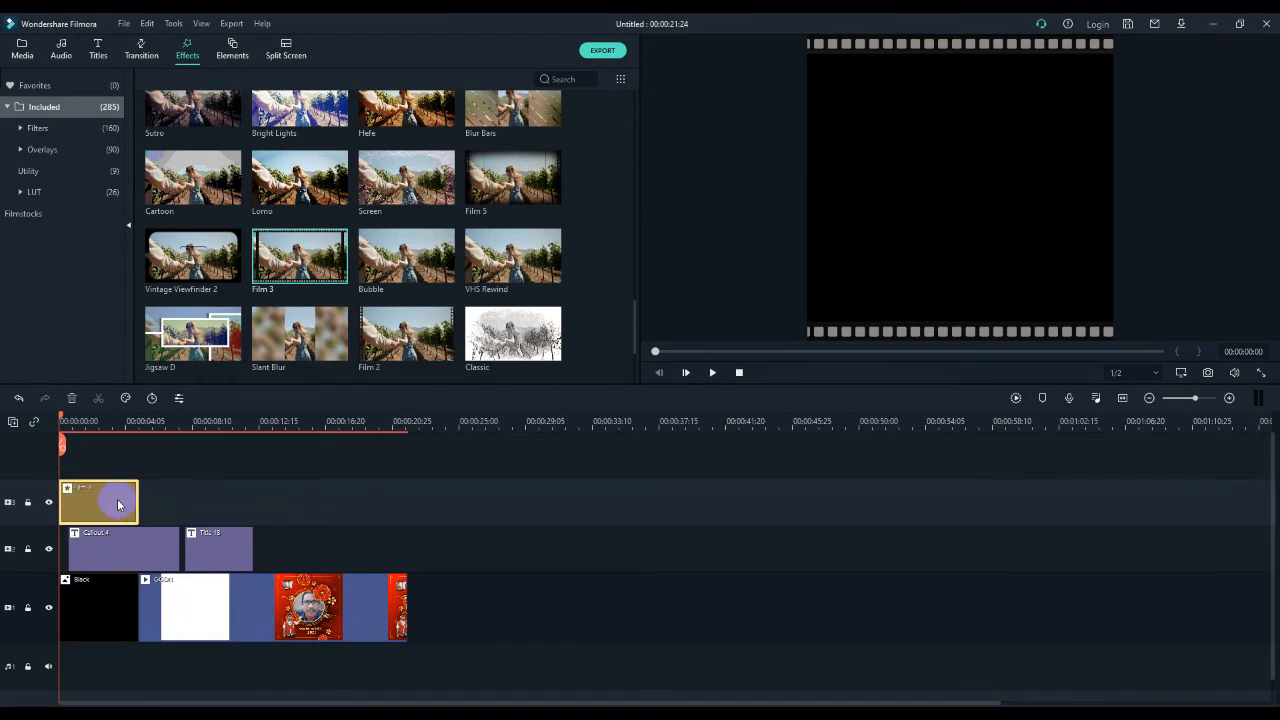
{"action": "key", "text": "space"}
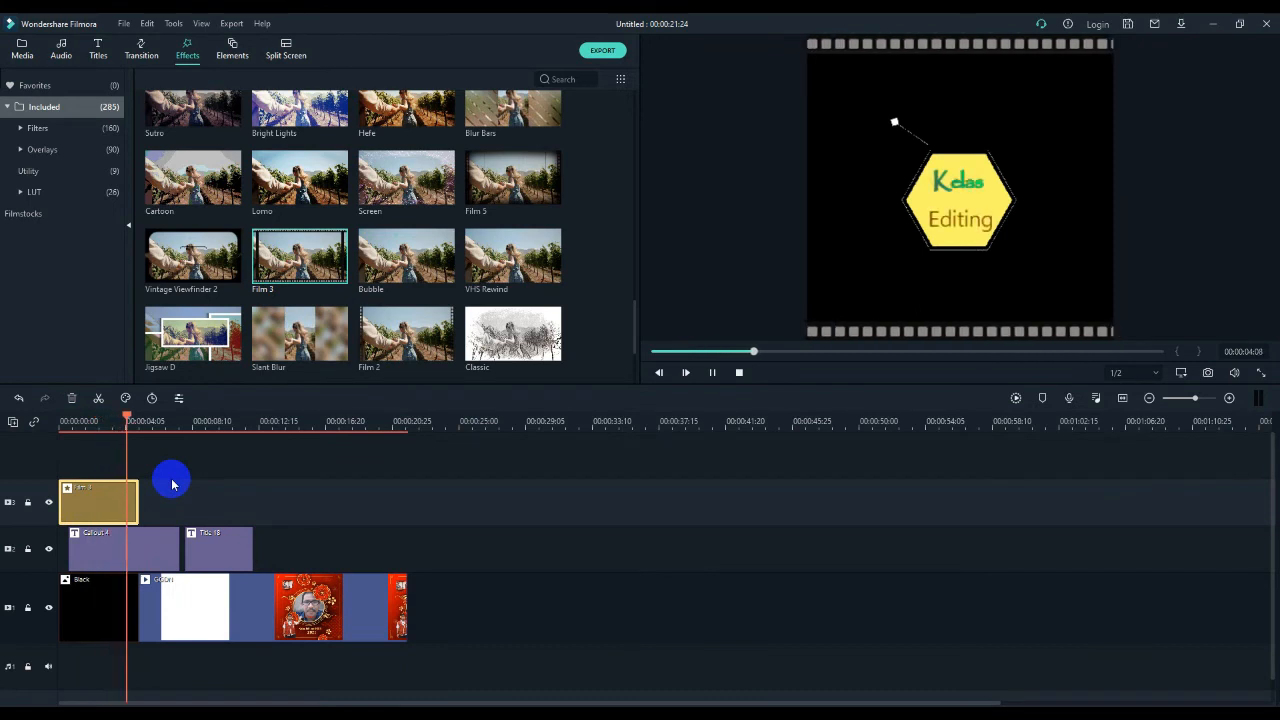
{"action": "key", "text": "space"}
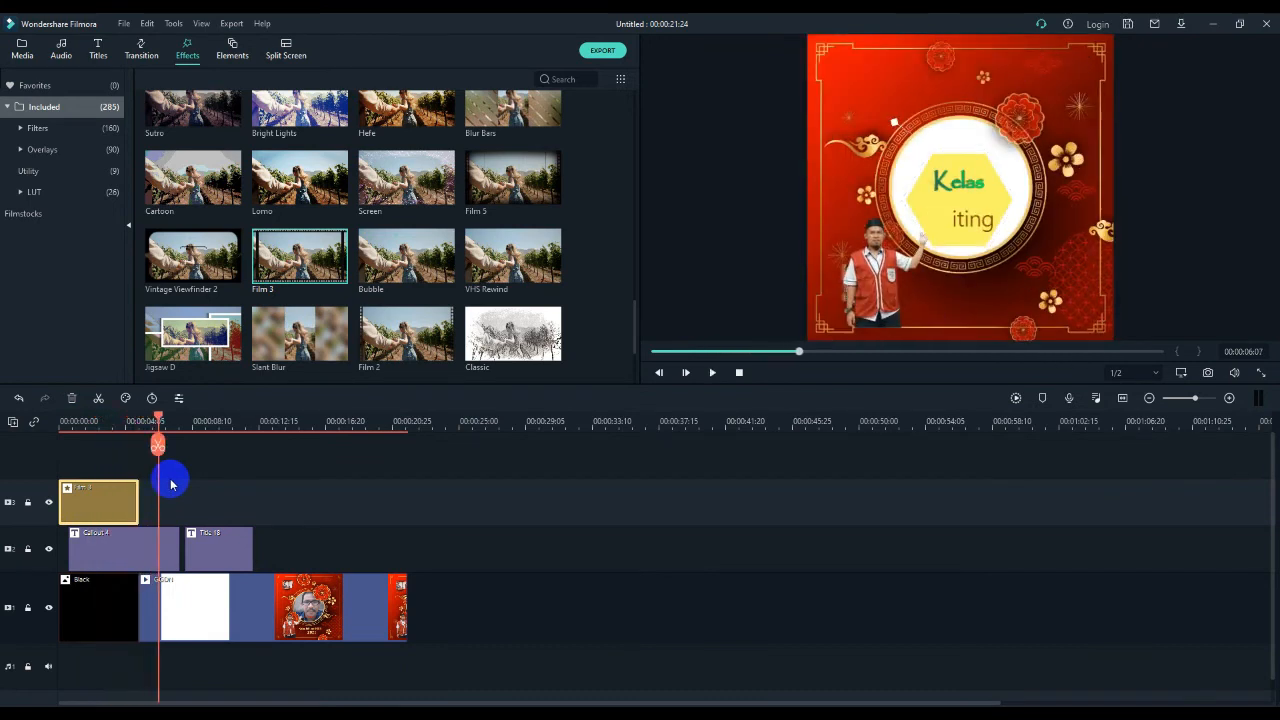
- Place the Jigsaw D effect on track 3 directly after Film 3, over the start of the GGDN video
{"action": "left_click", "coordinate": [184, 608]}
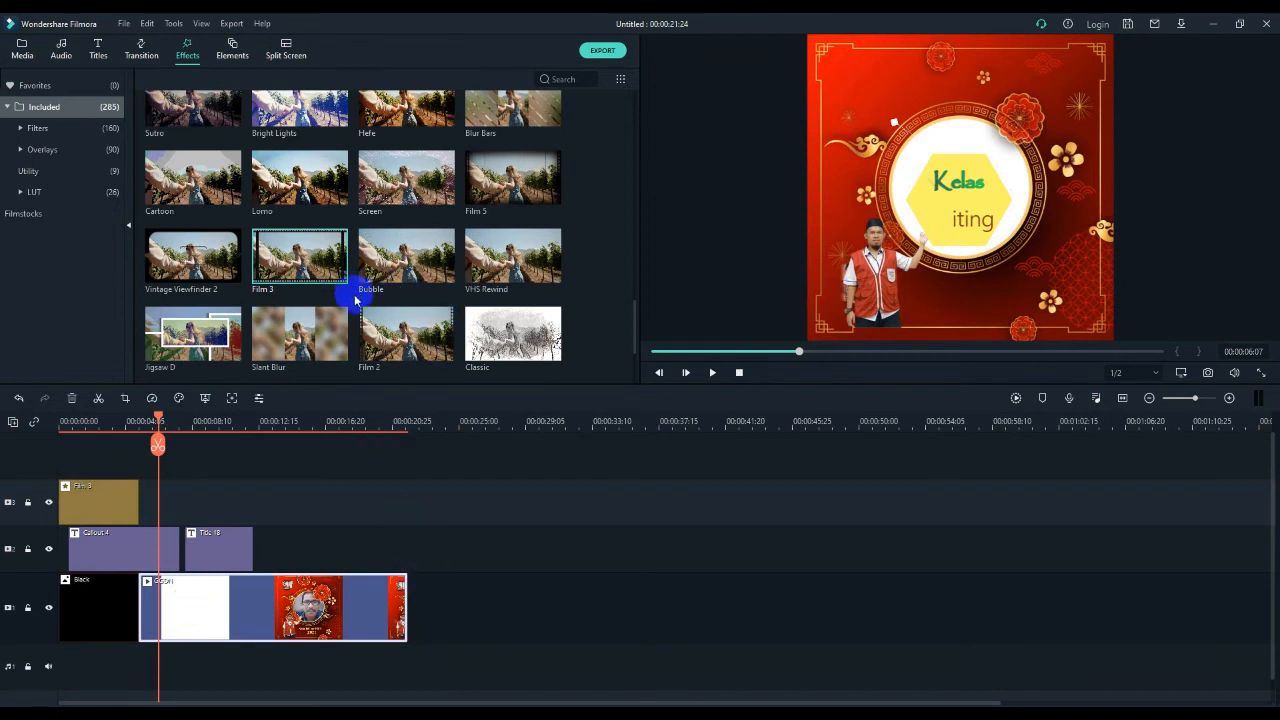
{"action": "scroll", "coordinate": [354, 300], "scroll_direction": "down", "scroll_amount": 2}
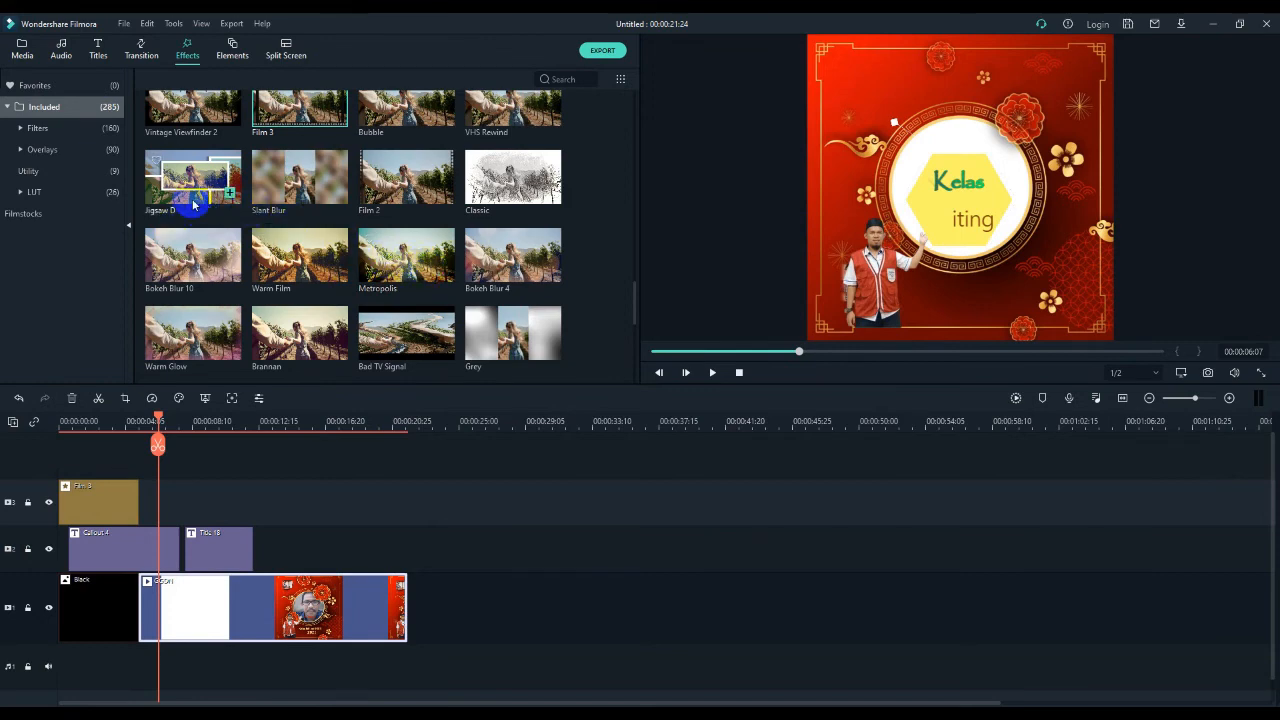
{"action": "scroll", "coordinate": [195, 205], "scroll_direction": "down", "scroll_amount": 3}
{"action": "scroll", "coordinate": [192, 200], "scroll_direction": "up", "scroll_amount": 3}
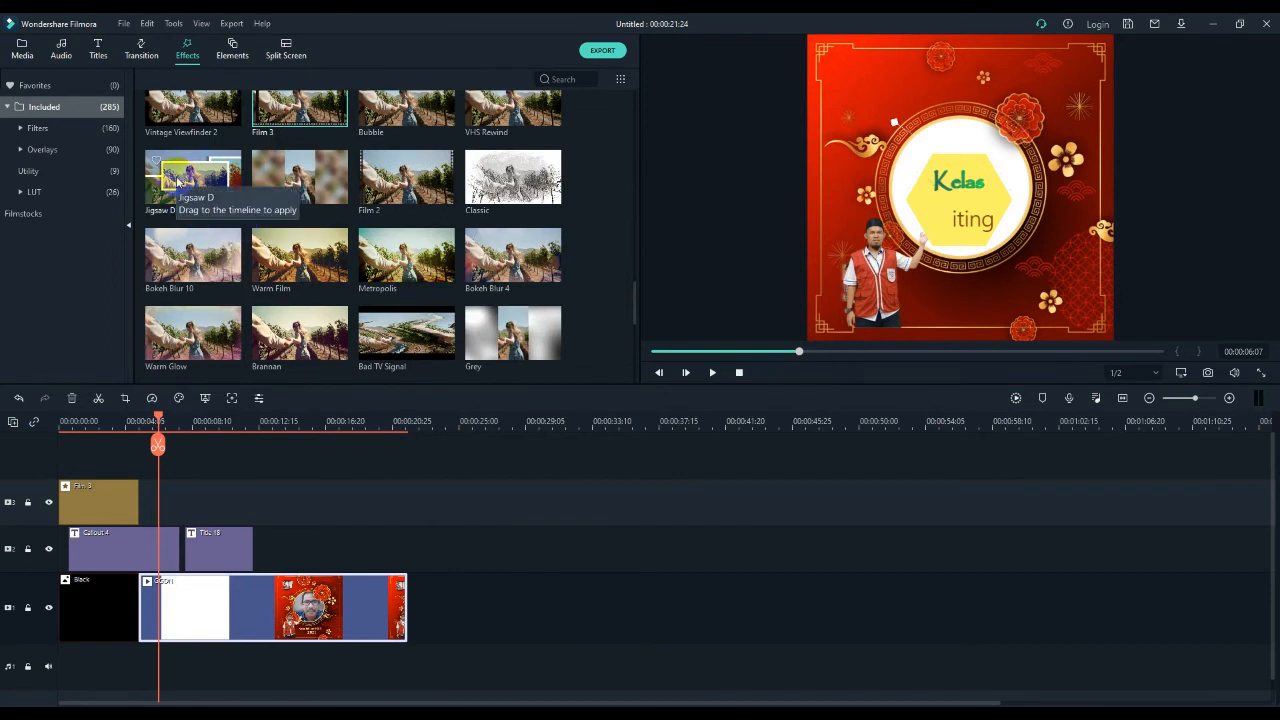
{"action": "left_click_drag", "start_coordinate": [177, 182], "coordinate": [144, 511]}
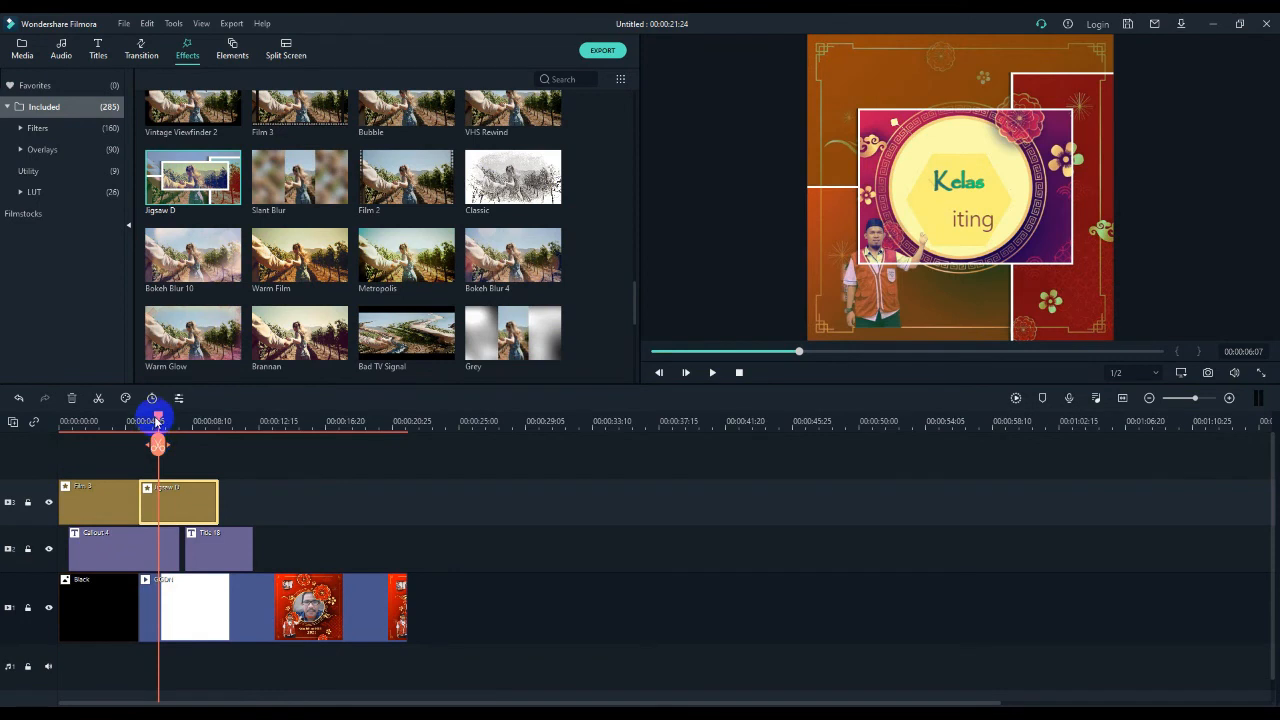
- Play the timeline from 00:00:04:27 through the Jigsaw D effect and the "Peserta" title, and stop playback
{"action": "left_click_drag", "start_coordinate": [158, 418], "coordinate": [137, 418]}
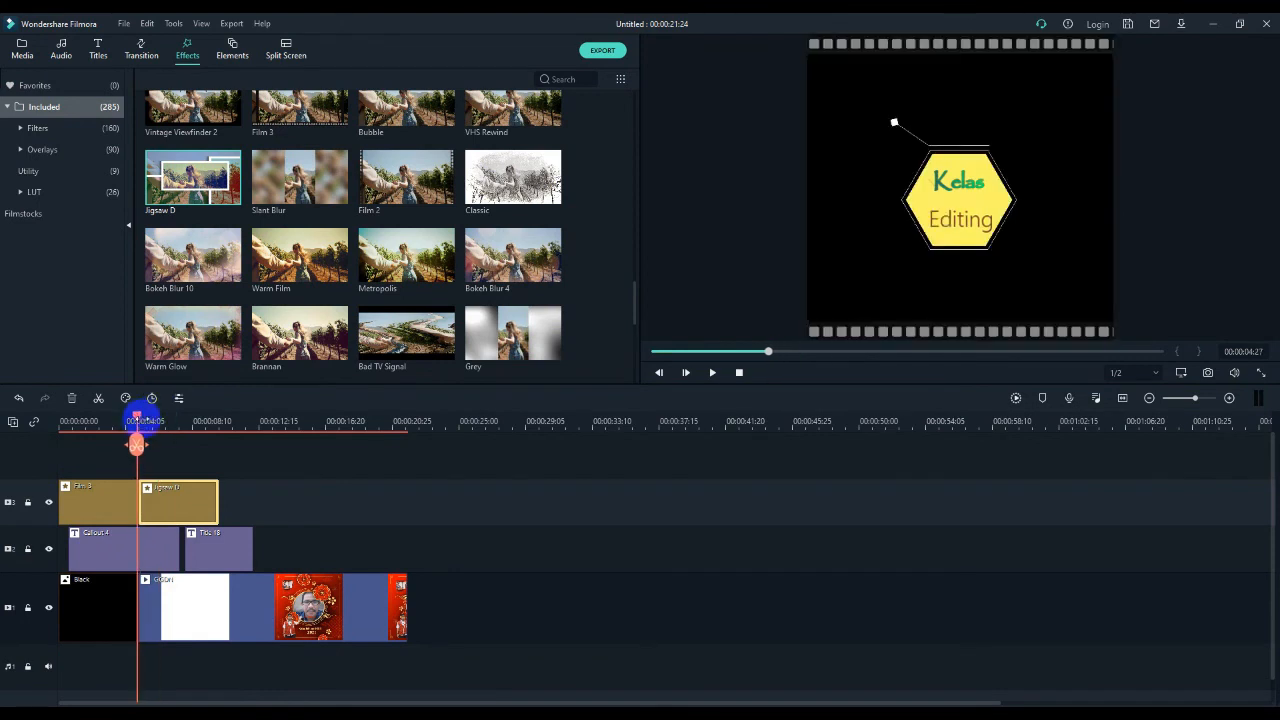
{"action": "key", "text": "space"}
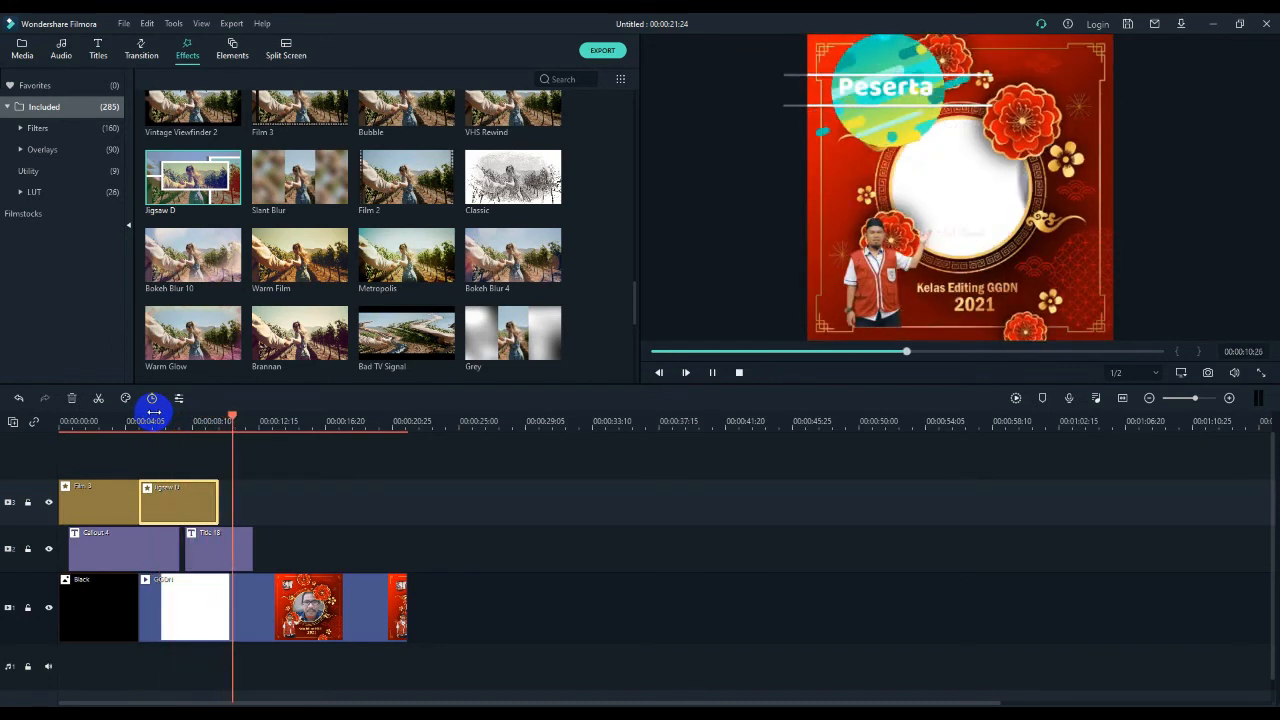
{"action": "key", "text": "space"}
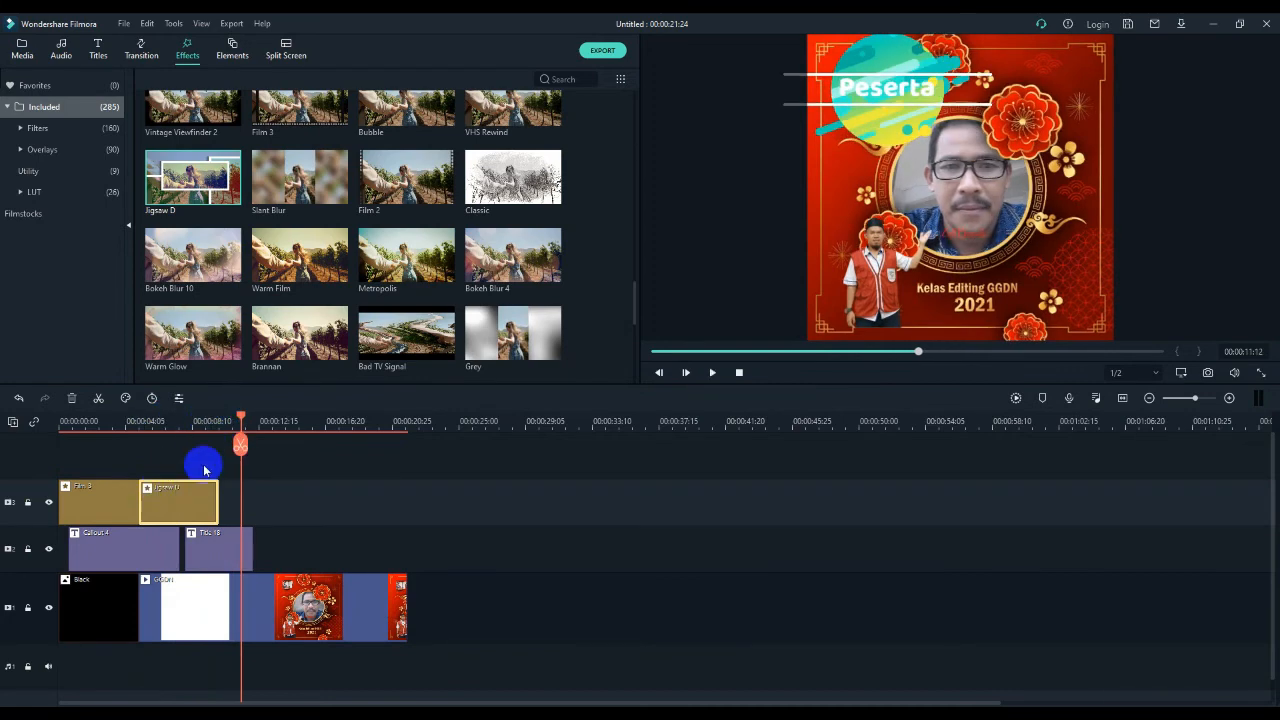
- Extend the Jigsaw D effect on track 3 to the end of the GGDN video
{"action": "left_click", "coordinate": [164, 421]}
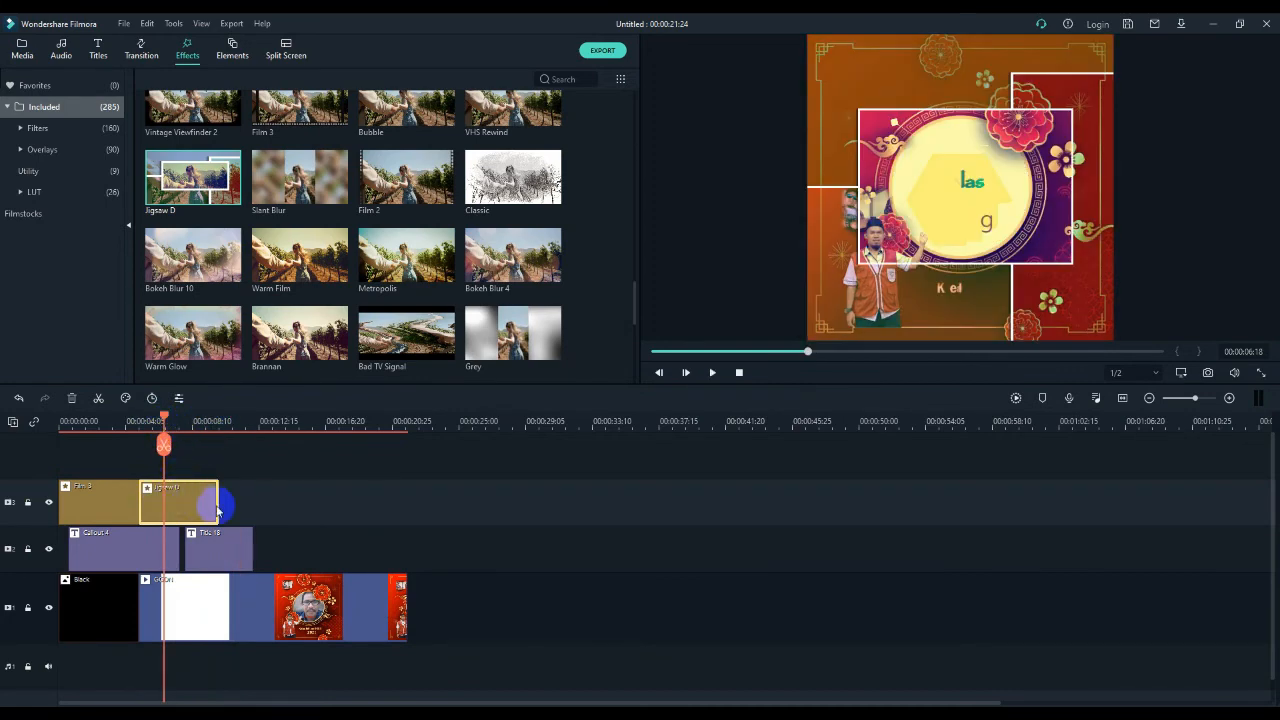
{"action": "left_click", "coordinate": [215, 425]}
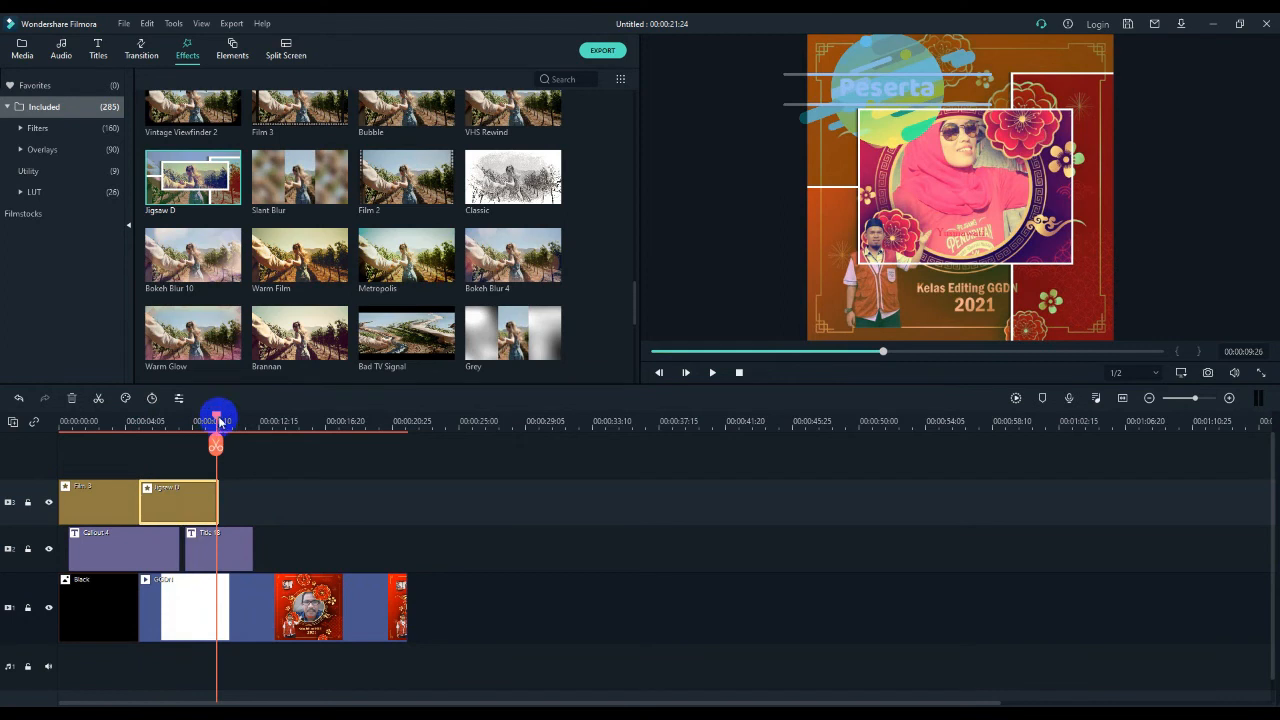
{"action": "left_click", "coordinate": [212, 505]}
{"action": "left_click", "coordinate": [209, 421]}
{"action": "left_click_drag", "start_coordinate": [216, 418], "coordinate": [178, 421]}
{"action": "left_click", "coordinate": [163, 507]}
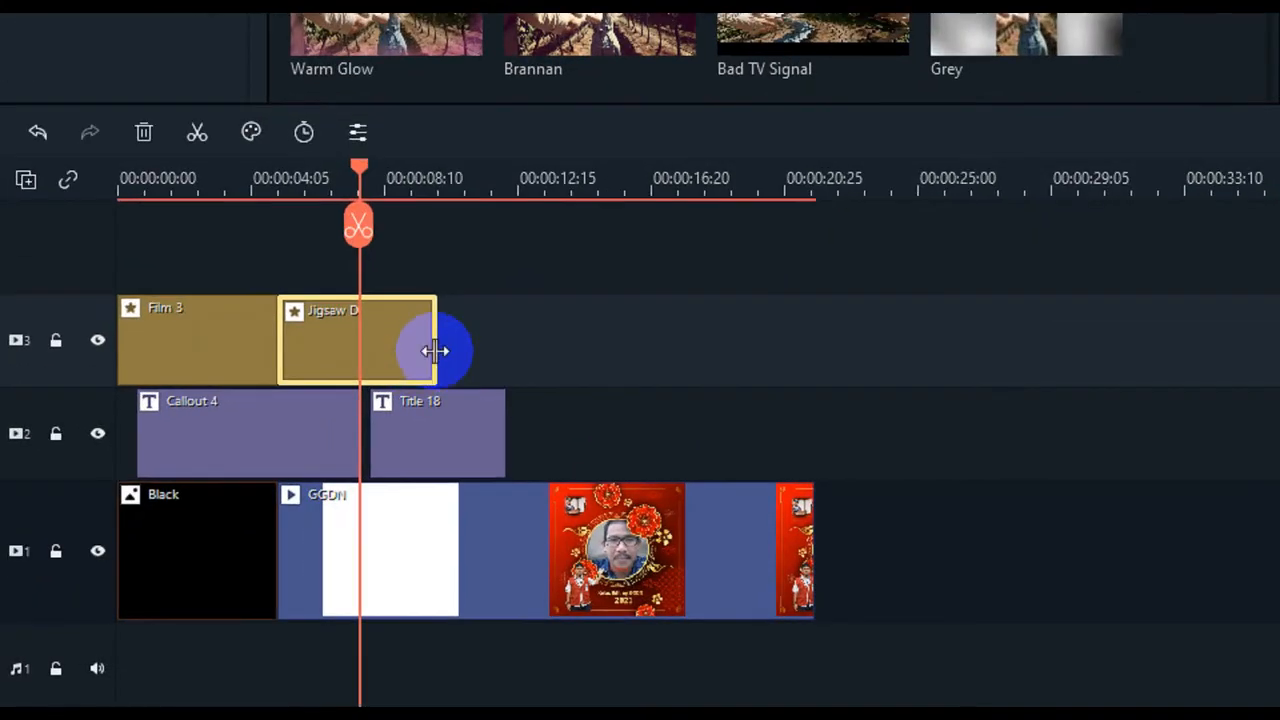
{"action": "left_click_drag", "start_coordinate": [216, 507], "coordinate": [219, 507]}
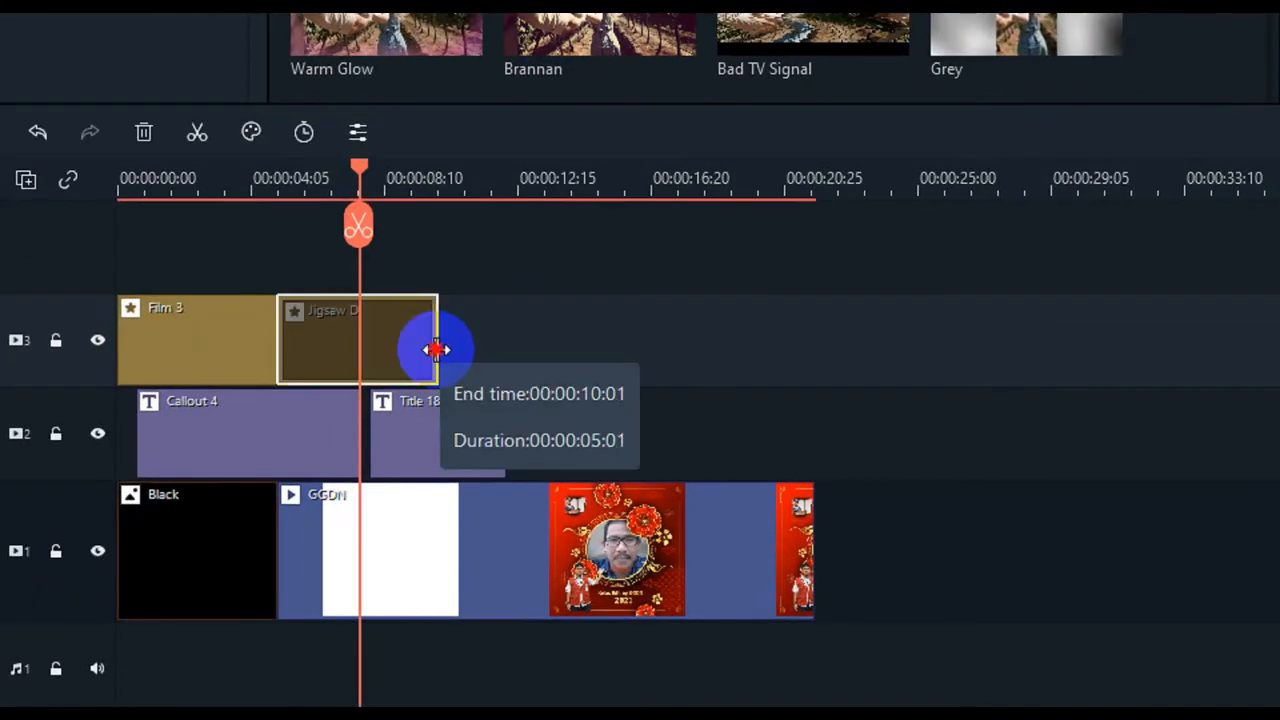
{"action": "left_click_drag", "start_coordinate": [436, 349], "coordinate": [808, 368]}
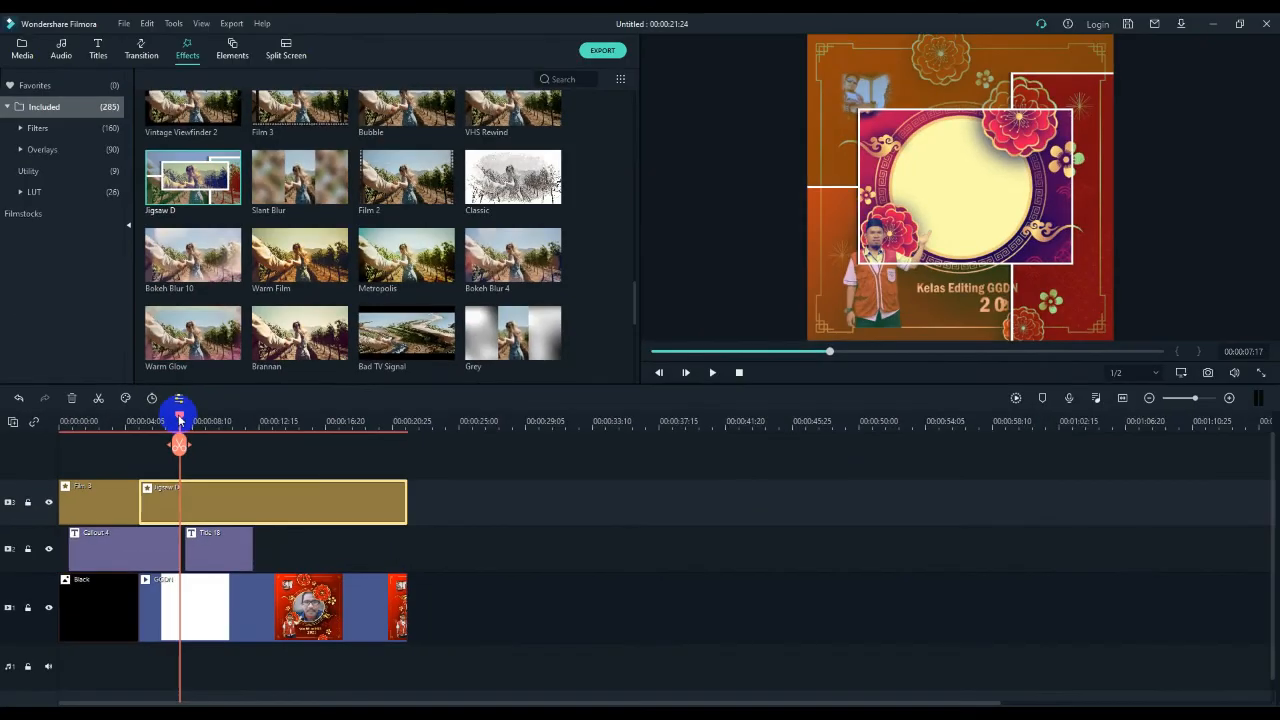
- Play the timeline from the start of the Jigsaw D effect and pause at 00:00:16:18
{"action": "left_click_drag", "start_coordinate": [359, 197], "coordinate": [275, 205]}
{"action": "key", "text": "space"}
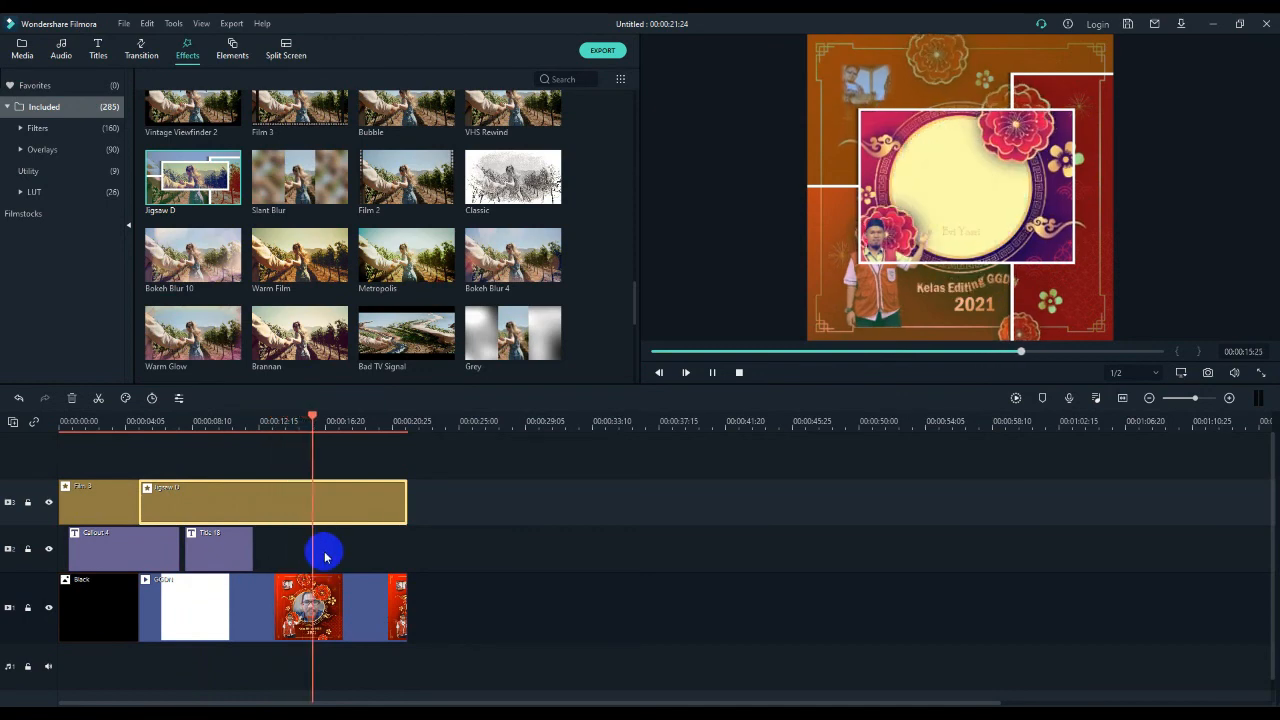
{"action": "key", "text": "space"}
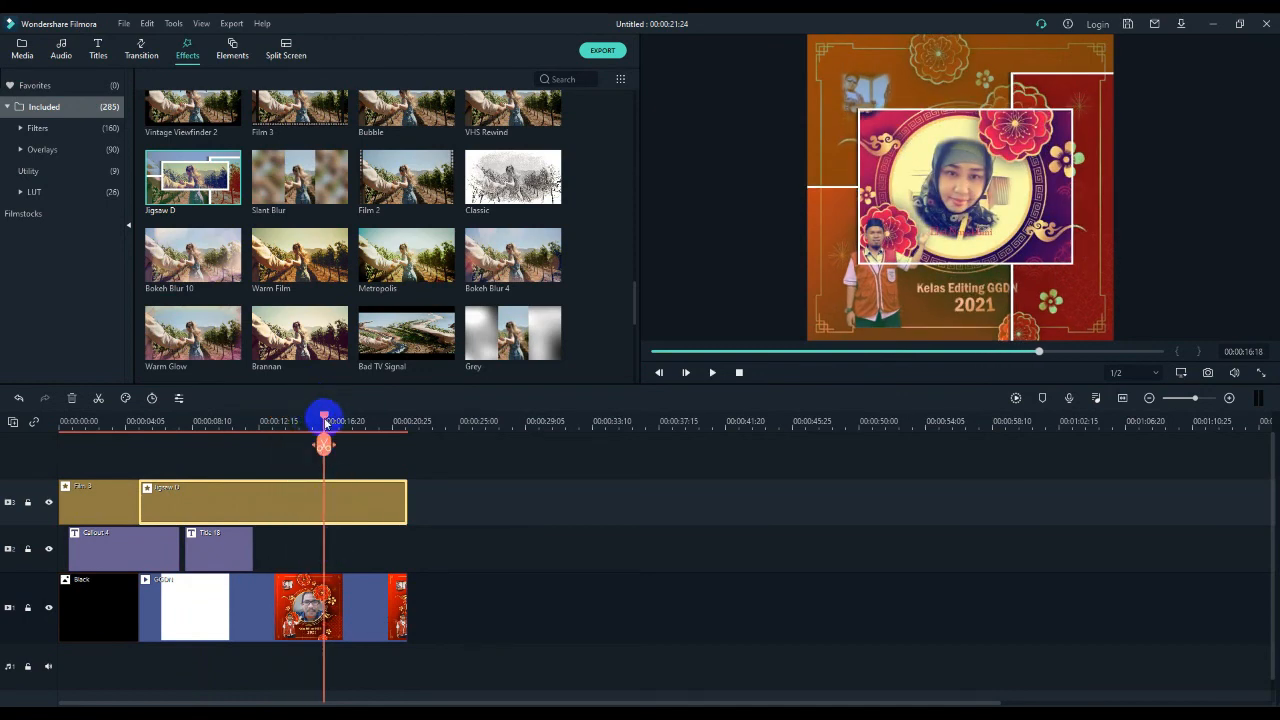
- Trim the end of the Jigsaw D effect back to about 9 seconds on the timeline
{"action": "left_click_drag", "start_coordinate": [323, 418], "coordinate": [195, 420]}
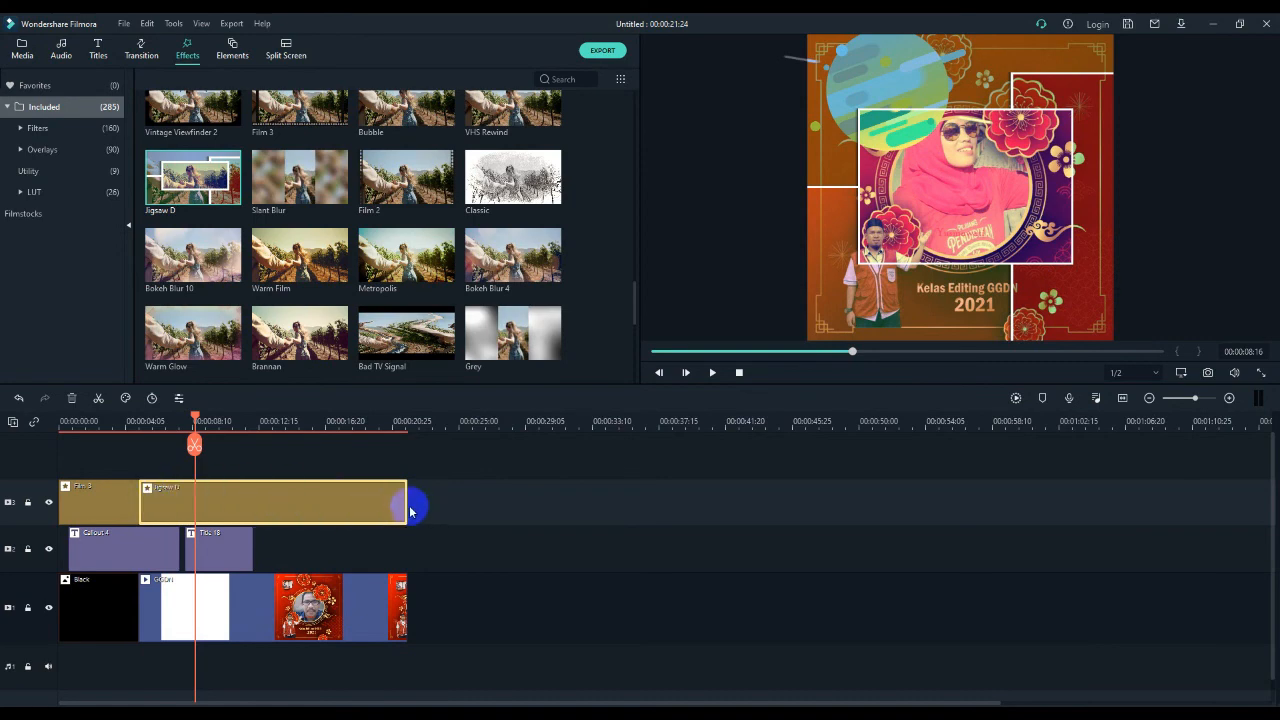
{"action": "left_click_drag", "start_coordinate": [409, 505], "coordinate": [209, 510]}
{"action": "left_click", "coordinate": [165, 510]}
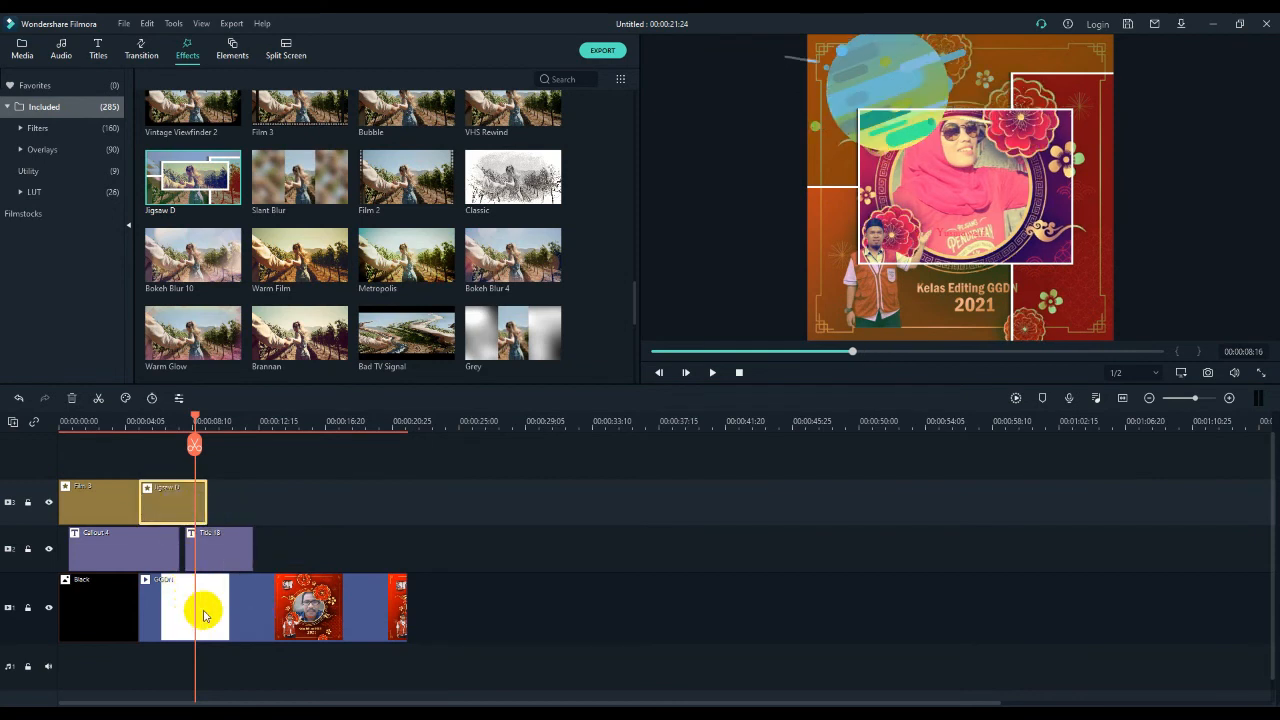
- Find the Grey Grid effect and place it on track 3 directly after Jigsaw D
{"action": "left_click", "coordinate": [187, 417]}
{"action": "left_click_drag", "start_coordinate": [196, 418], "coordinate": [203, 419]}
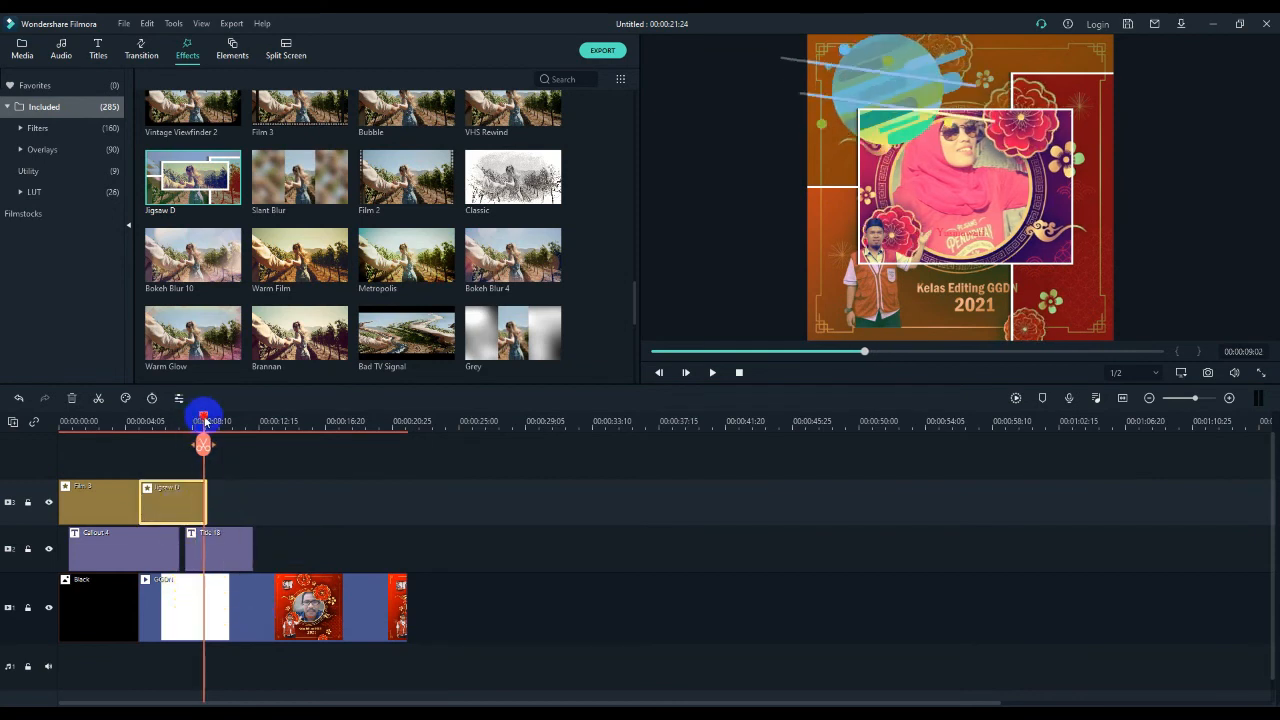
{"action": "scroll", "coordinate": [312, 268], "scroll_direction": "down", "scroll_amount": 5}
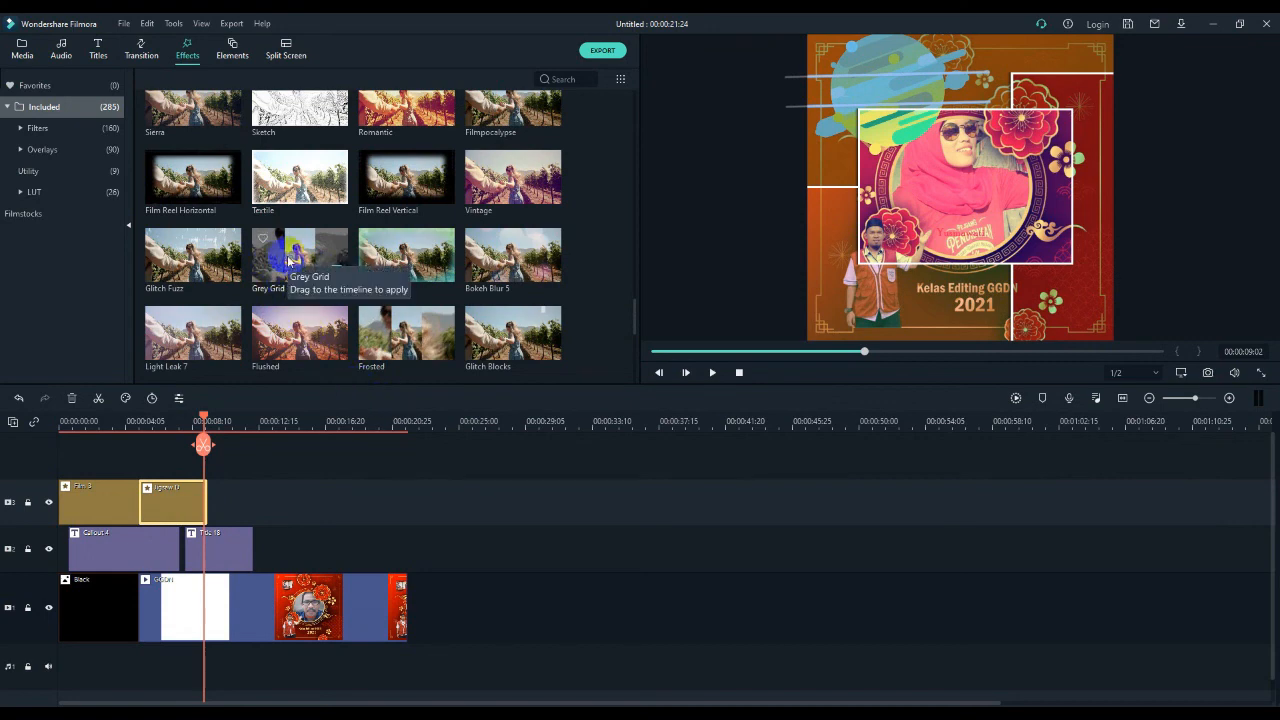
{"action": "left_click_drag", "start_coordinate": [287, 262], "coordinate": [221, 500]}
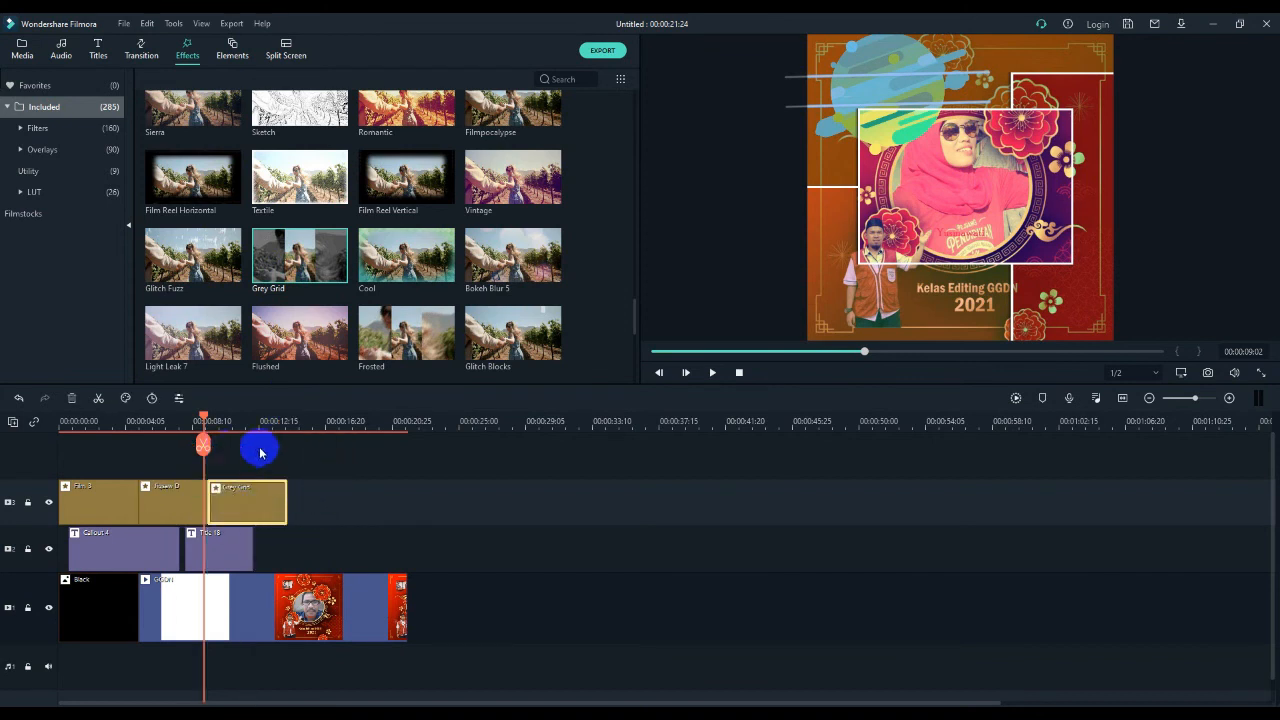
- Browse the effects for Aqua 2 and place it on track 3 so that it ends with the GGDN video
{"action": "scroll", "coordinate": [345, 287], "scroll_direction": "down", "scroll_amount": 3}
{"action": "scroll", "coordinate": [345, 287], "scroll_direction": "down", "scroll_amount": 2}
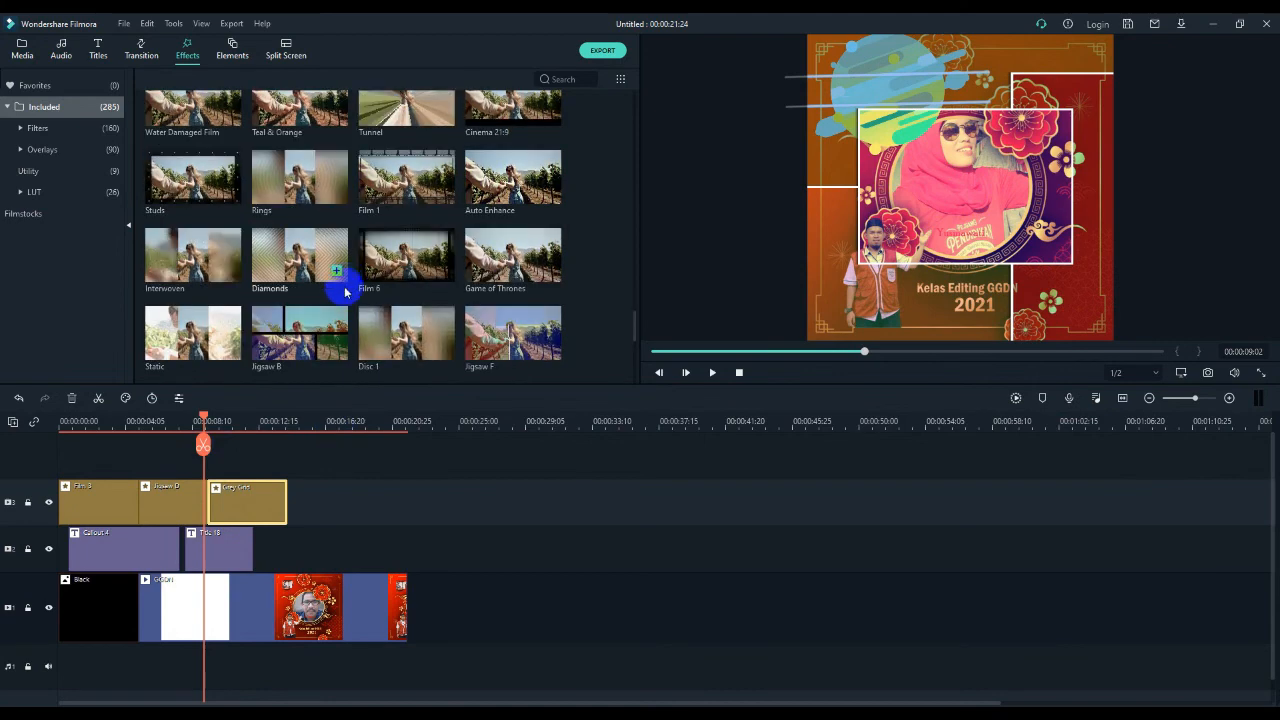
{"action": "scroll", "coordinate": [371, 333], "scroll_direction": "down", "scroll_amount": 3}
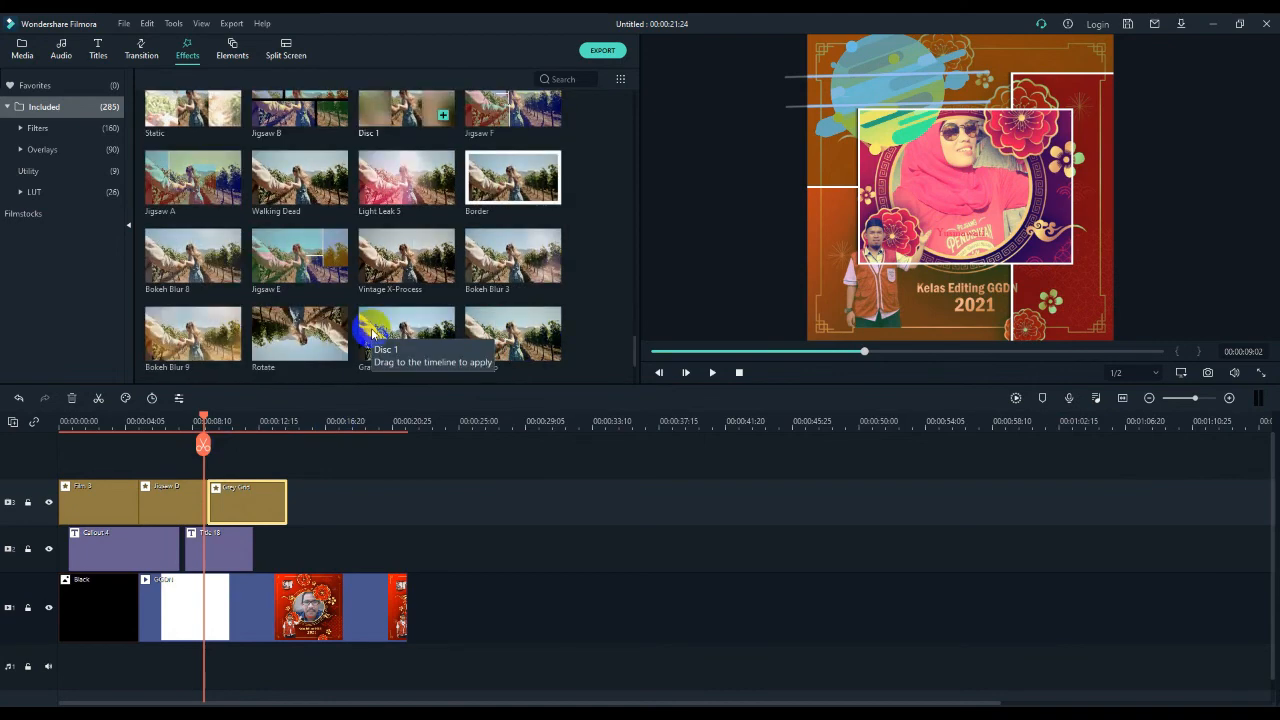
{"action": "scroll", "coordinate": [371, 333], "scroll_direction": "down", "scroll_amount": 5}
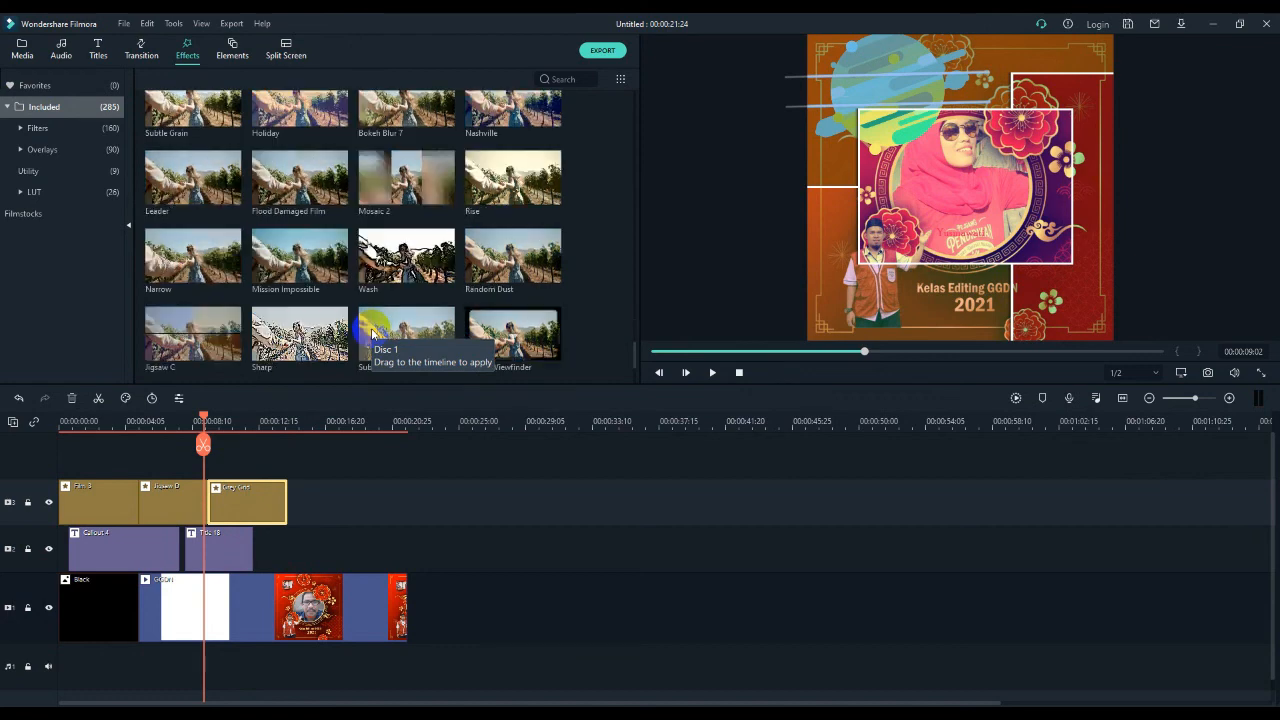
{"action": "scroll", "coordinate": [372, 333], "scroll_direction": "down", "scroll_amount": 5}
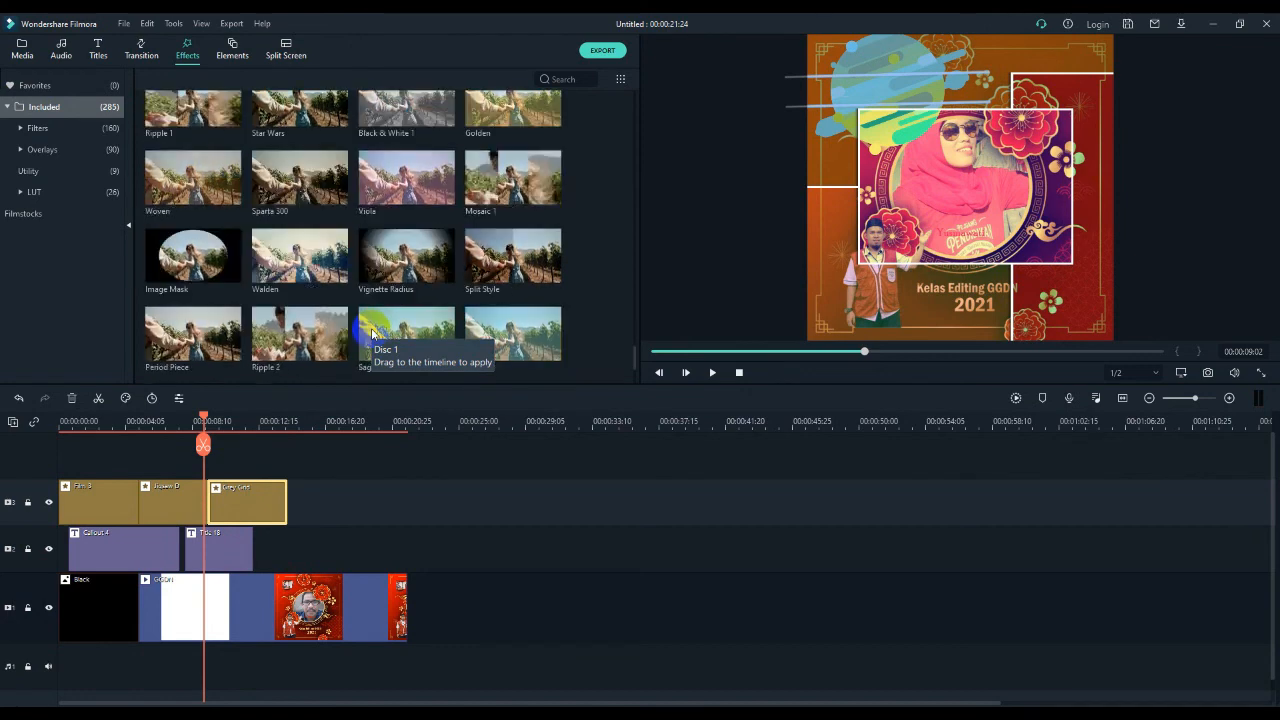
{"action": "scroll", "coordinate": [372, 333], "scroll_direction": "up", "scroll_amount": 6}
{"action": "scroll", "coordinate": [371, 333], "scroll_direction": "up", "scroll_amount": 3}
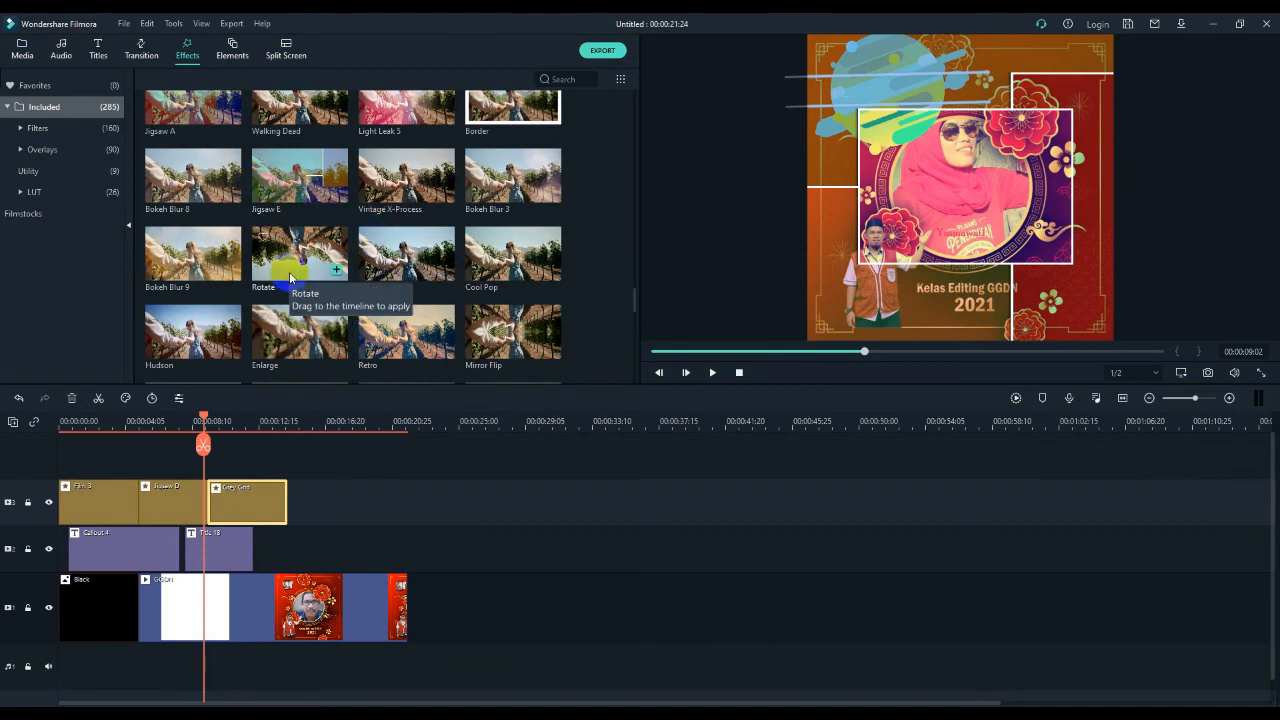
{"action": "scroll", "coordinate": [386, 285], "scroll_direction": "up", "scroll_amount": 3}
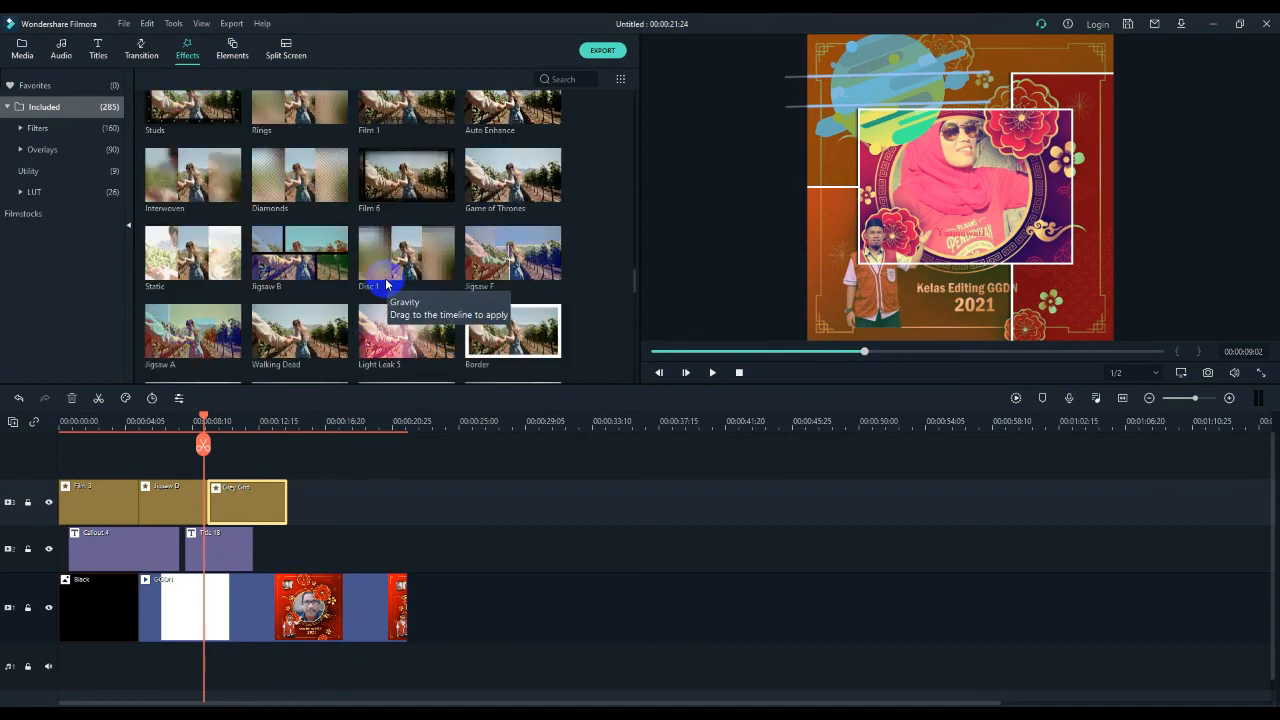
{"action": "scroll", "coordinate": [385, 285], "scroll_direction": "up", "scroll_amount": 10}
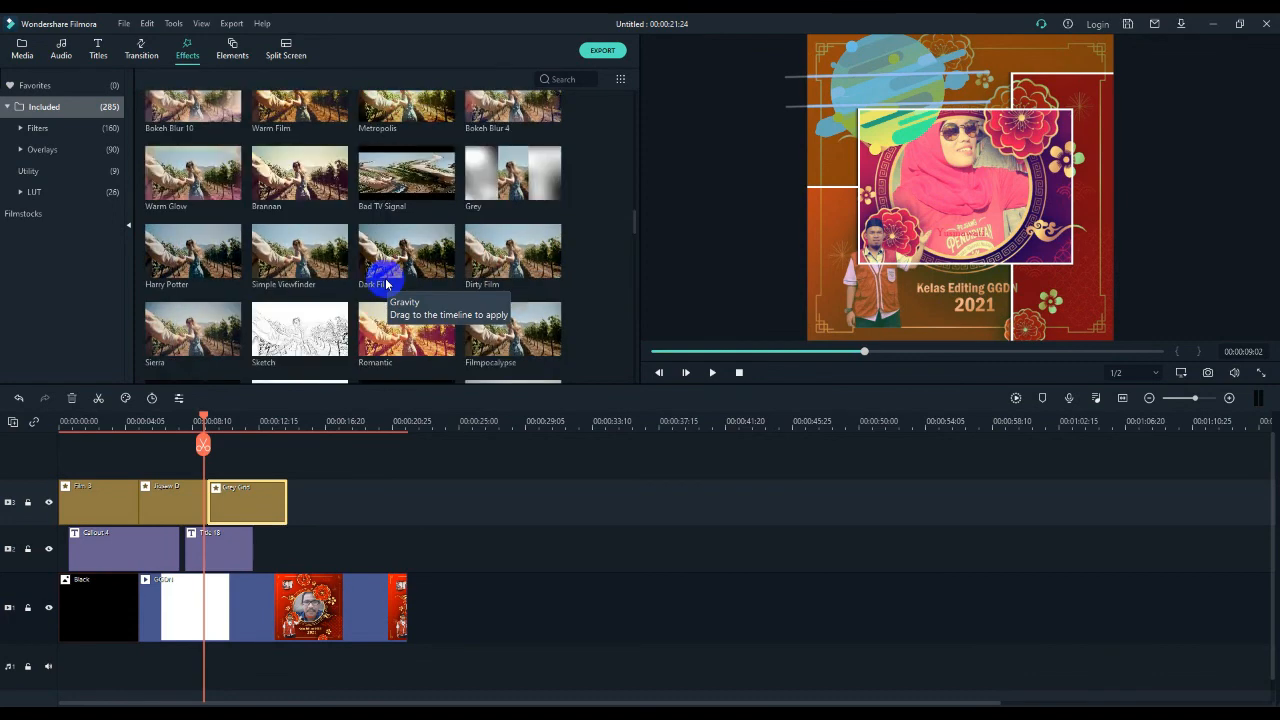
{"action": "scroll", "coordinate": [400, 250], "scroll_direction": "up", "scroll_amount": 3}
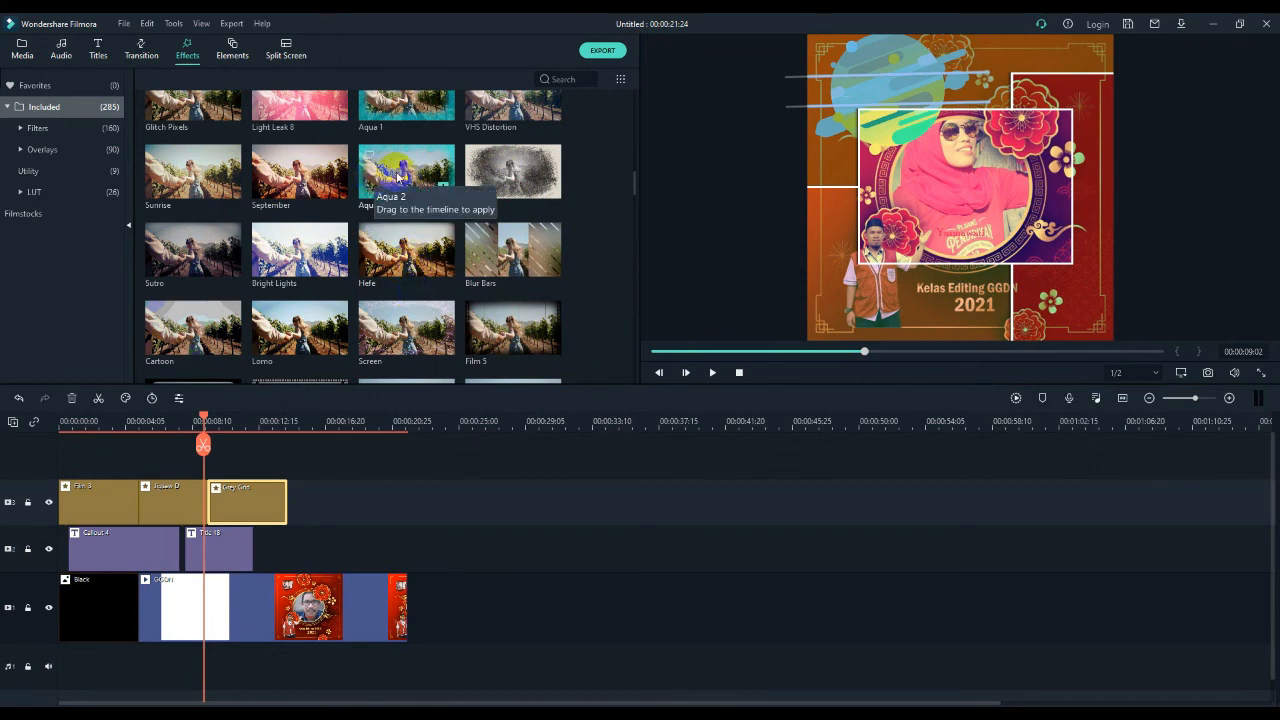
{"action": "left_click_drag", "start_coordinate": [402, 176], "coordinate": [365, 509]}
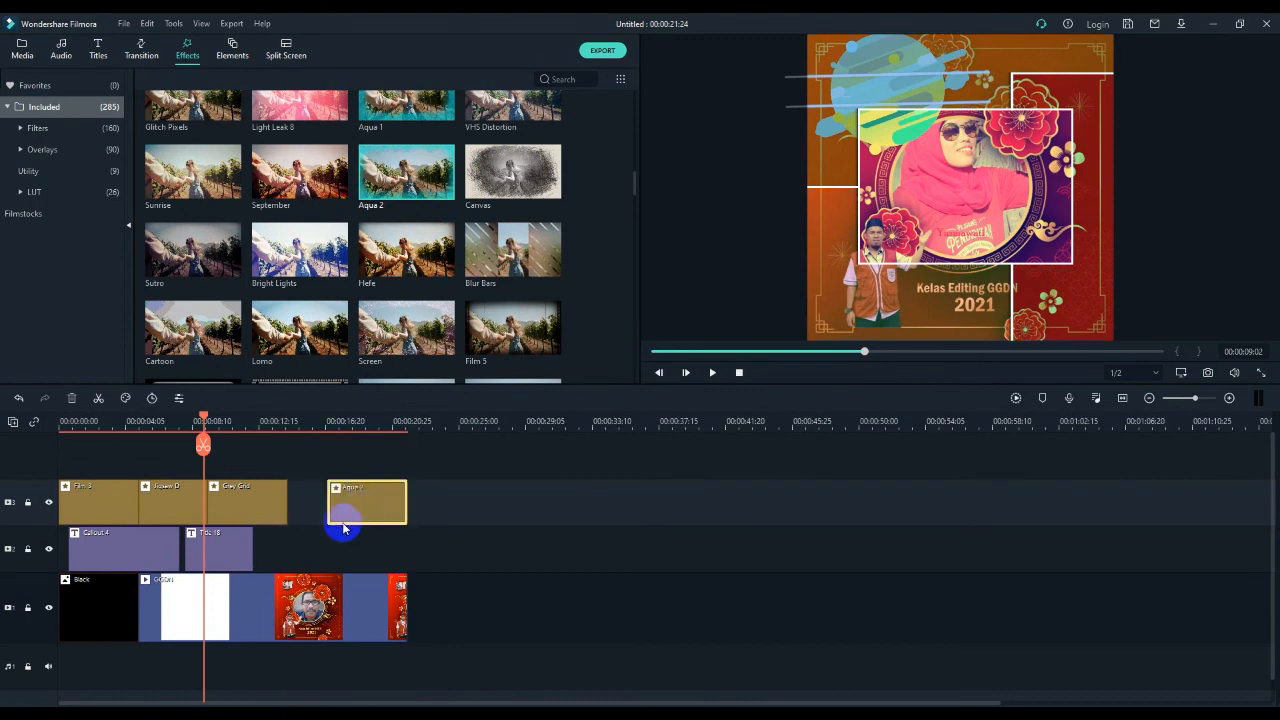
- Extend the Grey Grid effect to the start of Aqua 2 and play the whole timeline from 00:00:00:00
{"action": "left_click", "coordinate": [260, 513]}
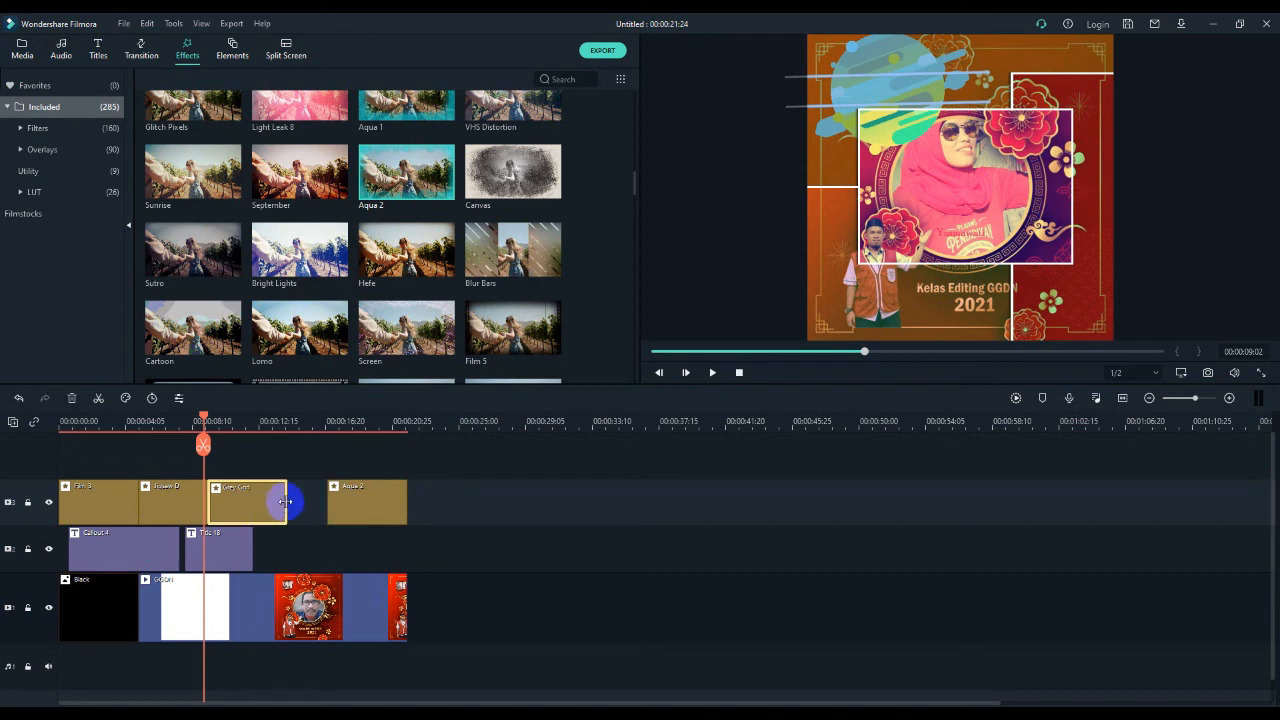
{"action": "left_click_drag", "start_coordinate": [285, 501], "coordinate": [322, 505]}
{"action": "left_click_drag", "start_coordinate": [204, 420], "coordinate": [134, 424]}
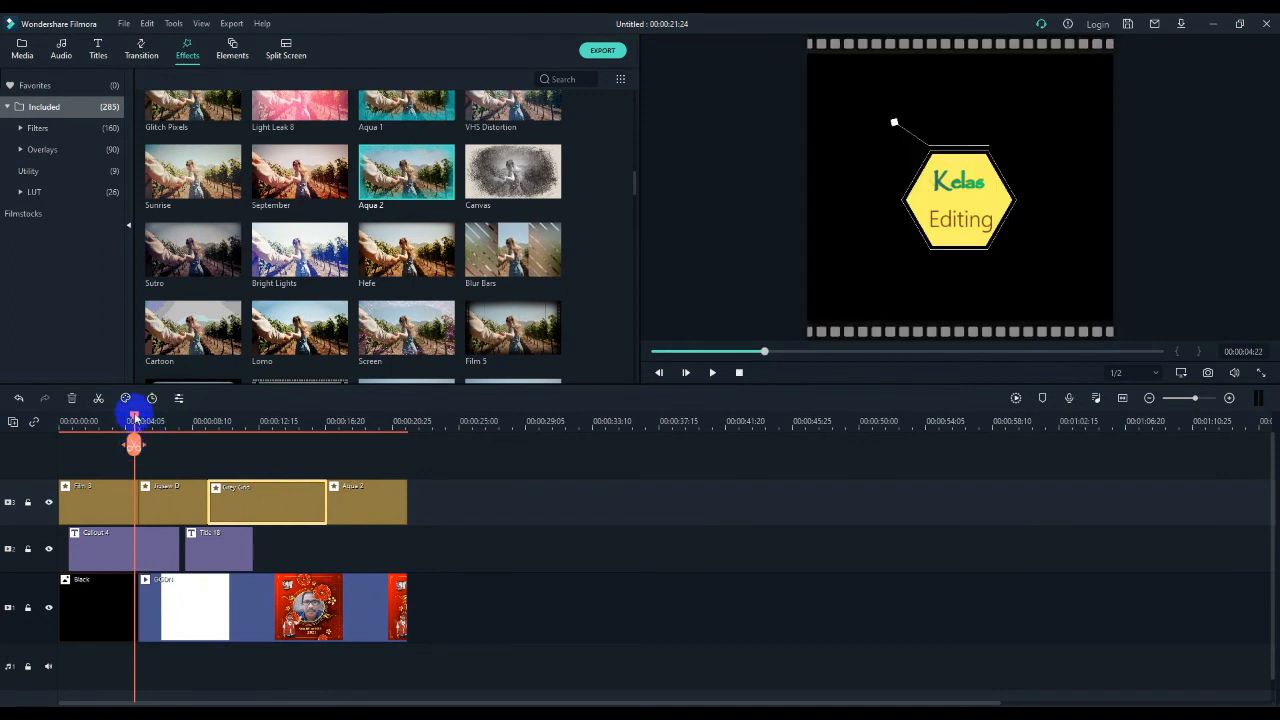
{"action": "left_click_drag", "start_coordinate": [134, 418], "coordinate": [60, 422]}
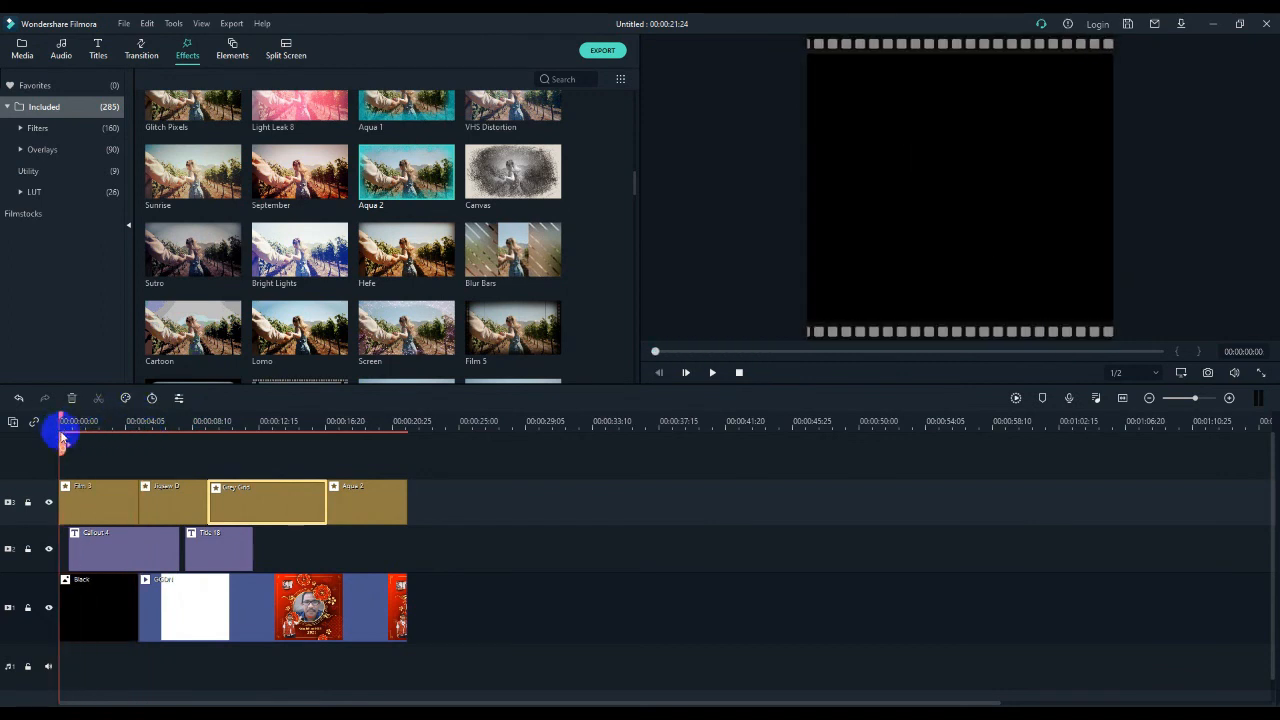
{"action": "key", "text": "space"}
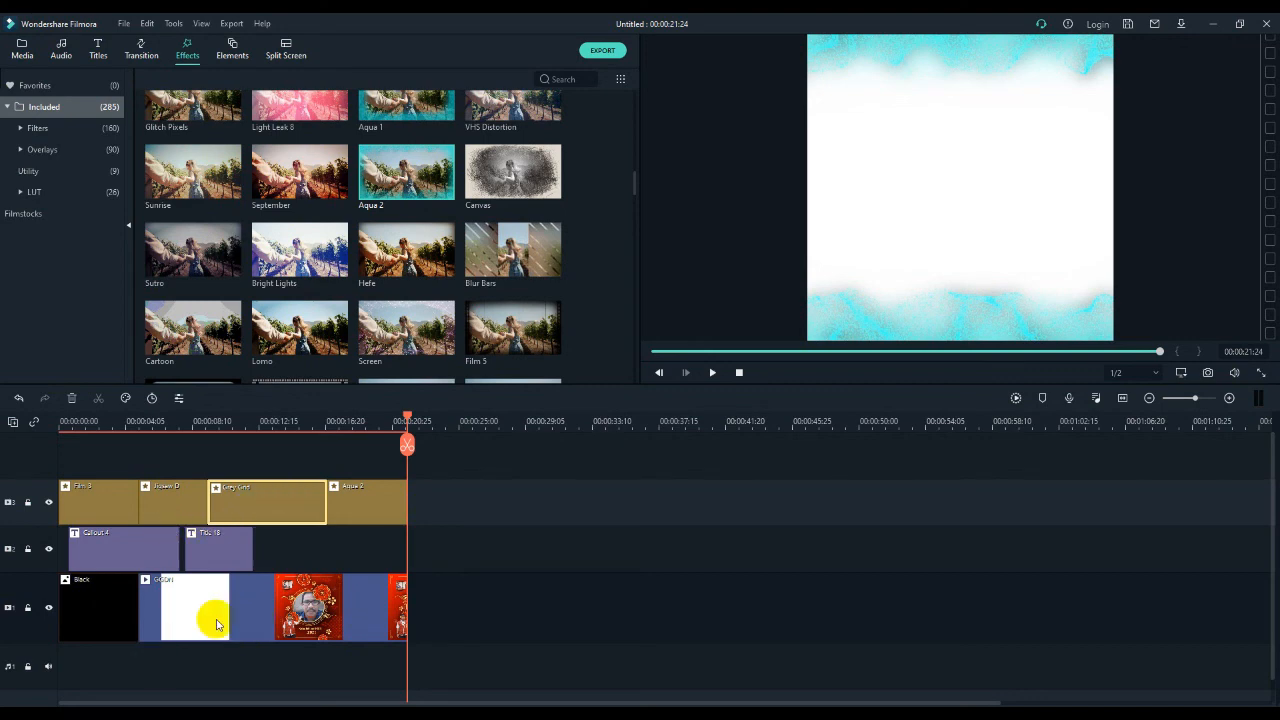
- Place the Linear 14 transition between the Black clip and the GGDN video on track 1
{"action": "left_click", "coordinate": [94, 612]}
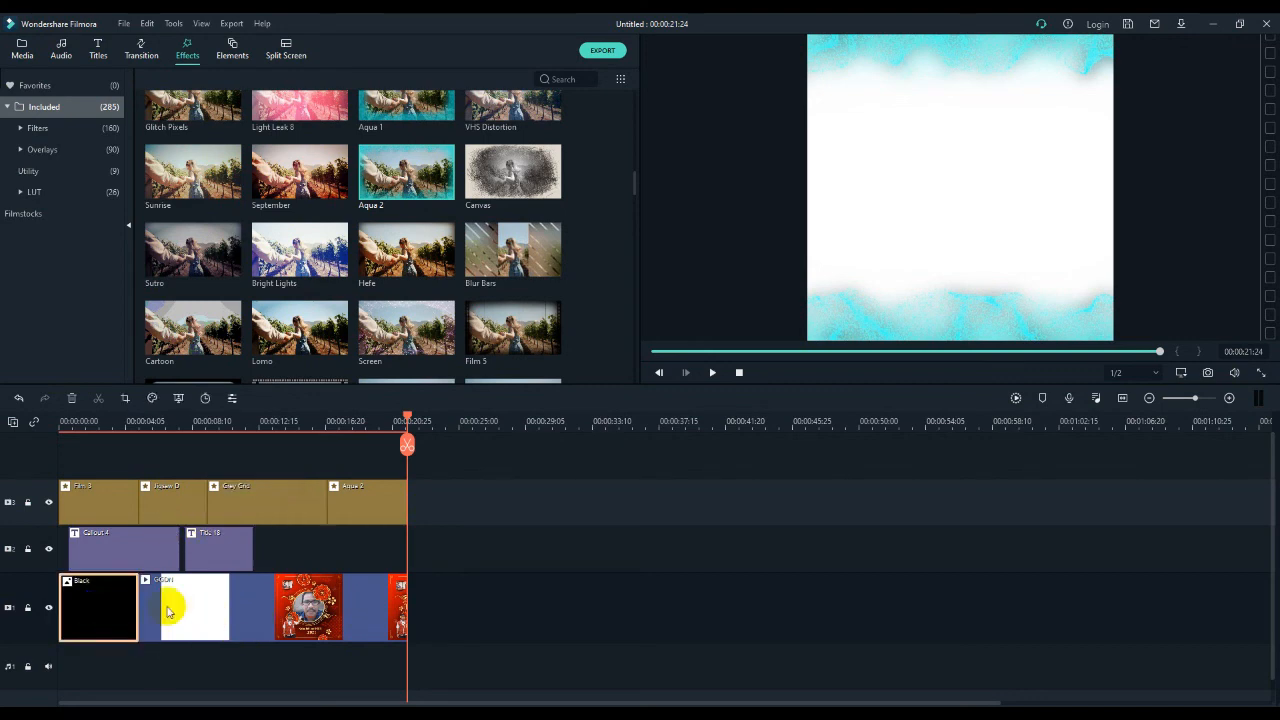
{"action": "left_click", "coordinate": [180, 604]}
{"action": "left_click", "coordinate": [94, 603]}
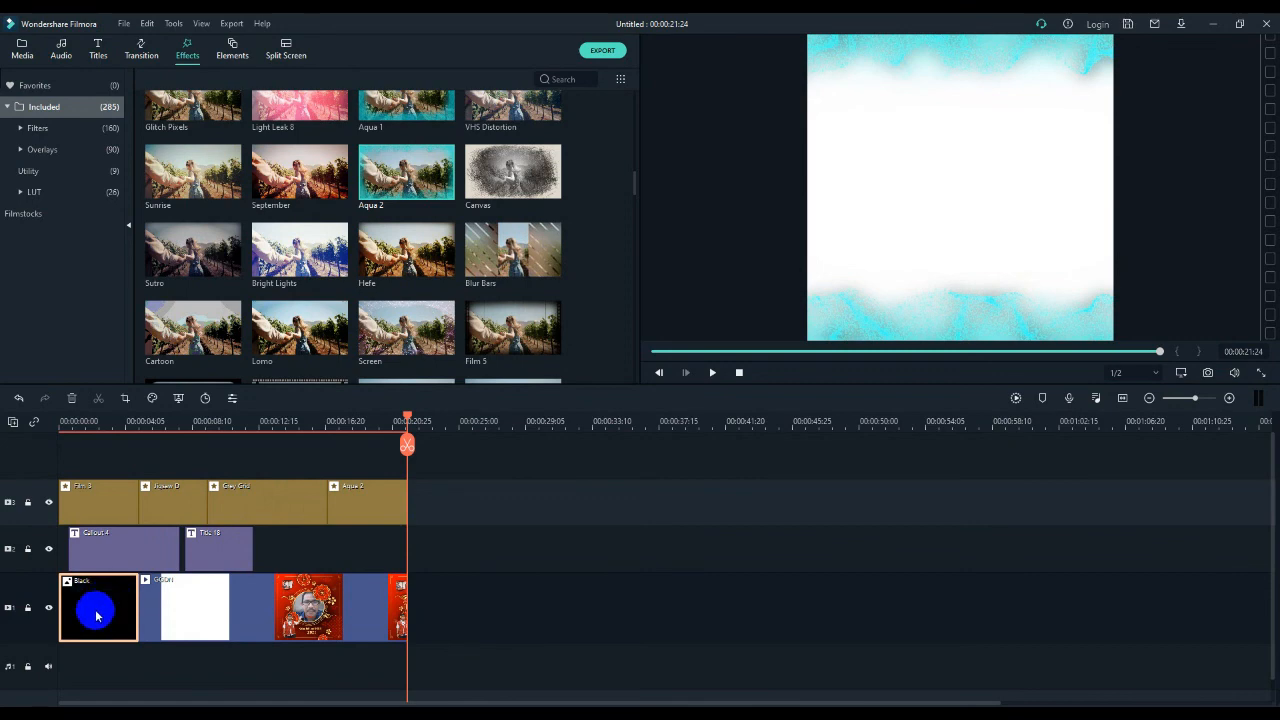
{"action": "left_click", "coordinate": [220, 612]}
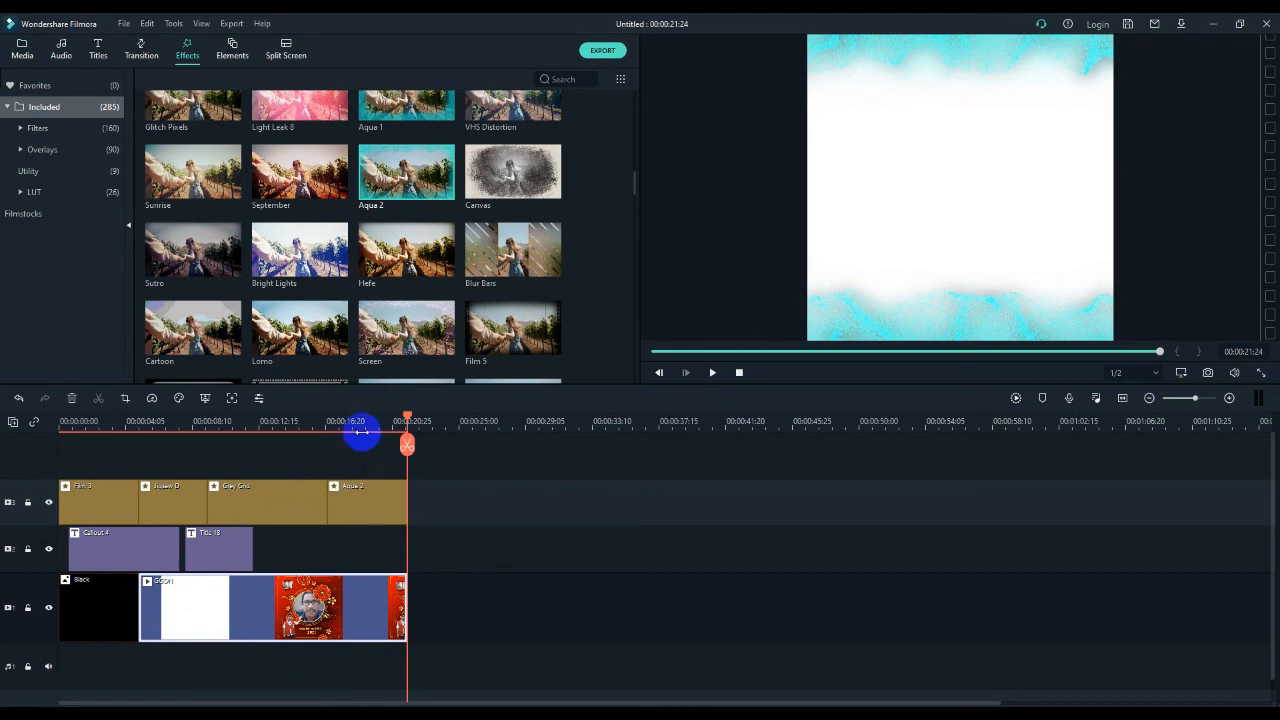
{"action": "left_click", "coordinate": [138, 57]}
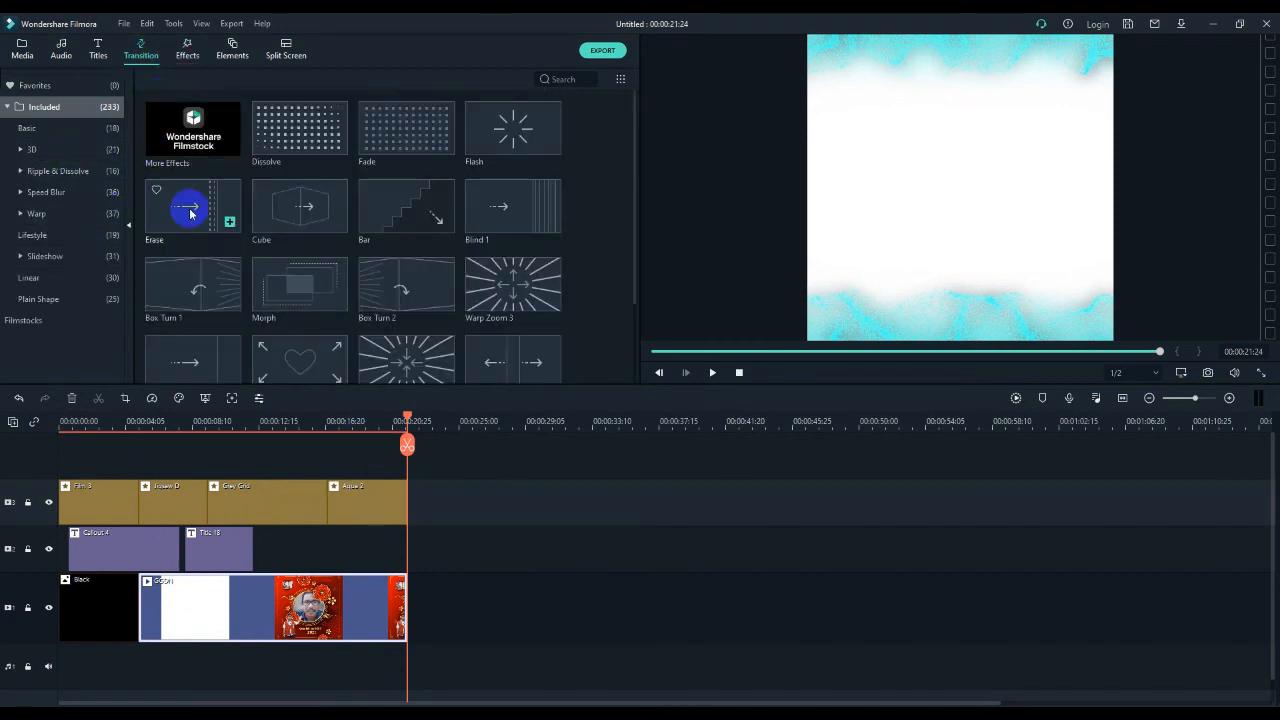
{"action": "left_click", "coordinate": [26, 279]}
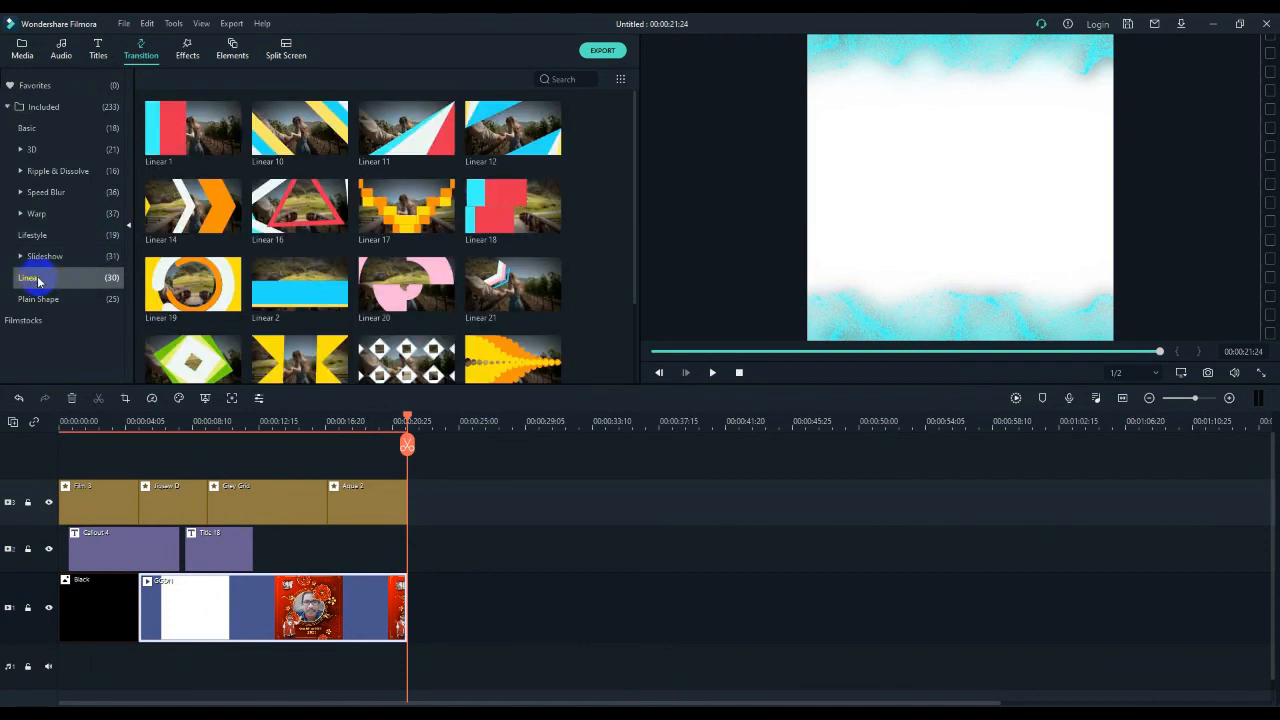
{"action": "left_click", "coordinate": [176, 210]}
{"action": "left_click_drag", "start_coordinate": [181, 208], "coordinate": [128, 594]}
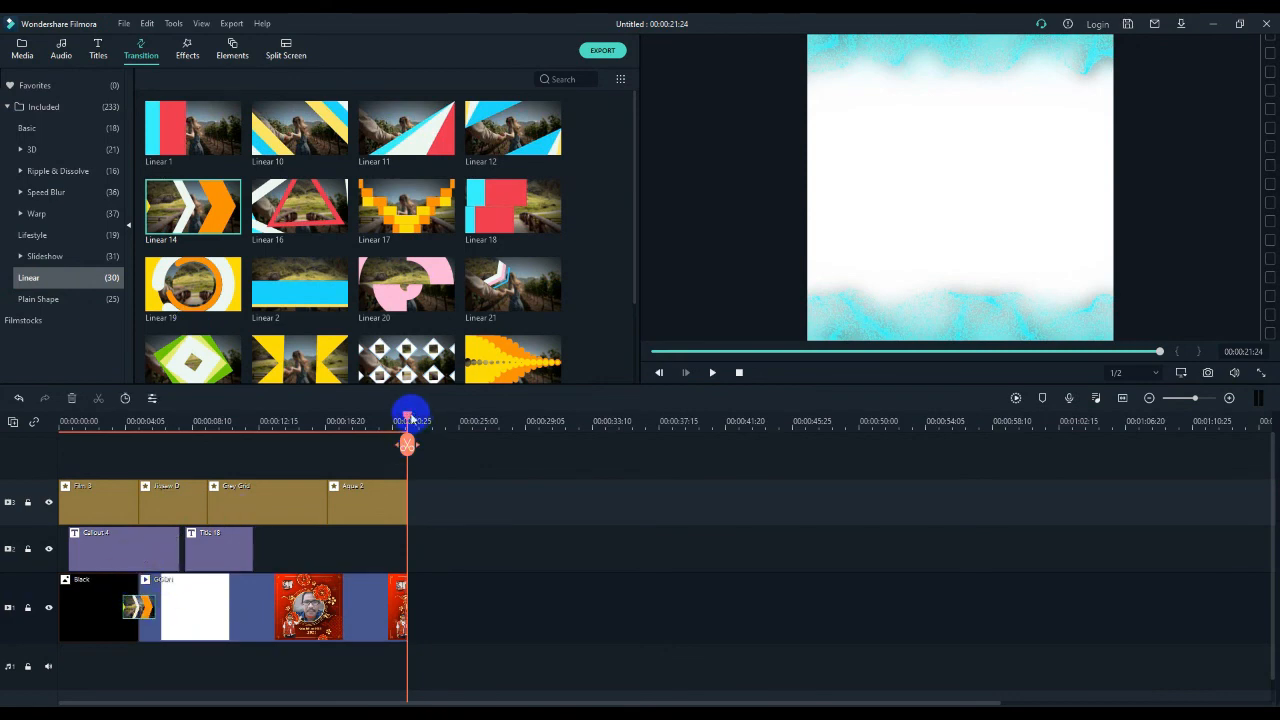
- Play from 00:00:02:00, replay the Linear 14 transition from just before it, and pause at 00:00:19:16
{"action": "left_click_drag", "start_coordinate": [408, 418], "coordinate": [90, 465]}
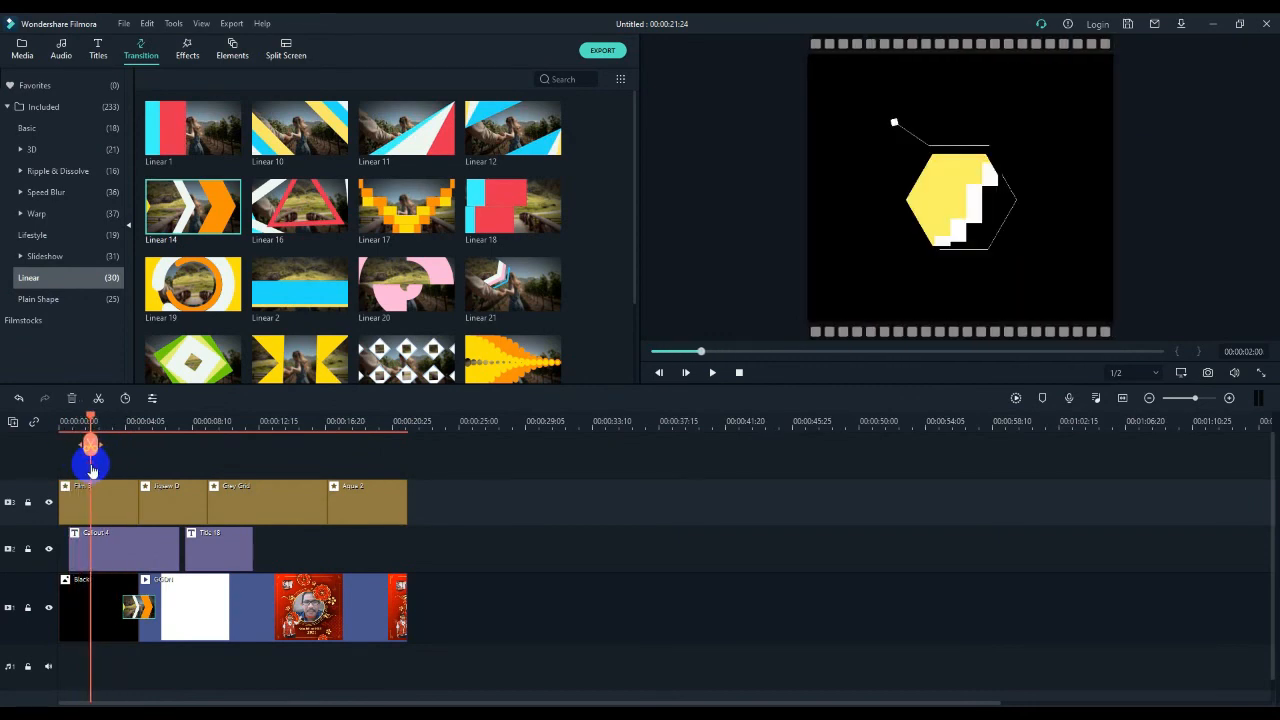
{"action": "key", "text": "space"}
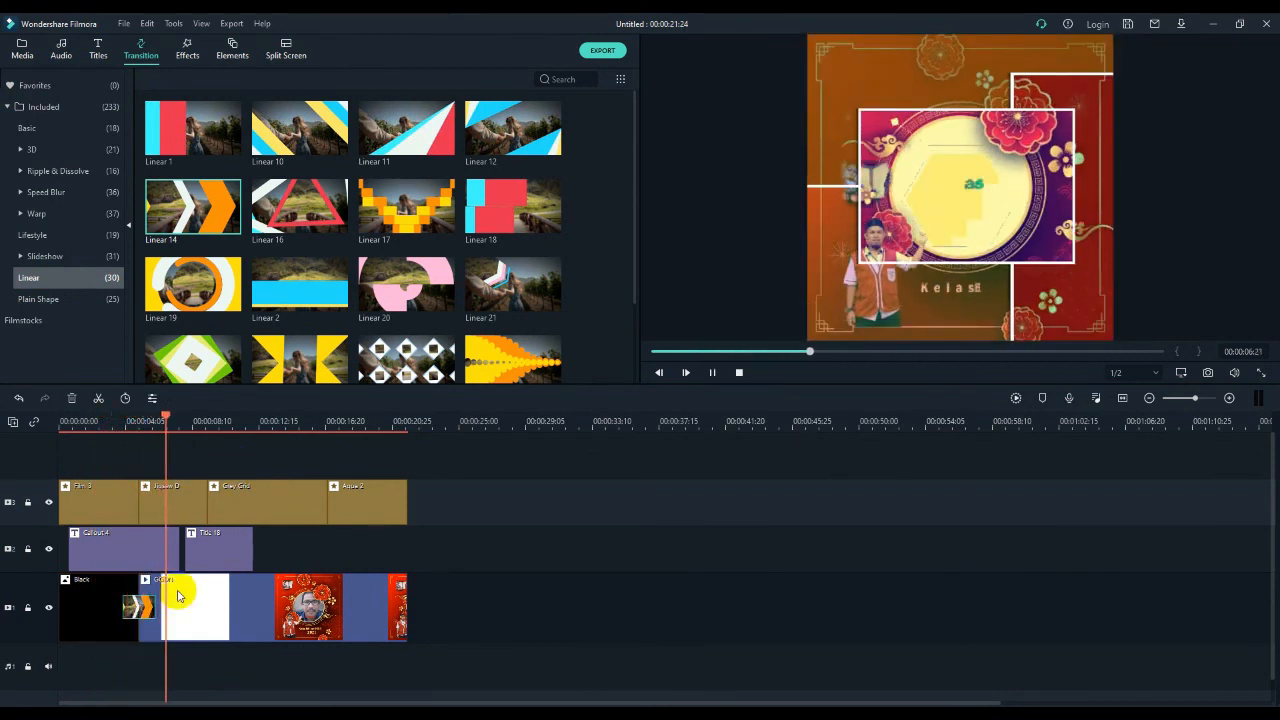
{"action": "left_click", "coordinate": [128, 424]}
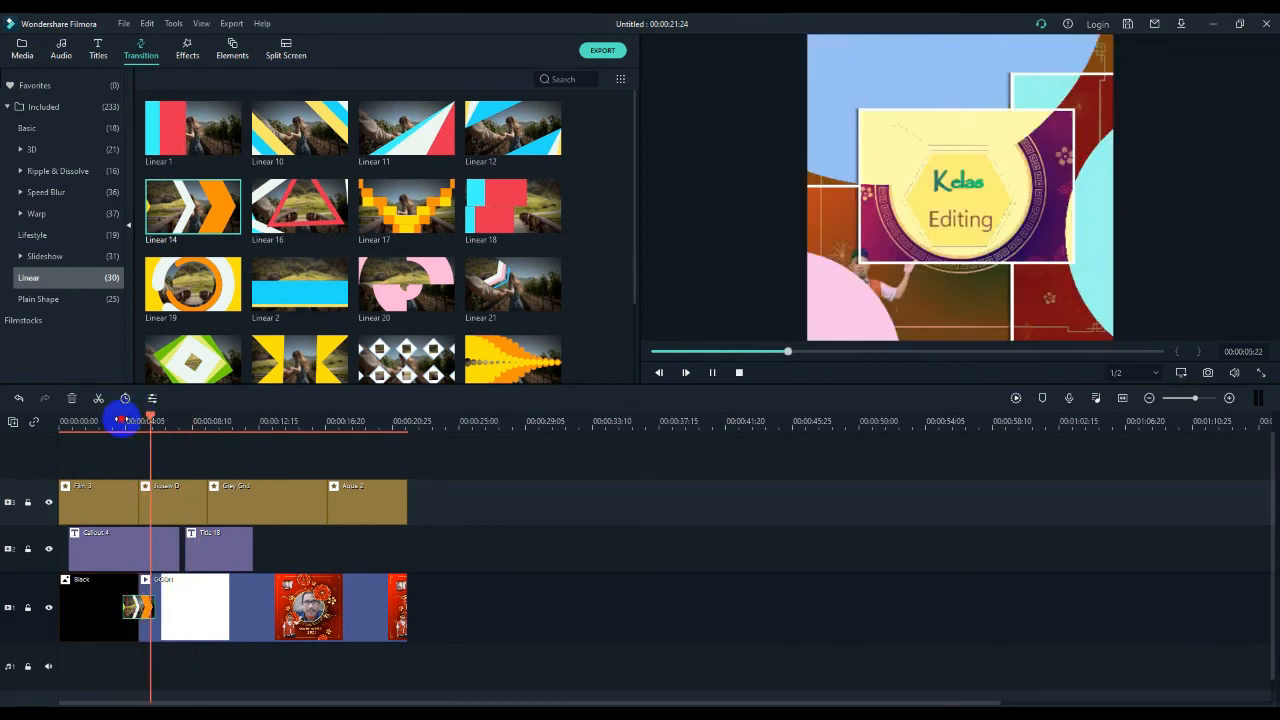
{"action": "left_click", "coordinate": [121, 424]}
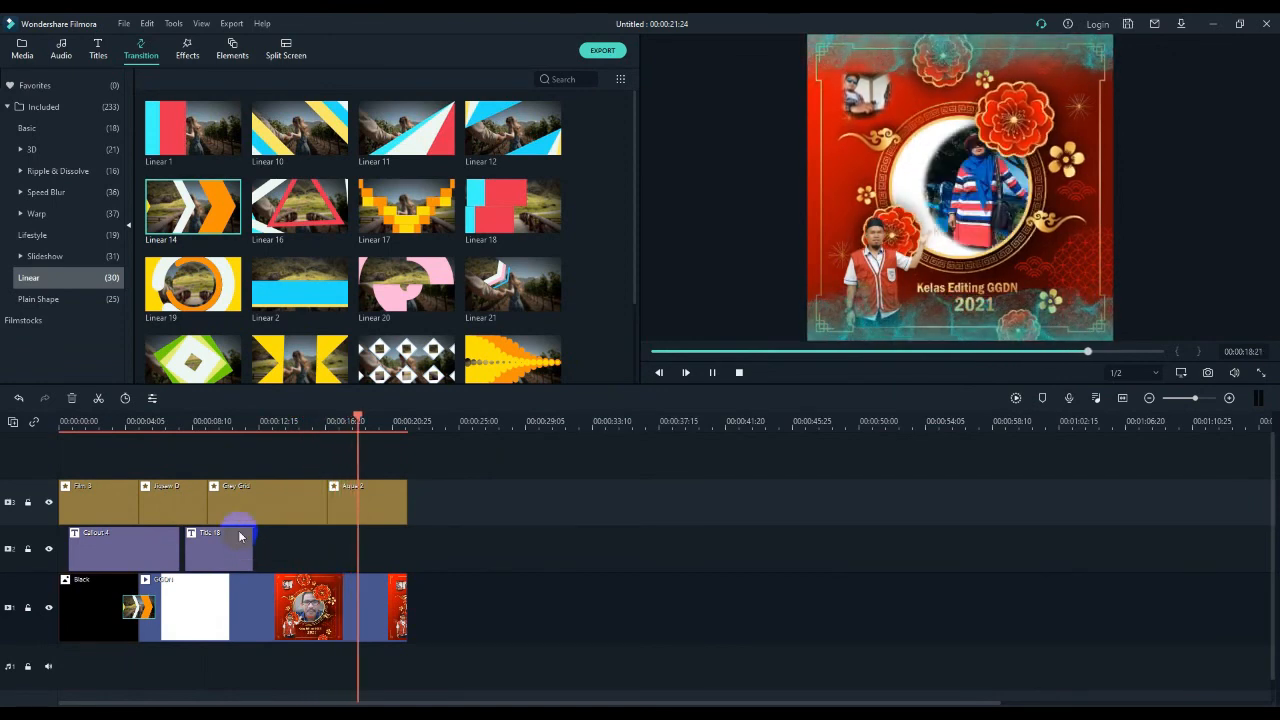
{"action": "key", "text": "space"}
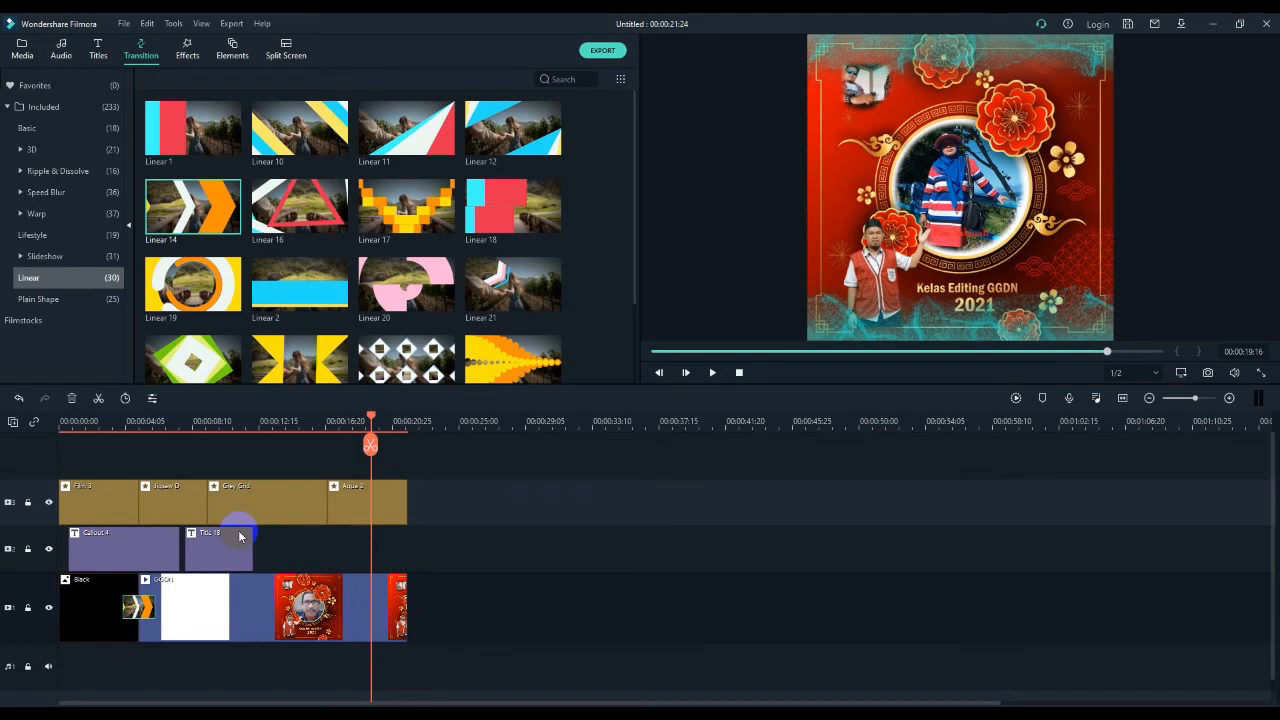